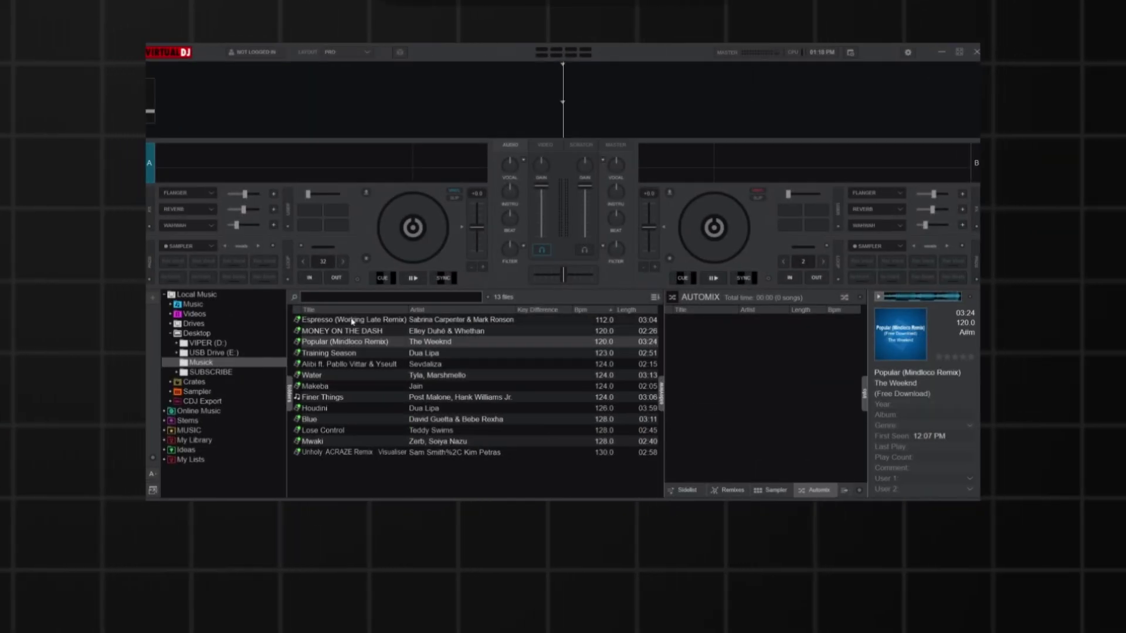
# Add Espresso (Working Late Remix) to Automix, making a two-track list totalling 05:29
pyautogui.moveTo(352, 321); pyautogui.dragTo(727, 381)
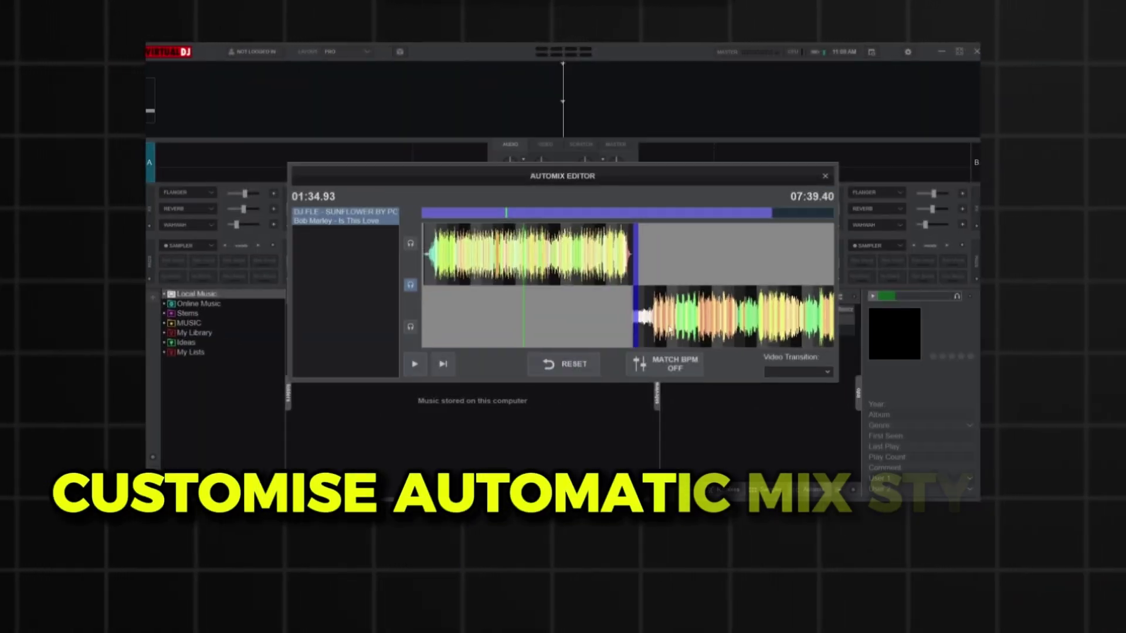
# Shift the next track's transition earlier, cutting the mix from 07:39.40 to 06:00.34
pyautogui.moveTo(670, 330); pyautogui.dragTo(523, 282)
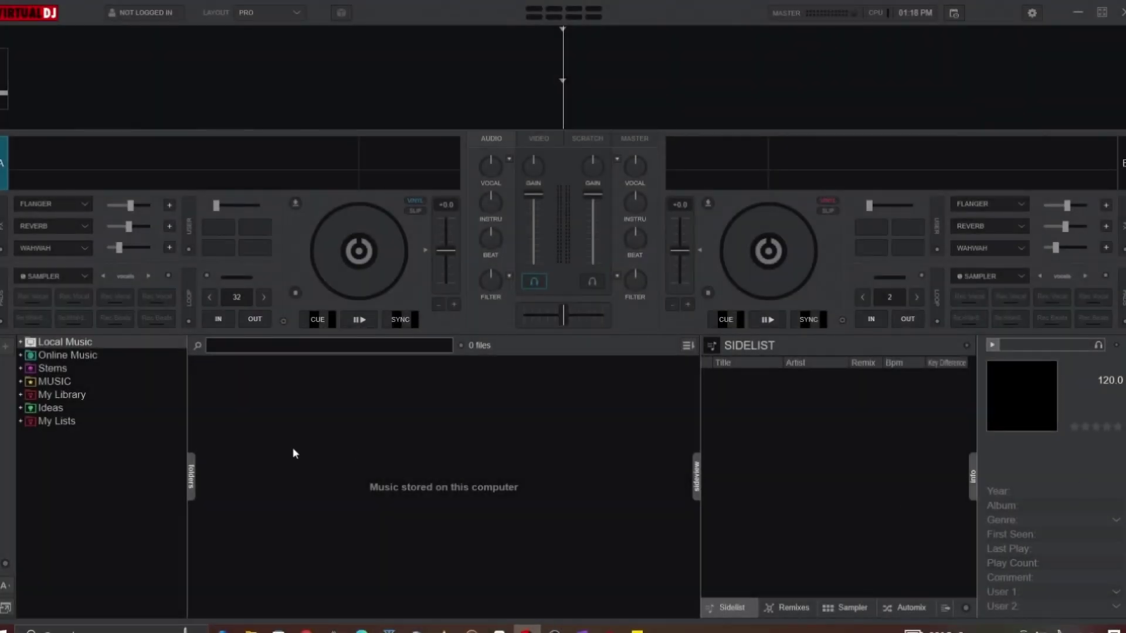
# Show the Automix list and browse to the Local Music > Desktop > Musick folder
pyautogui.click(911, 608)
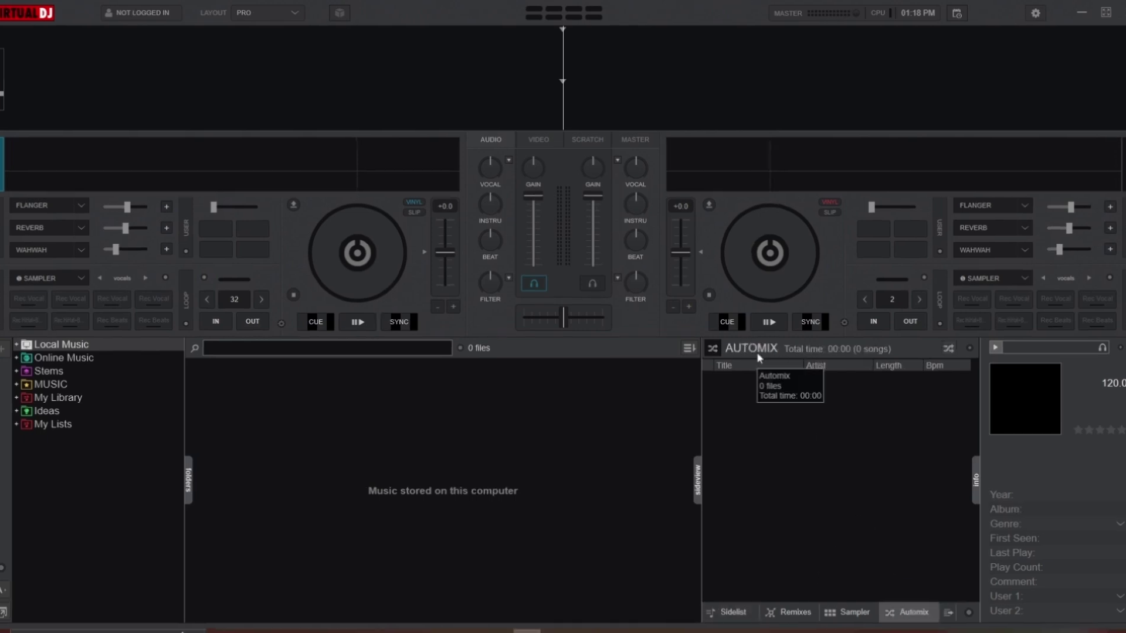
pyautogui.click(25, 346)
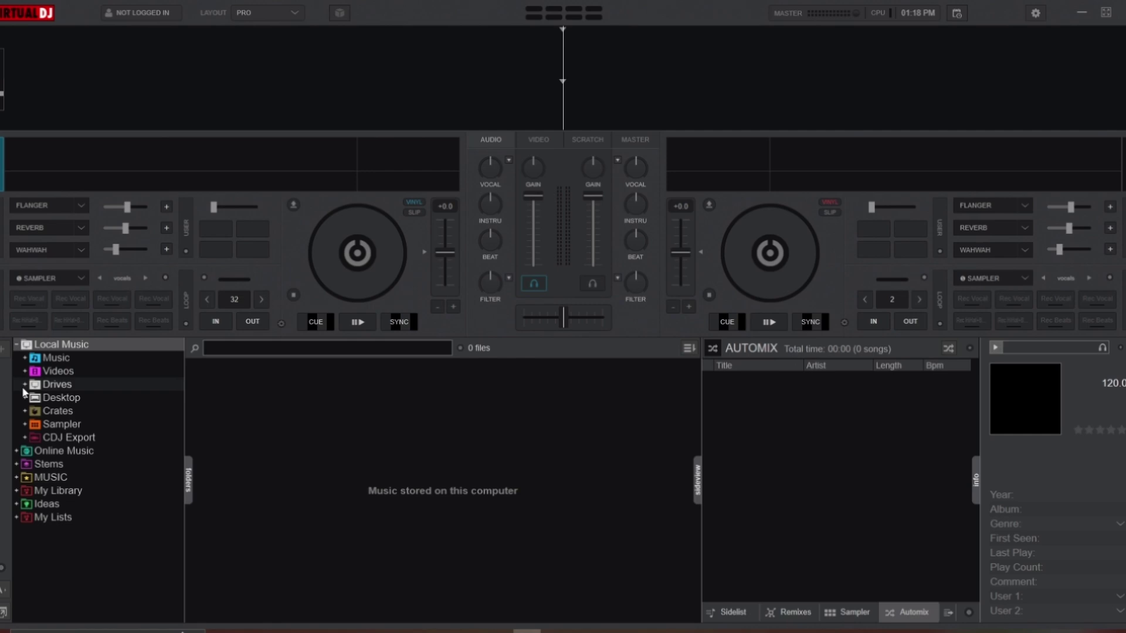
pyautogui.click(25, 398)
pyautogui.click(65, 438)
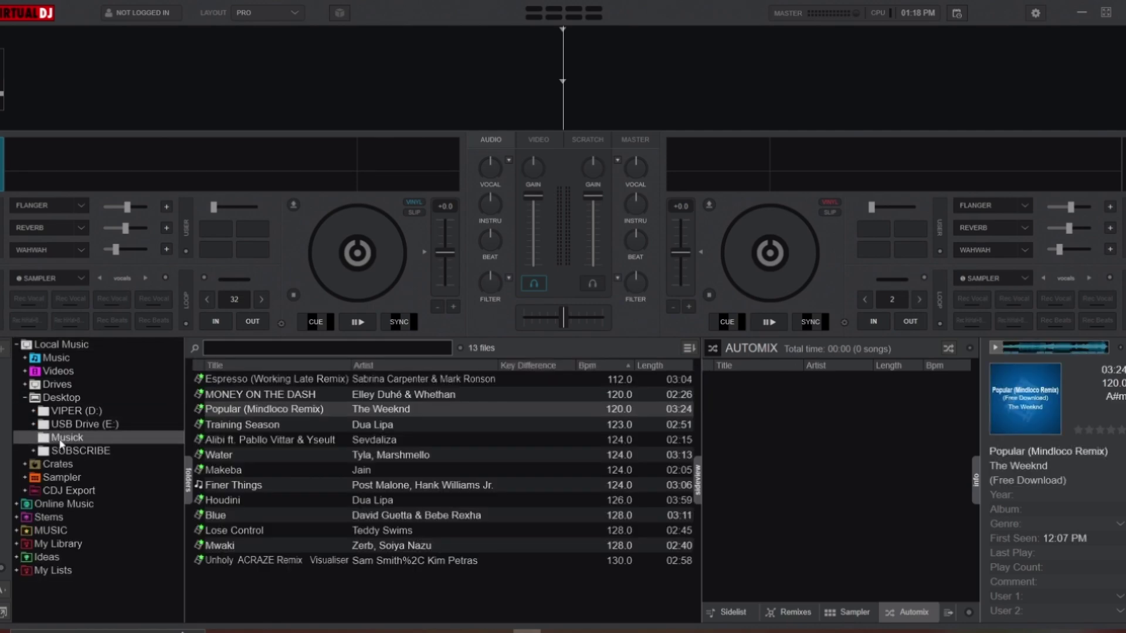
# Add Espresso, MONEY ON THE DASH and Training Season to Automix, totalling 08:20
pyautogui.moveTo(410, 379); pyautogui.dragTo(779, 443)
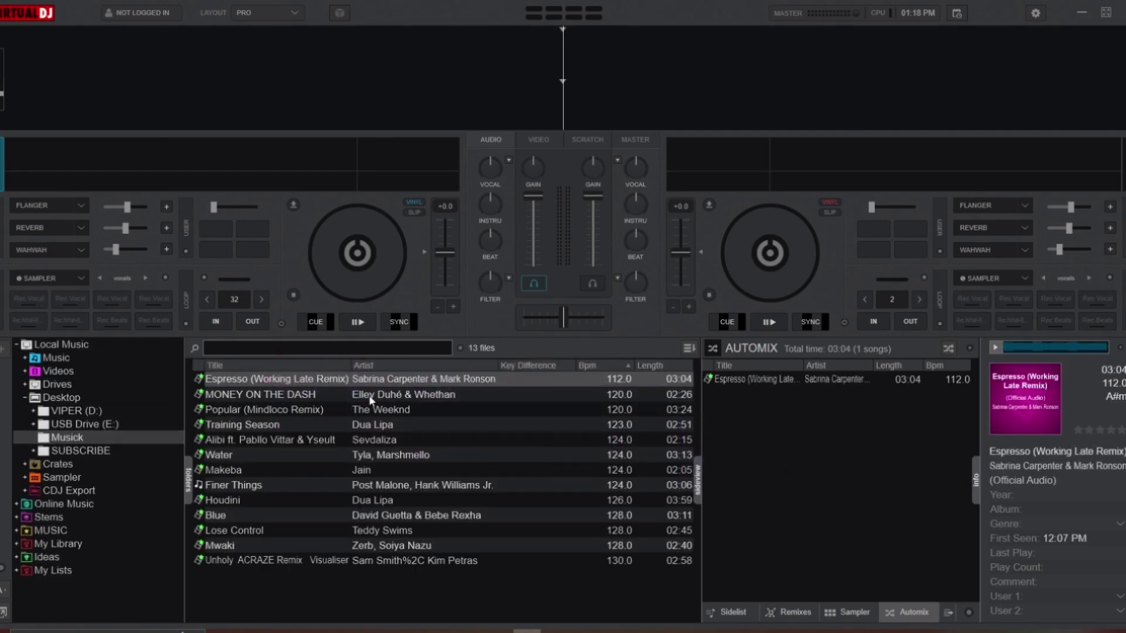
pyautogui.moveTo(372, 401); pyautogui.dragTo(747, 475)
pyautogui.moveTo(457, 426); pyautogui.dragTo(751, 459)
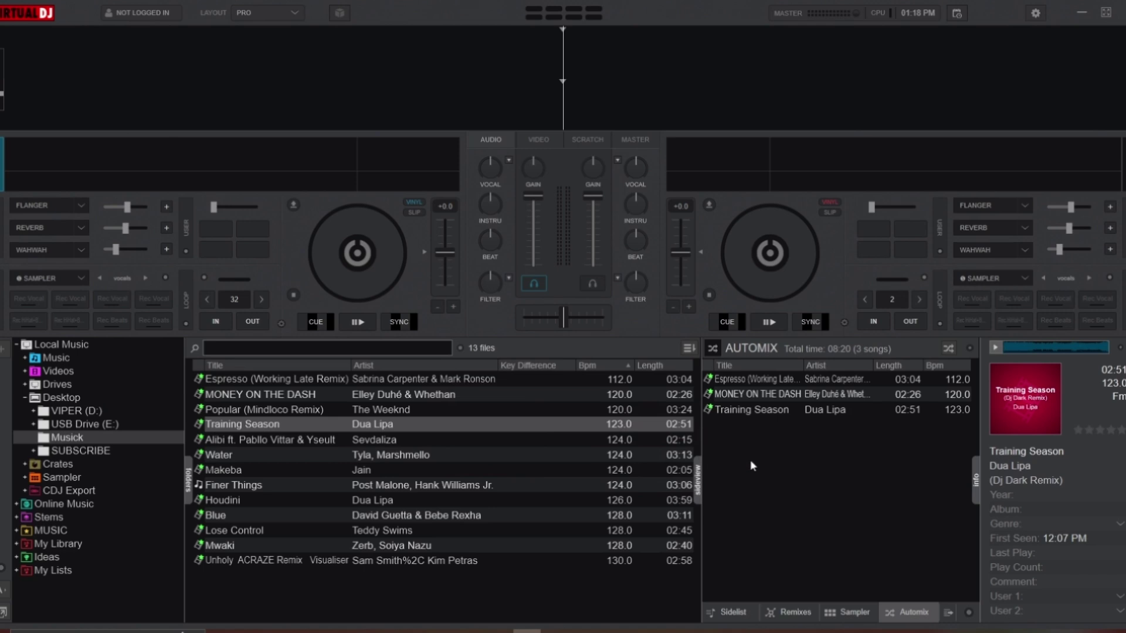
# Empty the Automix list, then load the saved musick playlist into it (13 songs, 37:57)
pyautogui.hotkey('ctrl', 'a')
pyautogui.press('Delete')
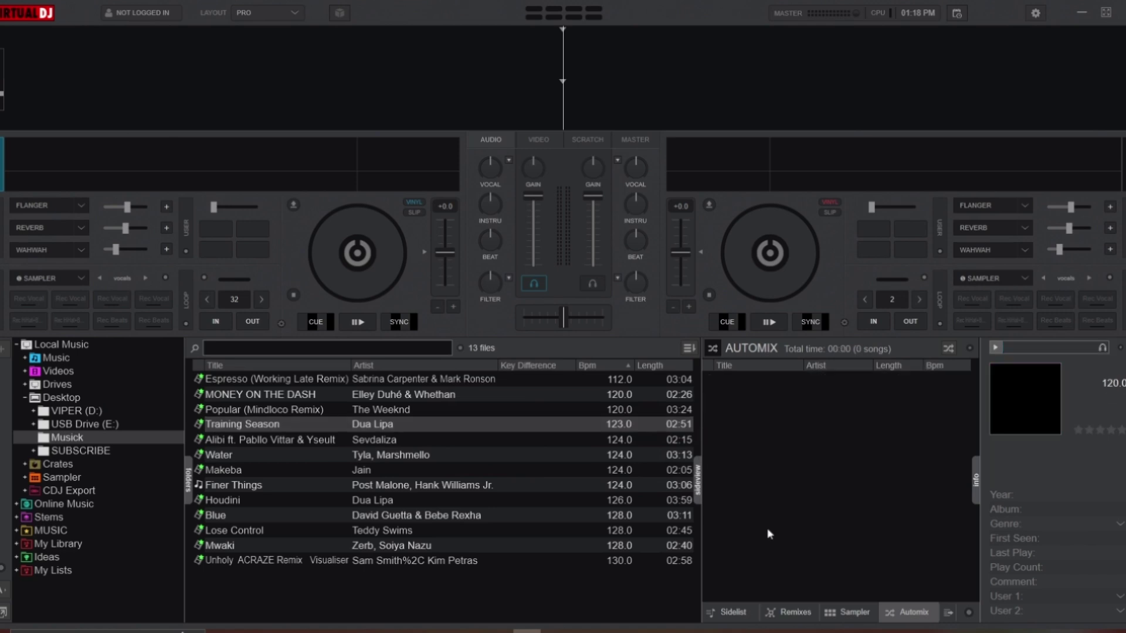
pyautogui.click(17, 571)
pyautogui.scroll(-2, 34, 568)
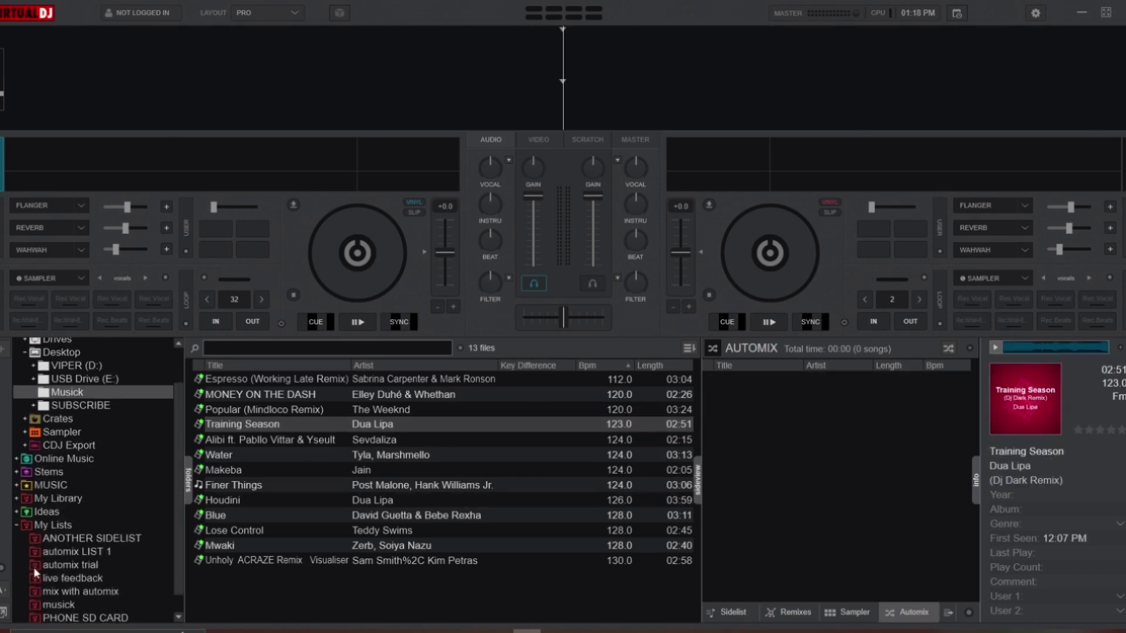
pyautogui.rightClick(56, 584)
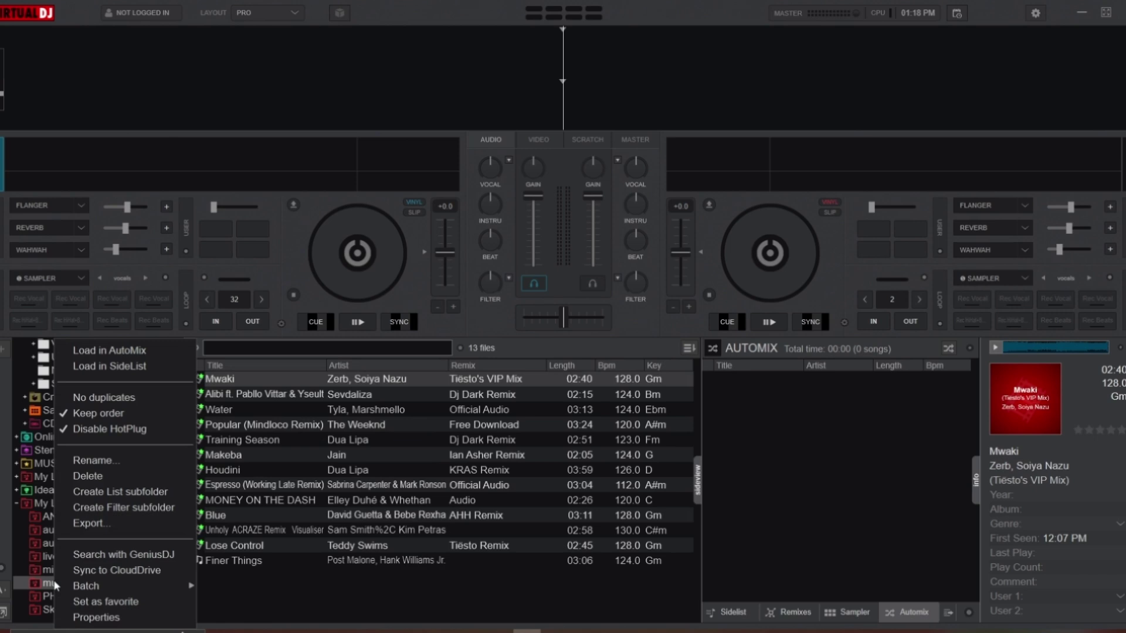
pyautogui.click(135, 351)
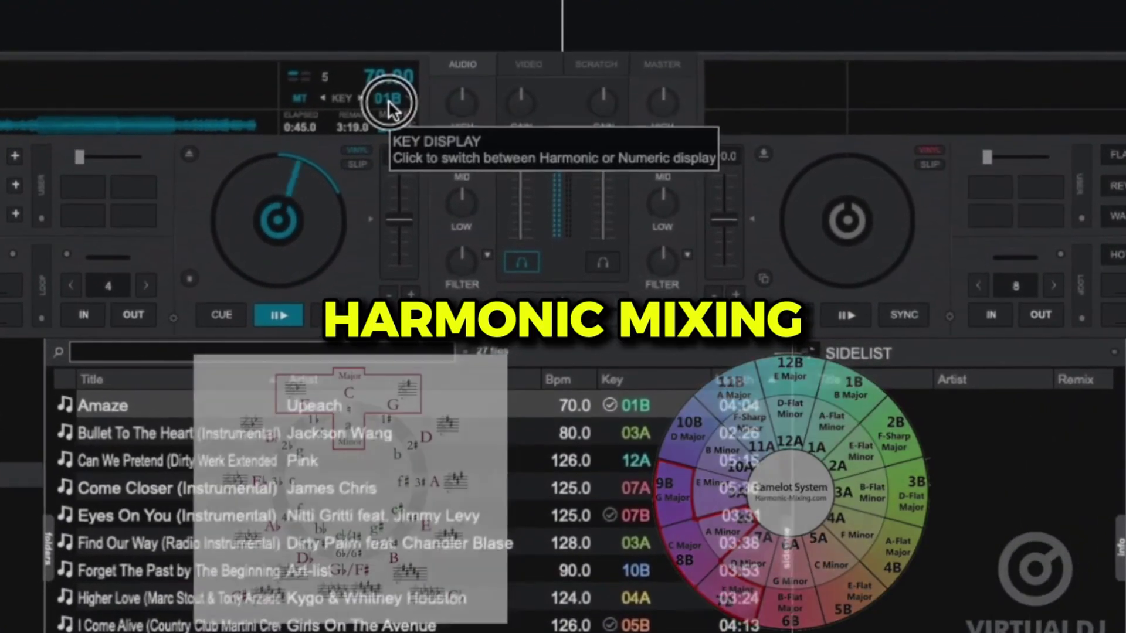
# Switch keys from Camelot to musical notation and add a Key Difference column to Automix
pyautogui.click(391, 105)
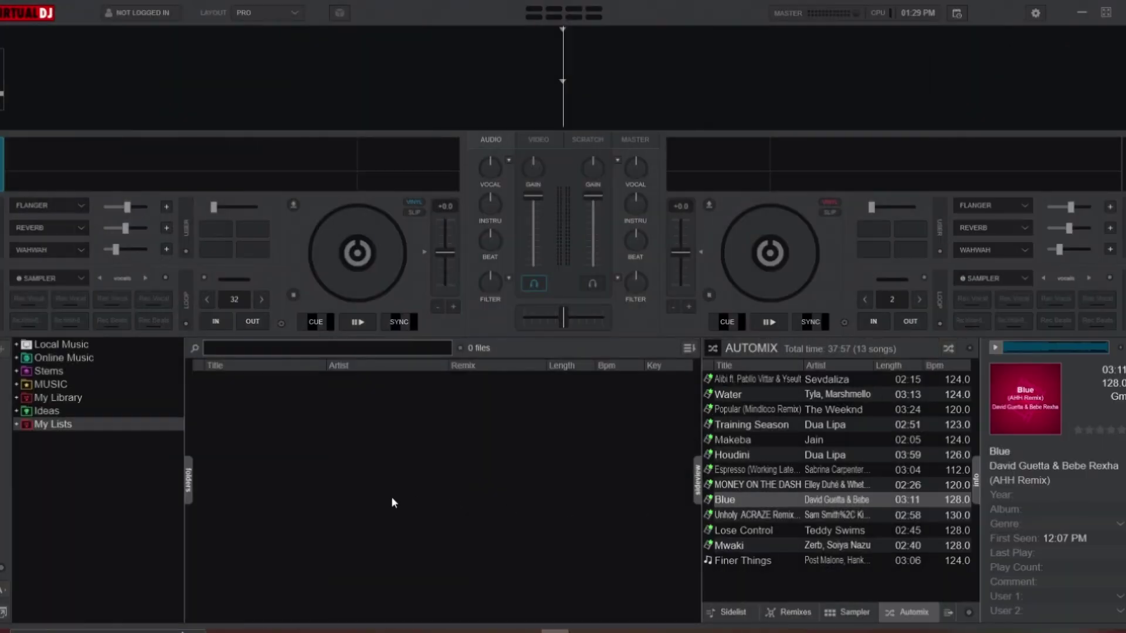
pyautogui.click(391, 503)
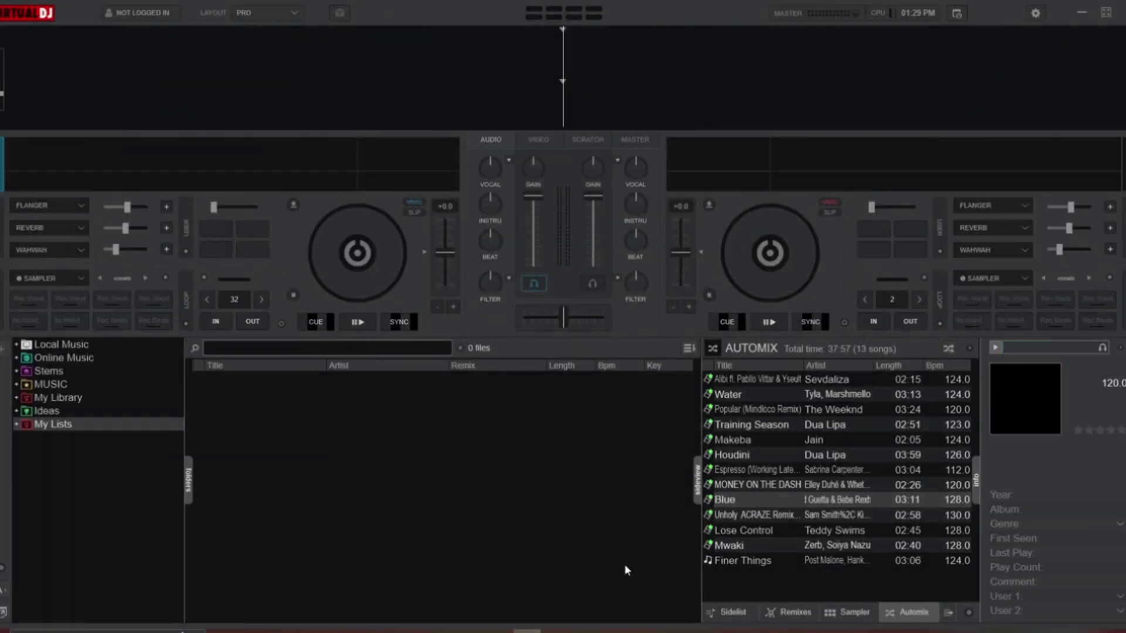
pyautogui.rightClick(844, 370)
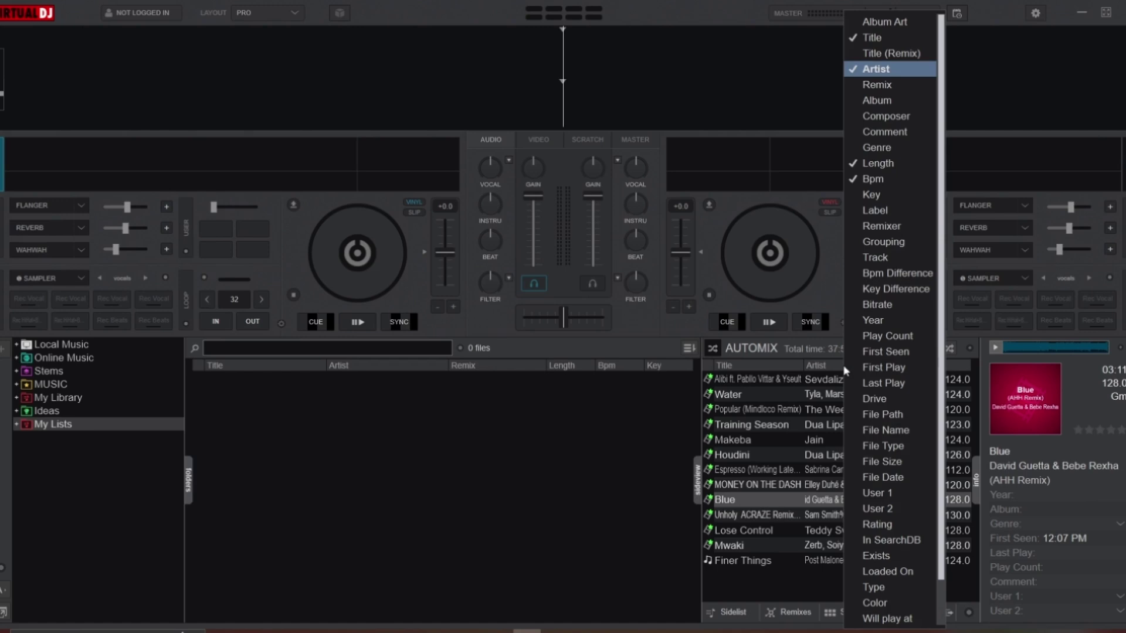
pyautogui.click(907, 293)
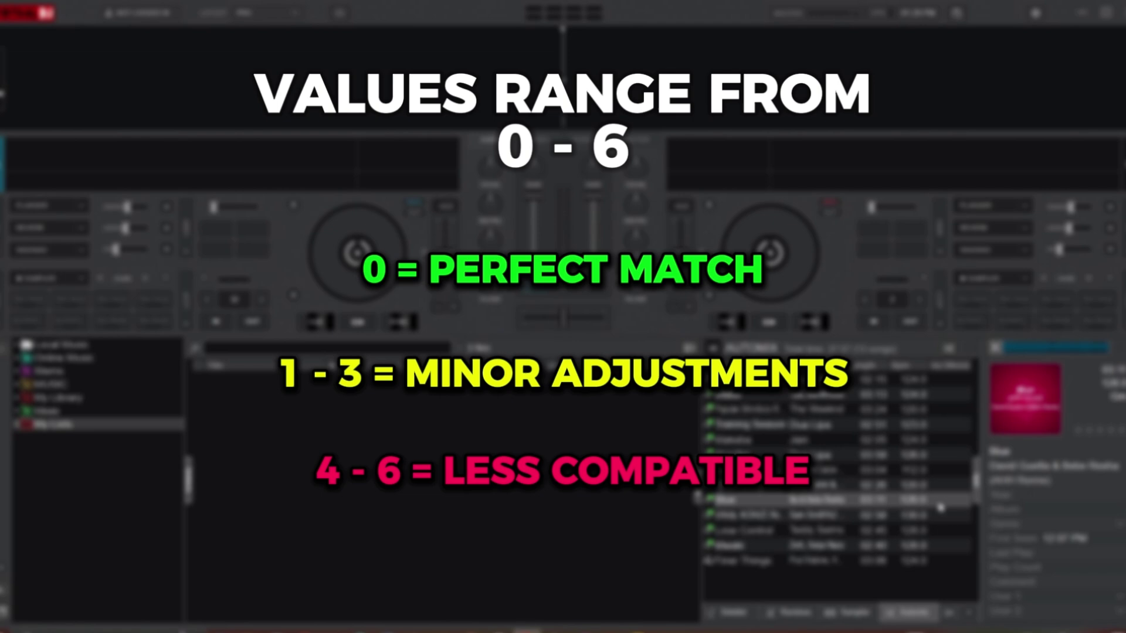
# Play Blue on deck 1, then load Alibi, Water, Popular, Training Season and Makeba in turn
pyautogui.moveTo(924, 502); pyautogui.dragTo(361, 230)
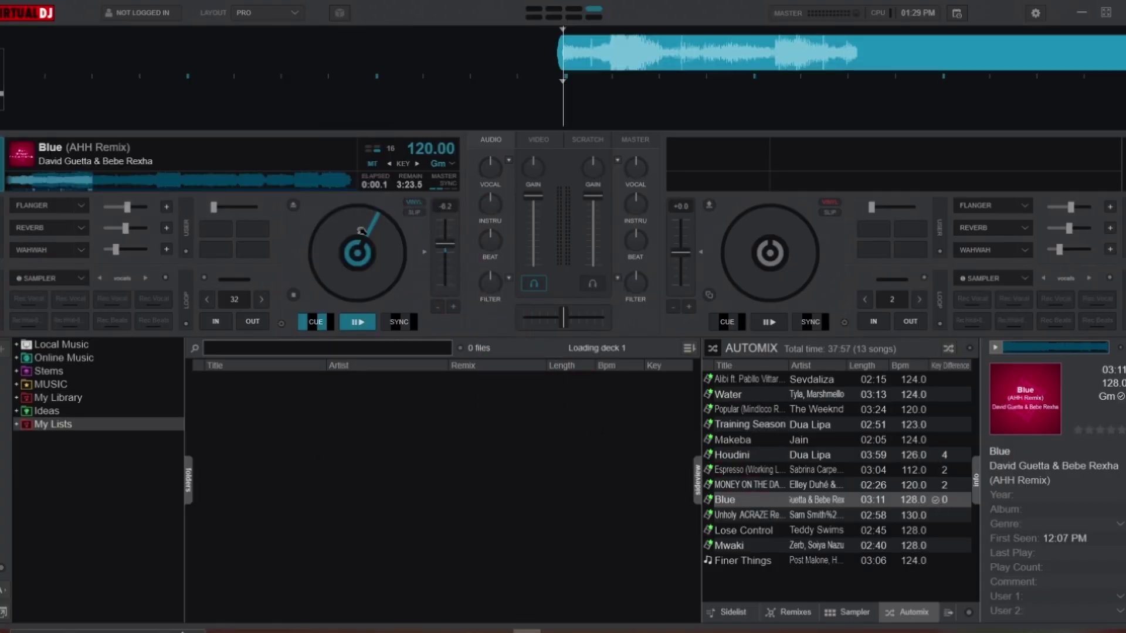
pyautogui.press('space')
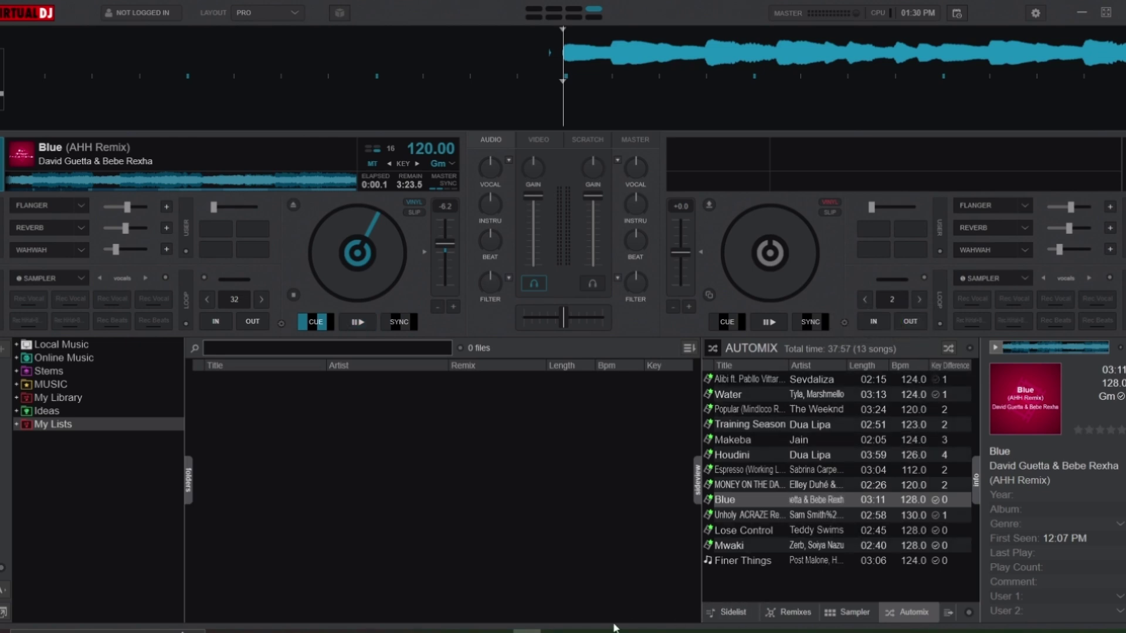
pyautogui.doubleClick(901, 381)
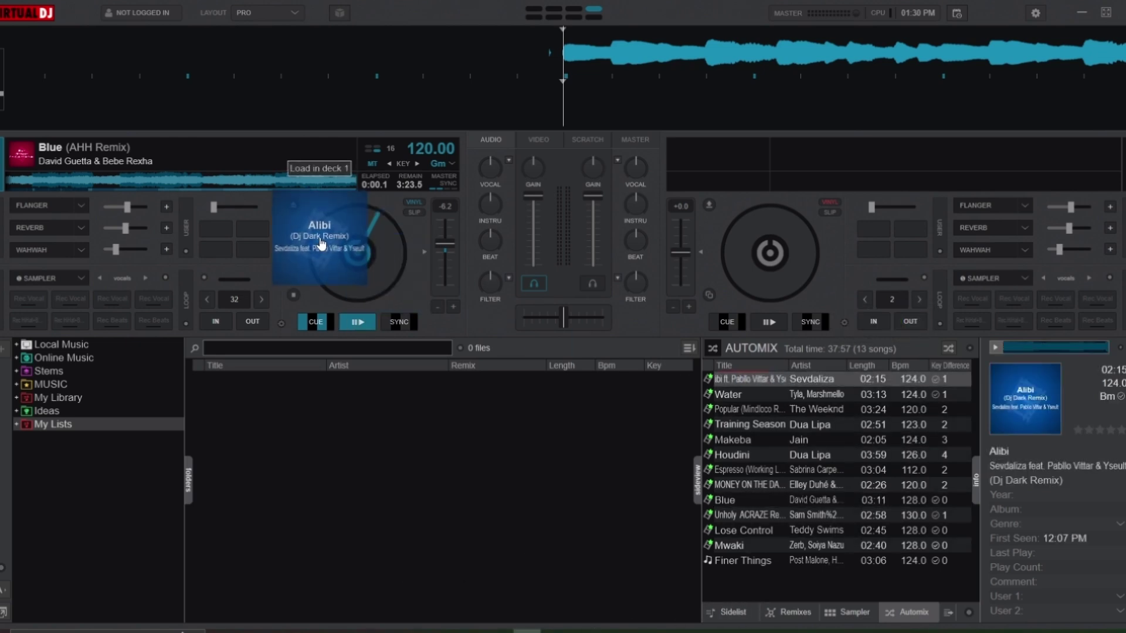
pyautogui.doubleClick(901, 394)
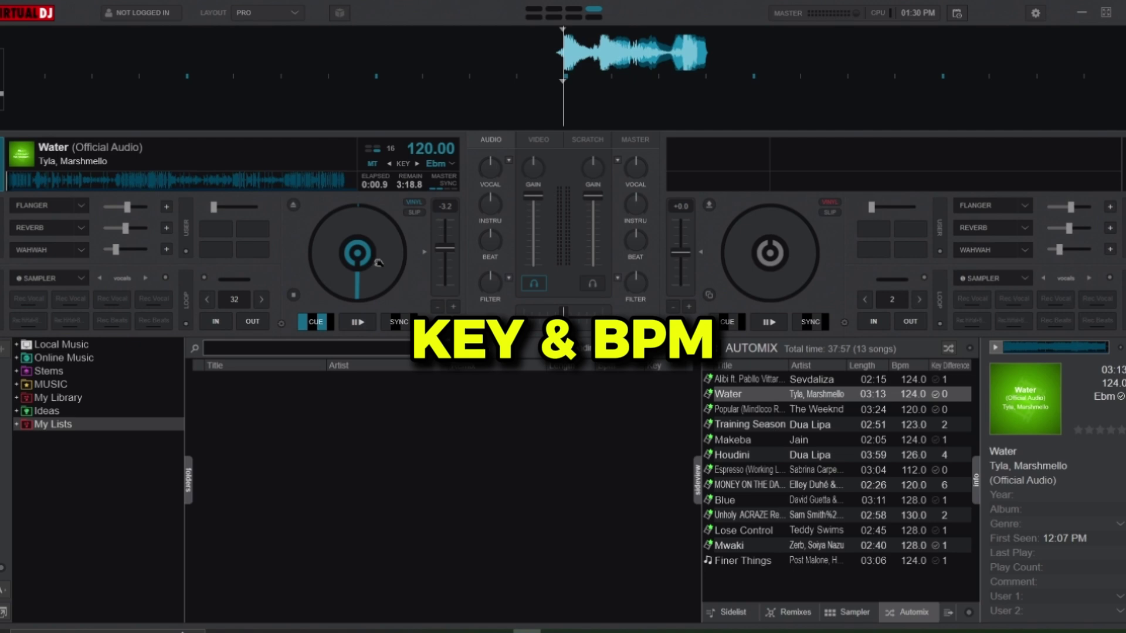
pyautogui.moveTo(818, 409); pyautogui.dragTo(814, 393)
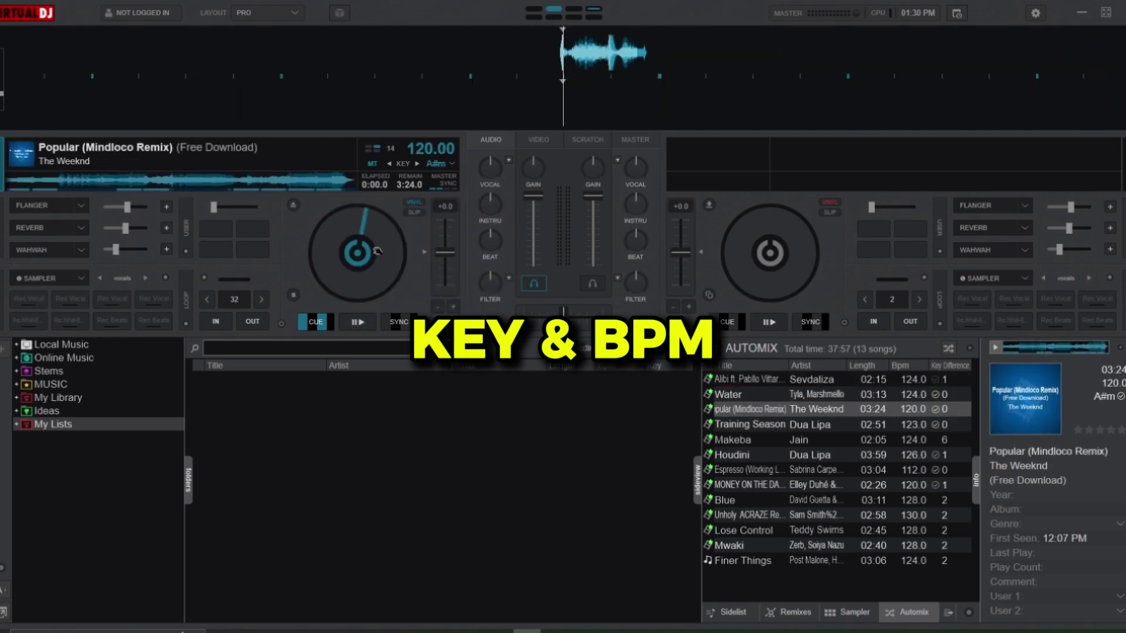
pyautogui.doubleClick(948, 425)
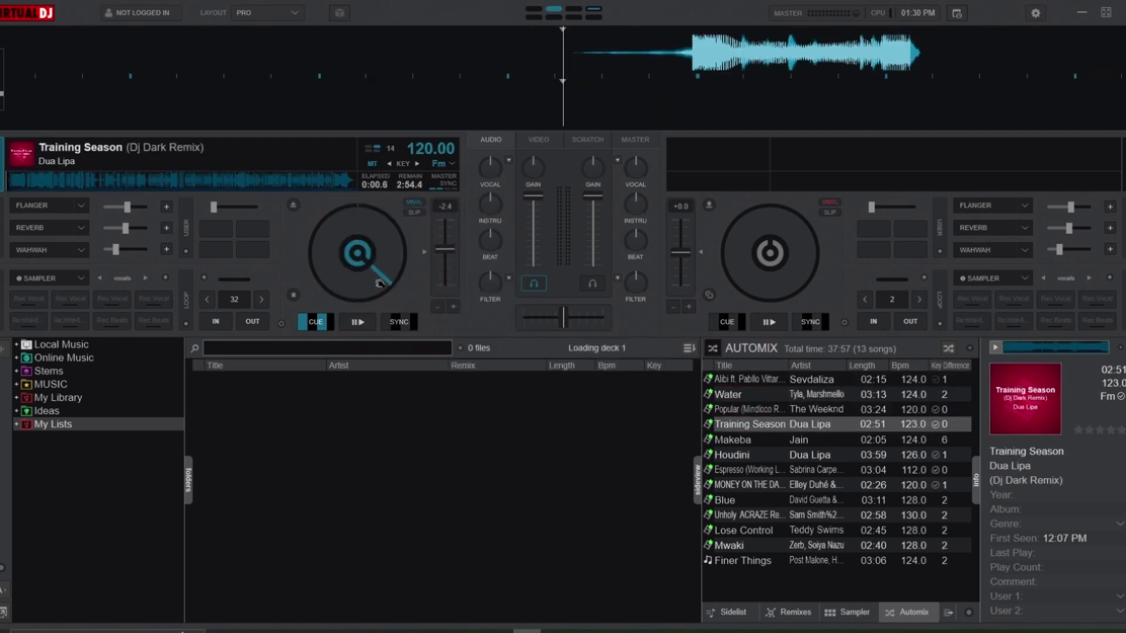
pyautogui.doubleClick(946, 440)
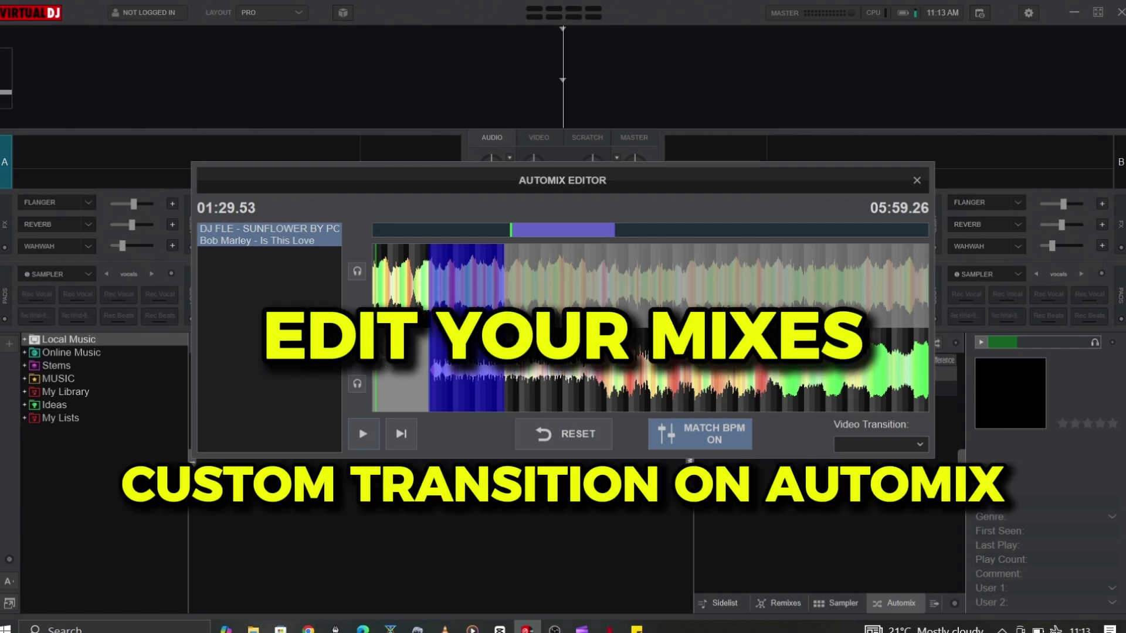
# Preview the transition between the two tracks in the Automix Editor
pyautogui.click(379, 349)
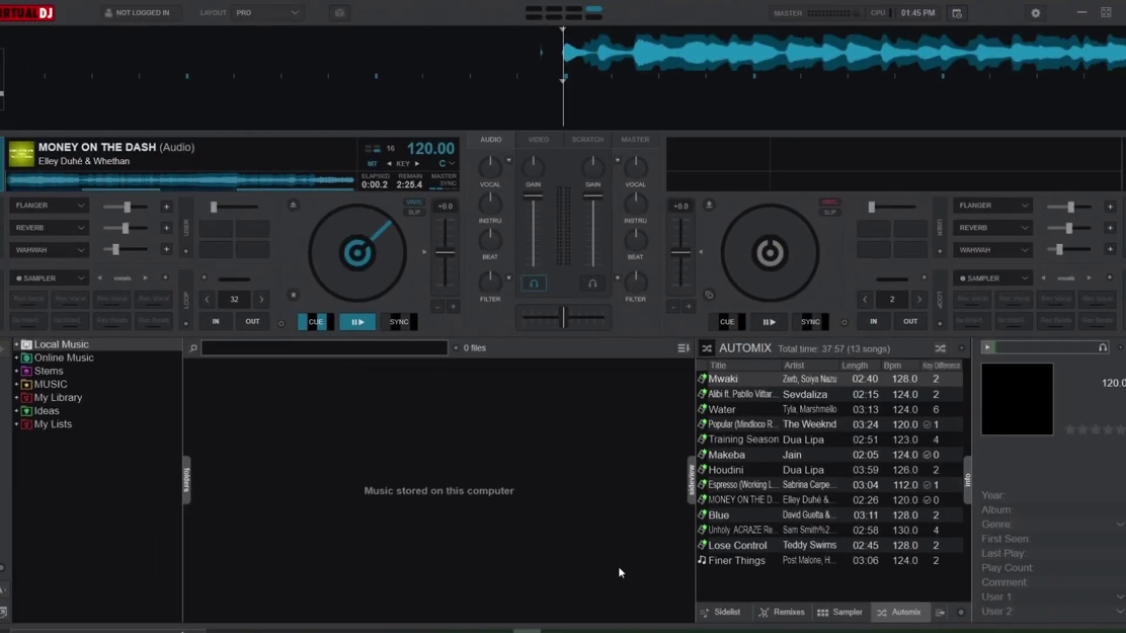
# Open the Automix Editor from the Automix panel's options menu
pyautogui.click(962, 349)
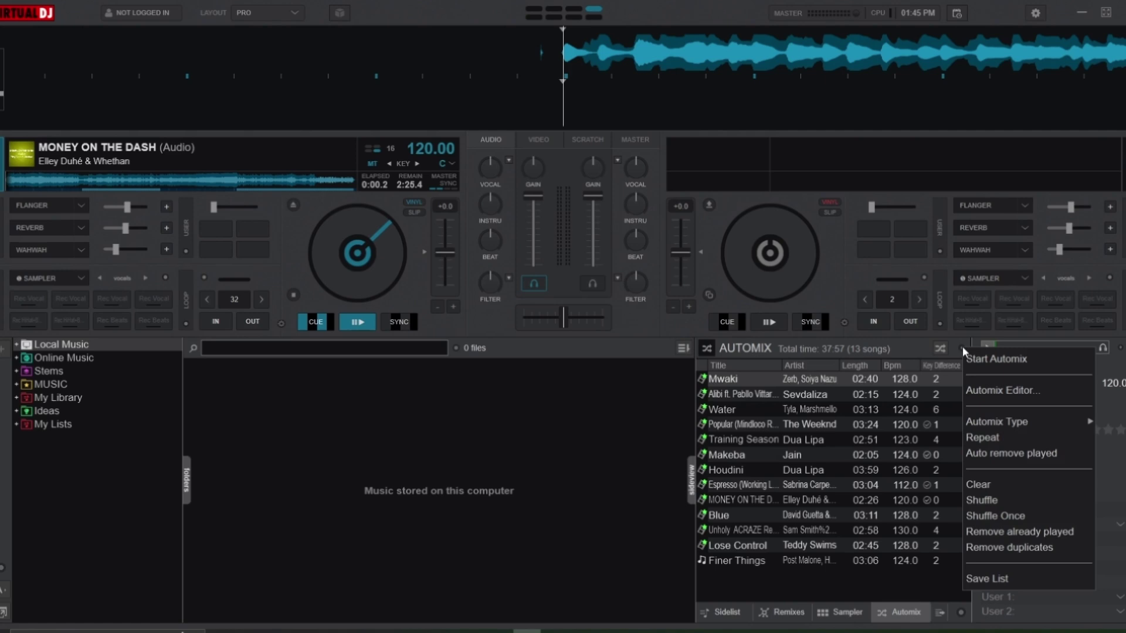
pyautogui.click(1034, 398)
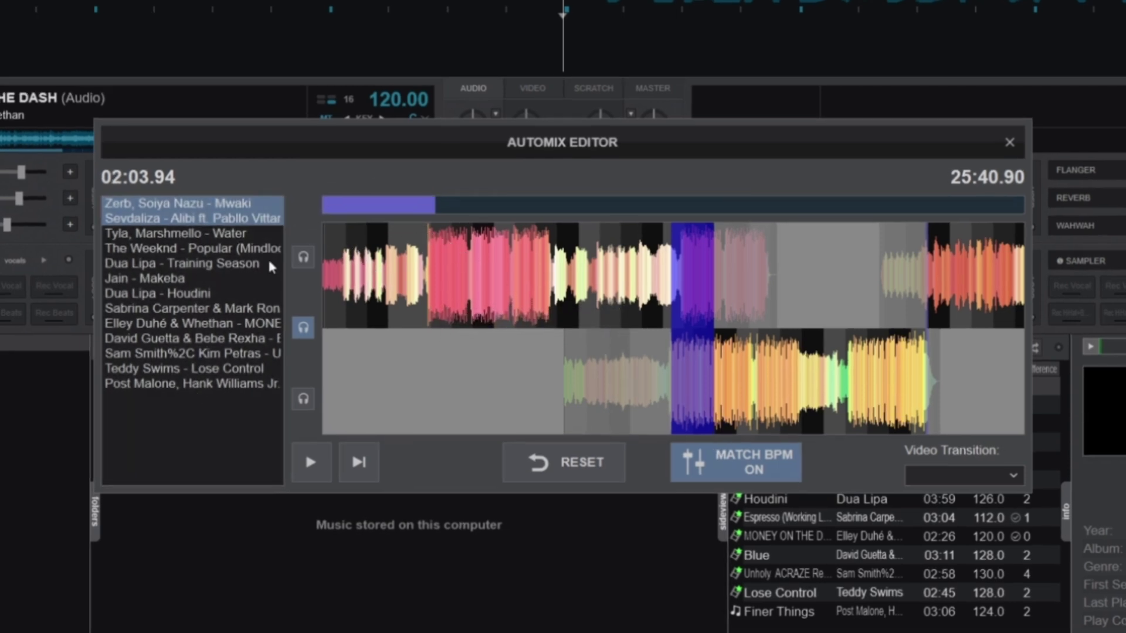
# Browse transitions from Water→Popular to Espresso→MONEY ON THE DASH, then select Mwaki→Alibi
pyautogui.click(230, 240)
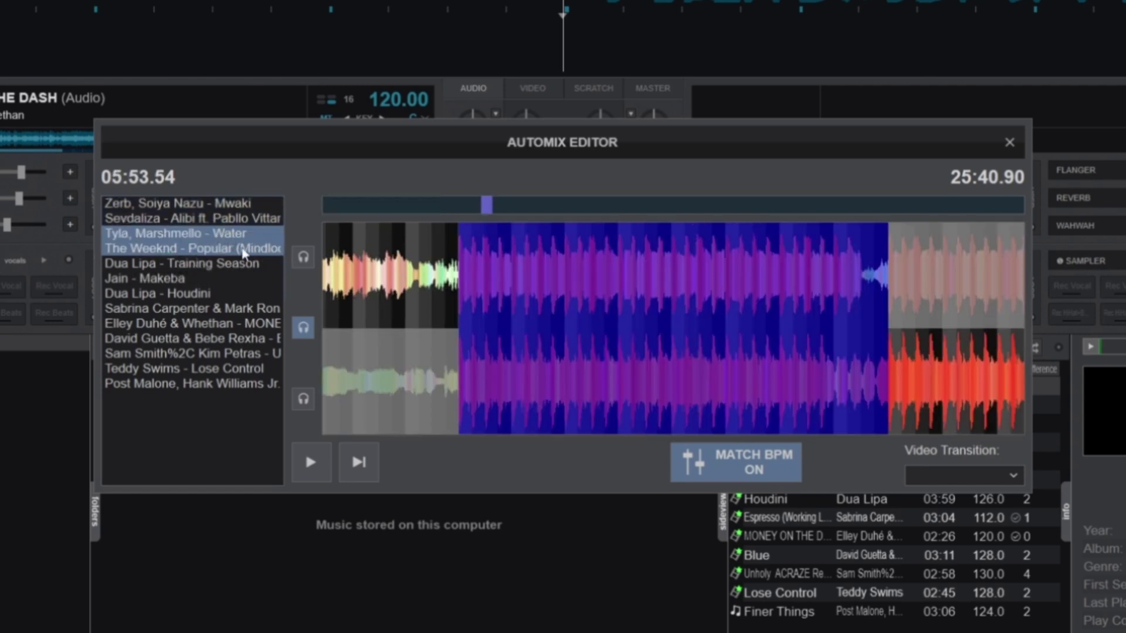
pyautogui.click(241, 257)
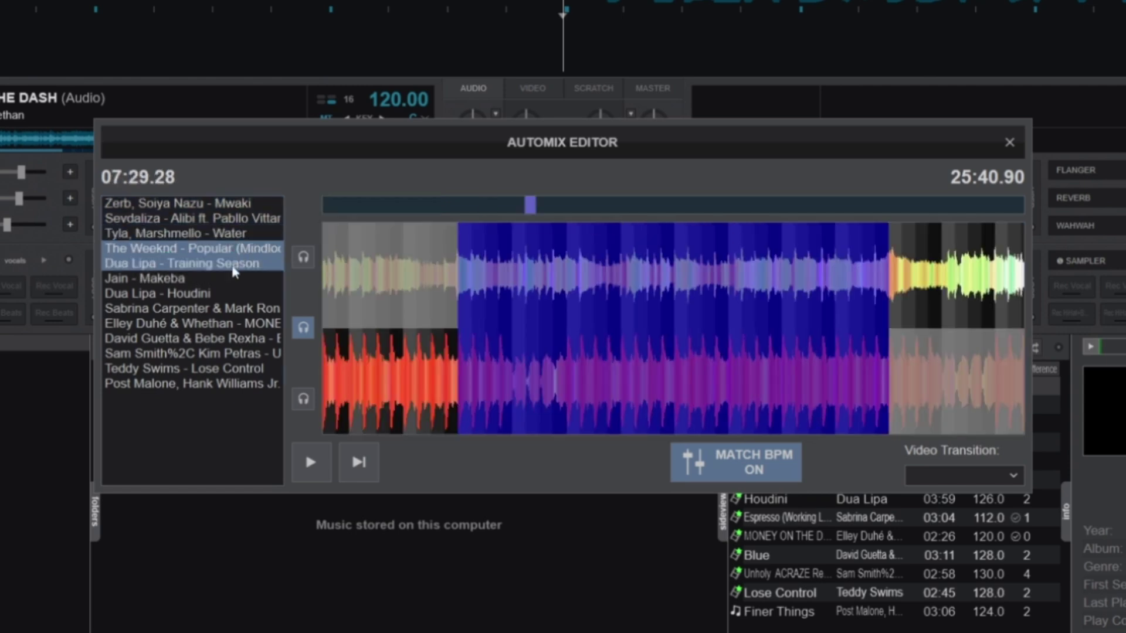
pyautogui.click(204, 288)
pyautogui.click(201, 299)
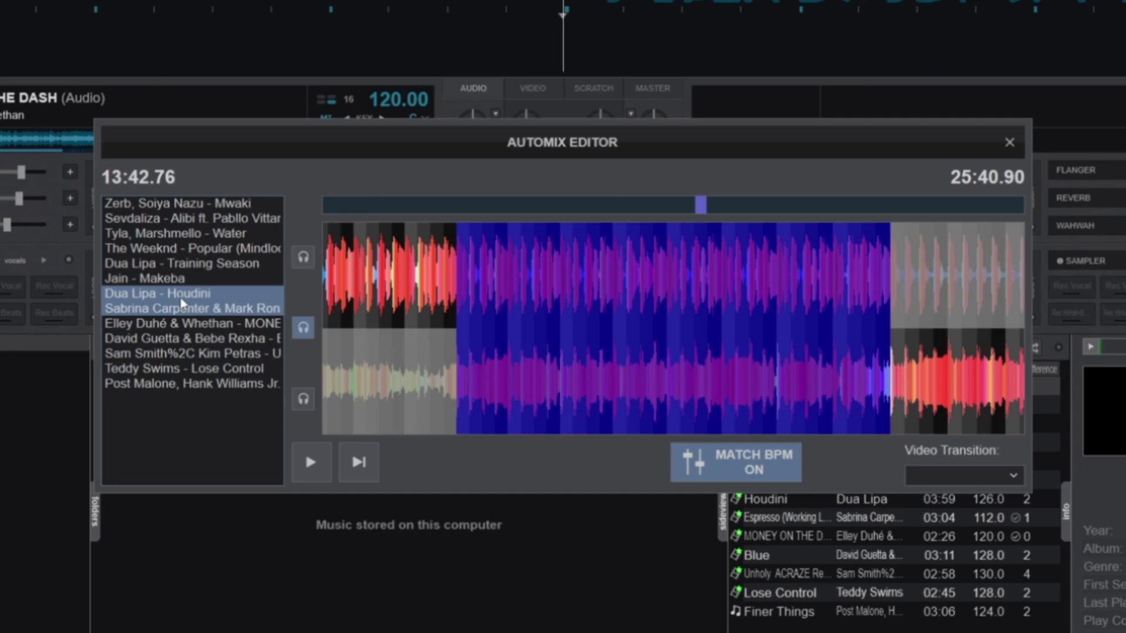
pyautogui.click(201, 316)
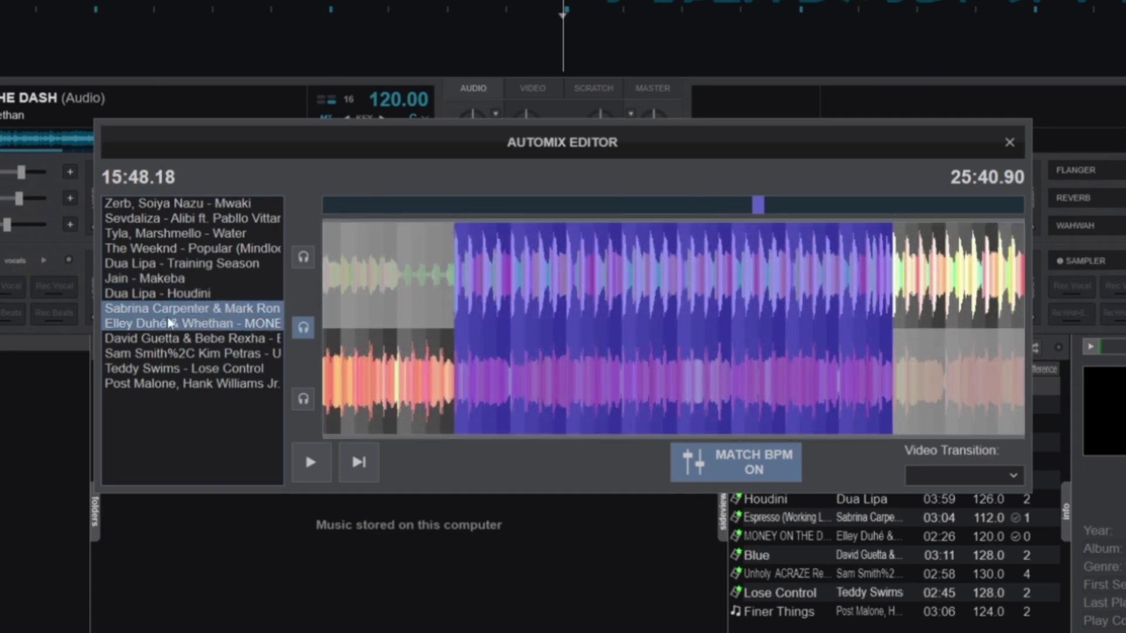
pyautogui.scroll(-5, 385, 367)
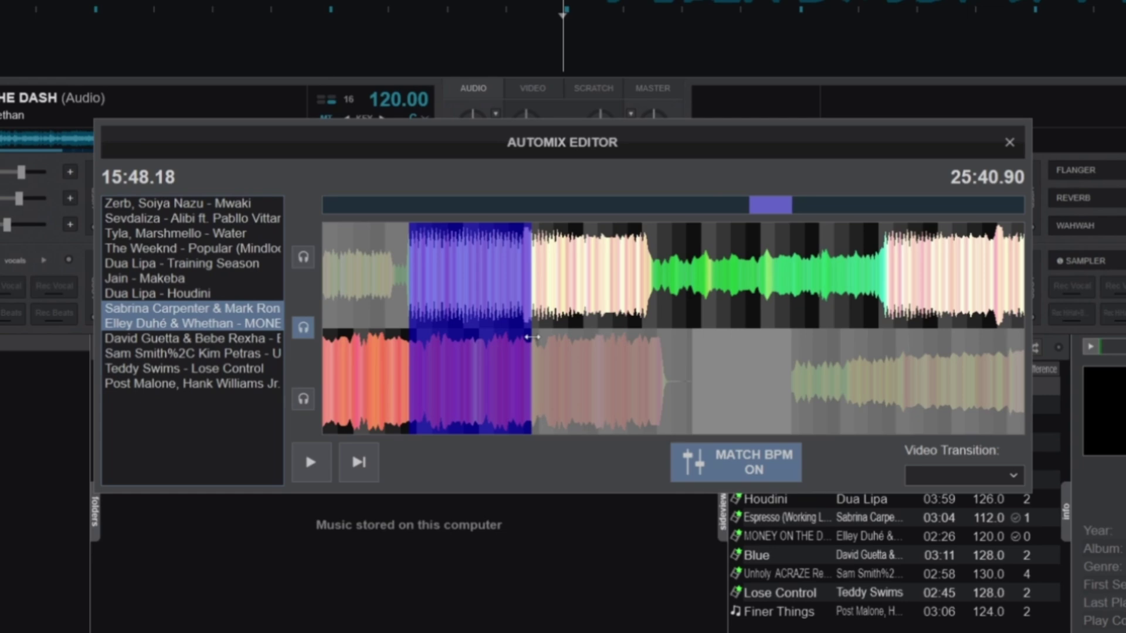
pyautogui.click(245, 211)
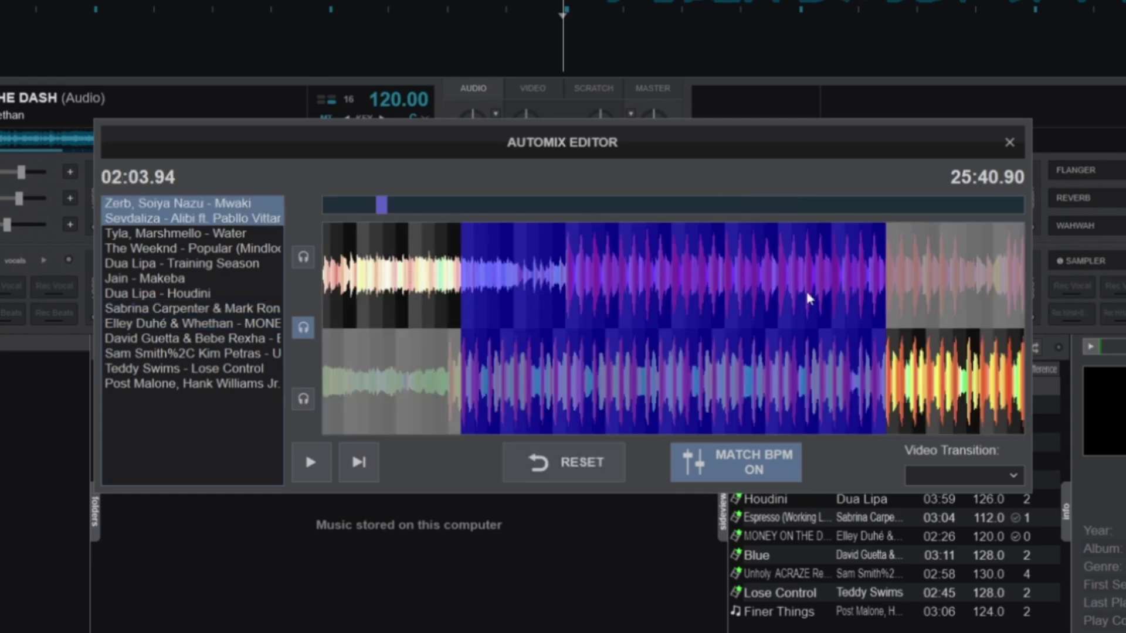
pyautogui.scroll(-5, 627, 393)
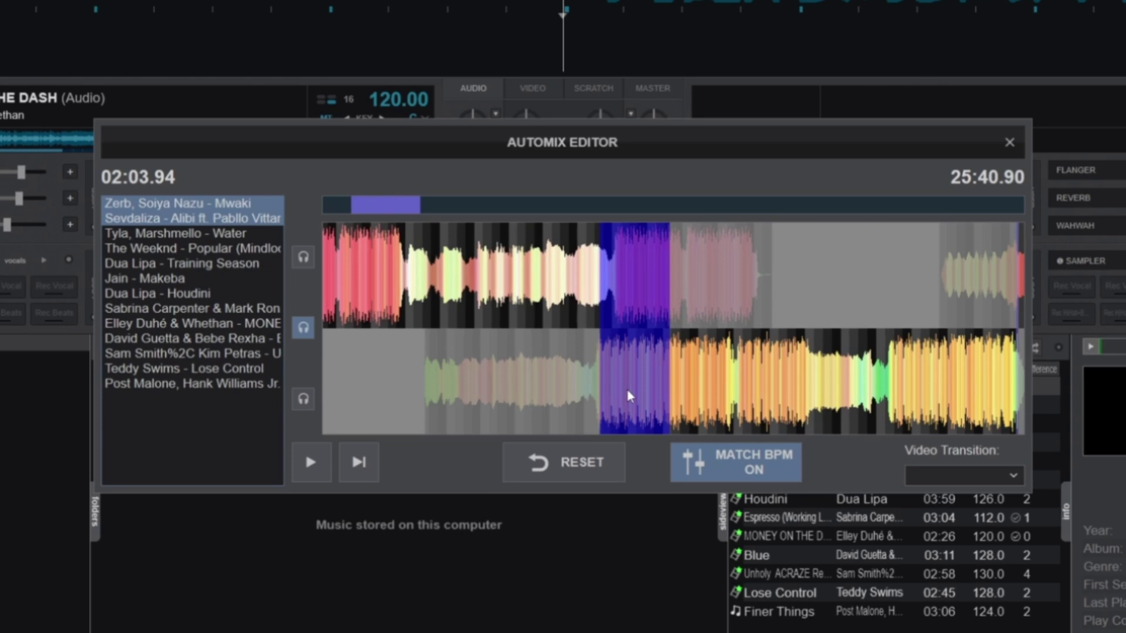
pyautogui.scroll(-2, 628, 394)
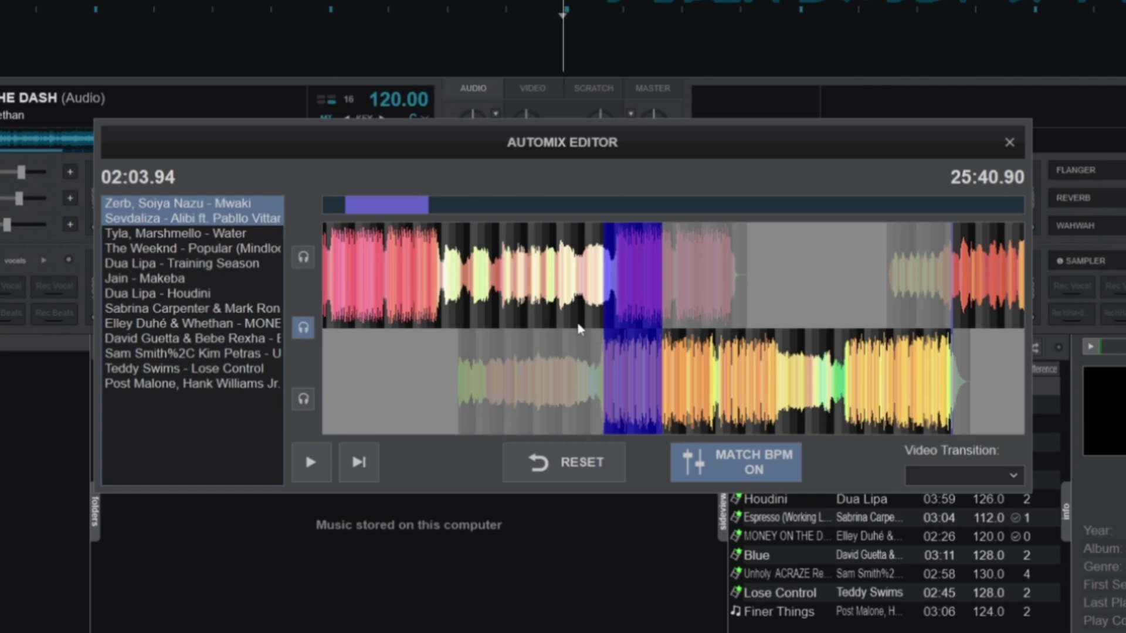
pyautogui.scroll(2, 579, 328)
pyautogui.scroll(2, 579, 328)
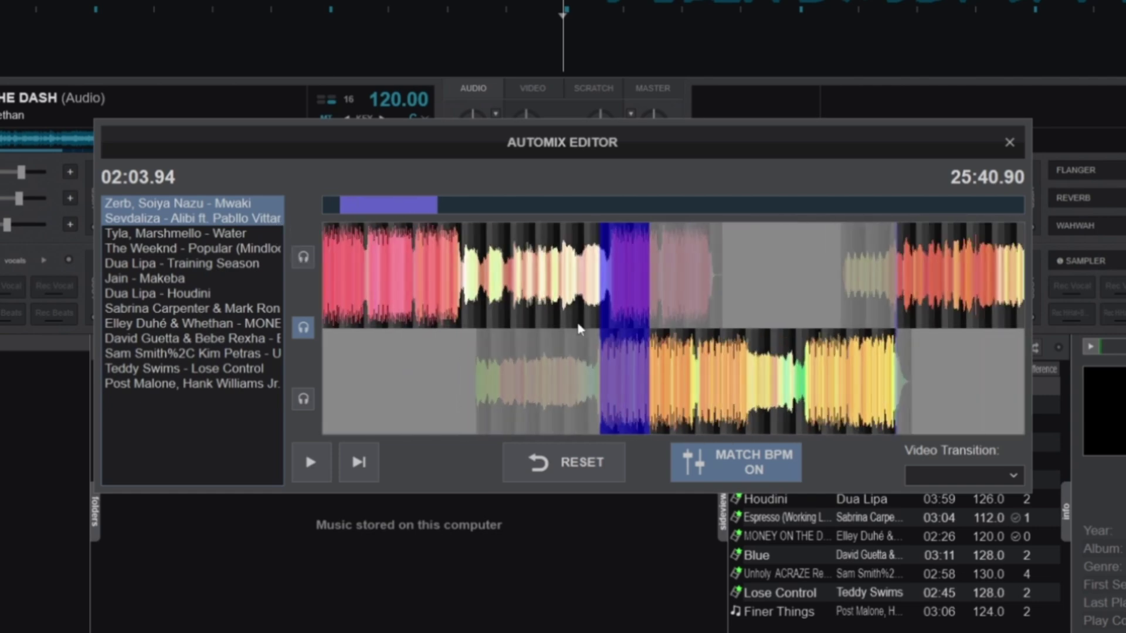
pyautogui.scroll(2, 579, 330)
pyautogui.scroll(-1, 578, 330)
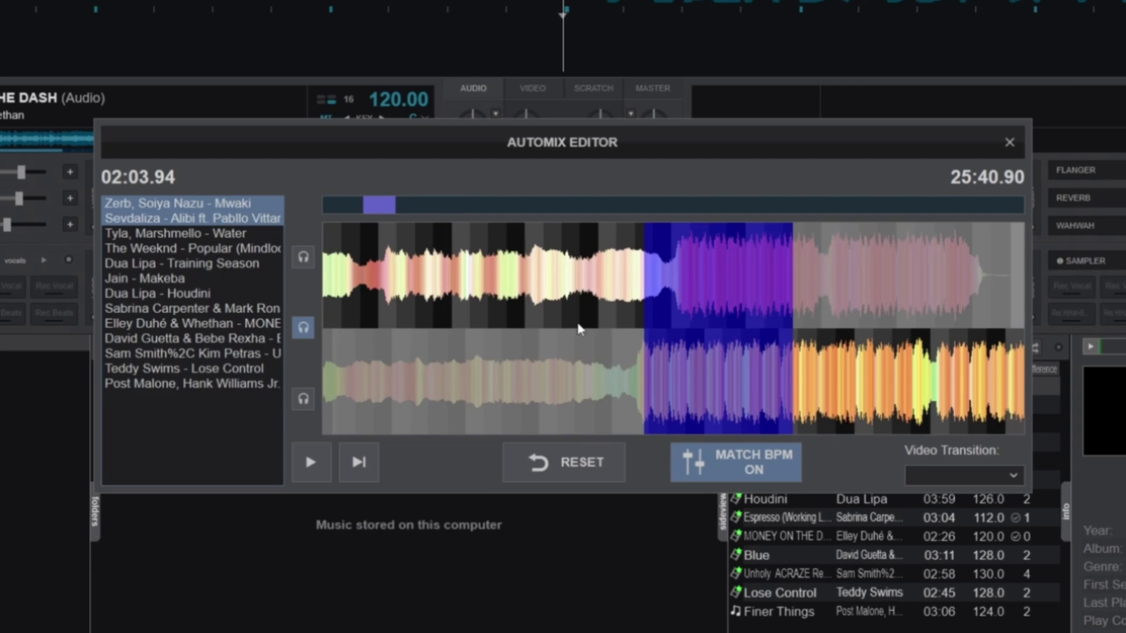
pyautogui.scroll(-4, 579, 329)
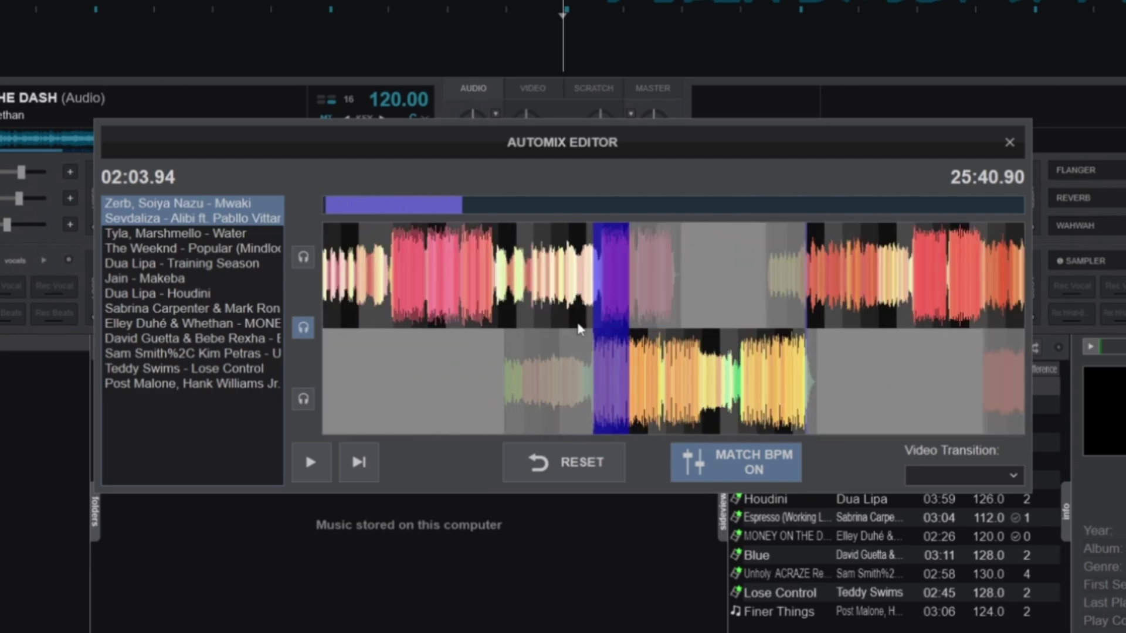
pyautogui.scroll(3, 434, 339)
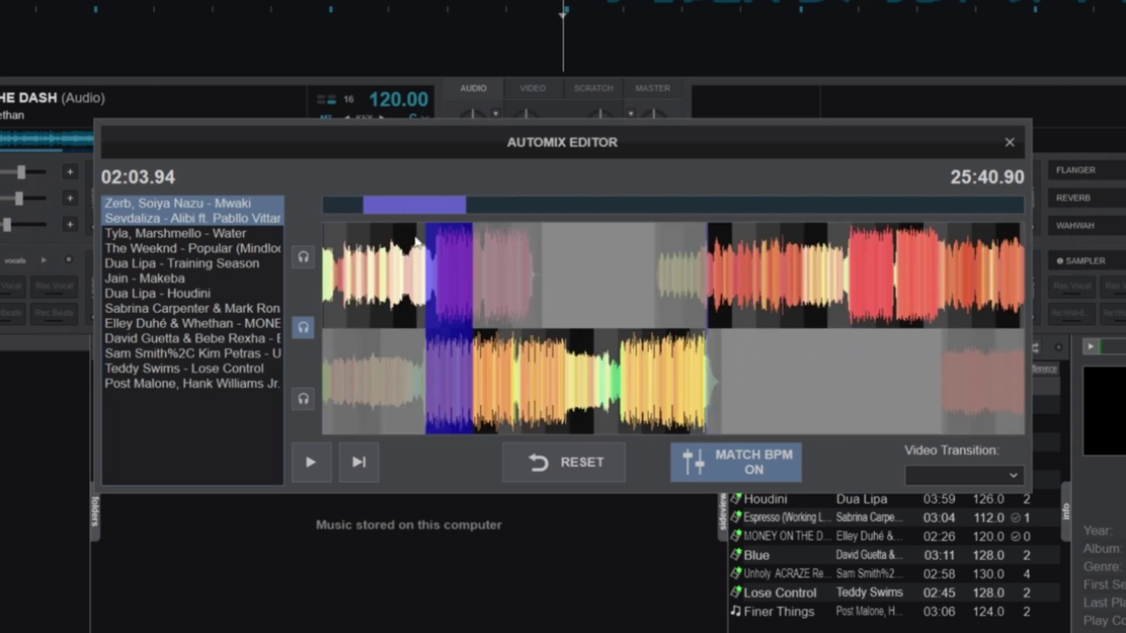
pyautogui.moveTo(466, 205); pyautogui.dragTo(769, 312)
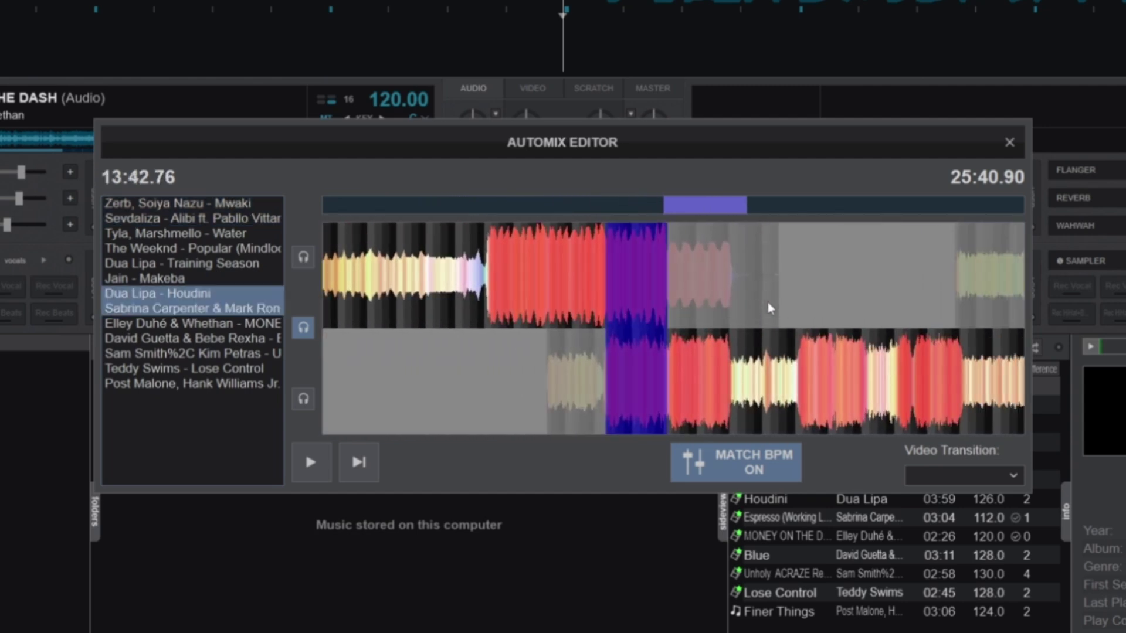
# Select the Houdini into Sabrina Carpenter transition and start and stop its preview
pyautogui.click(309, 466)
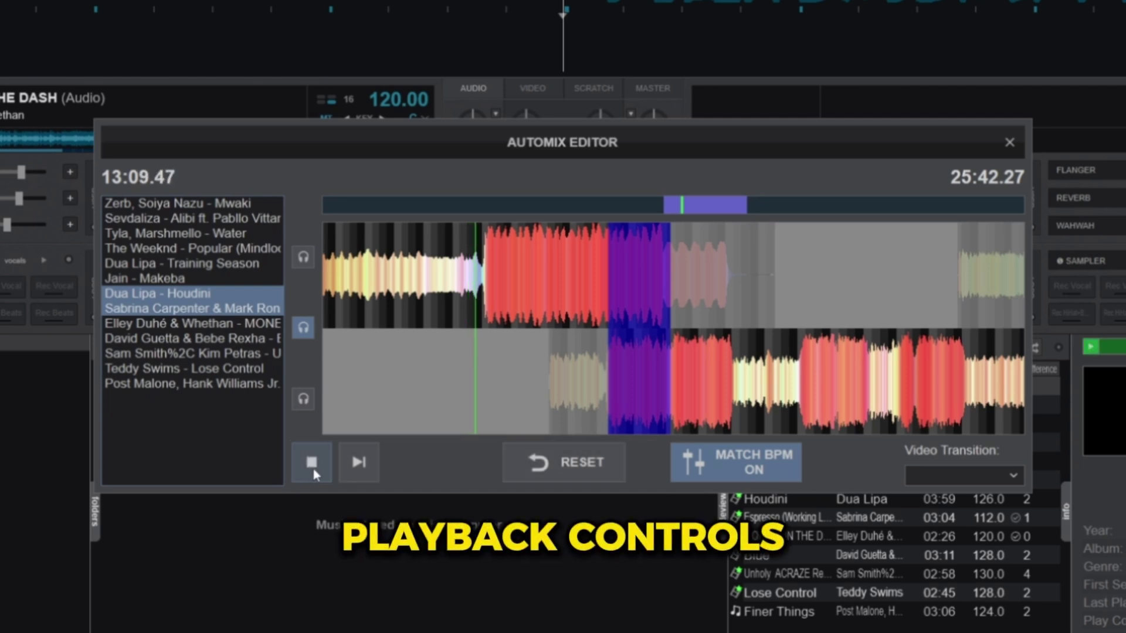
pyautogui.click(313, 469)
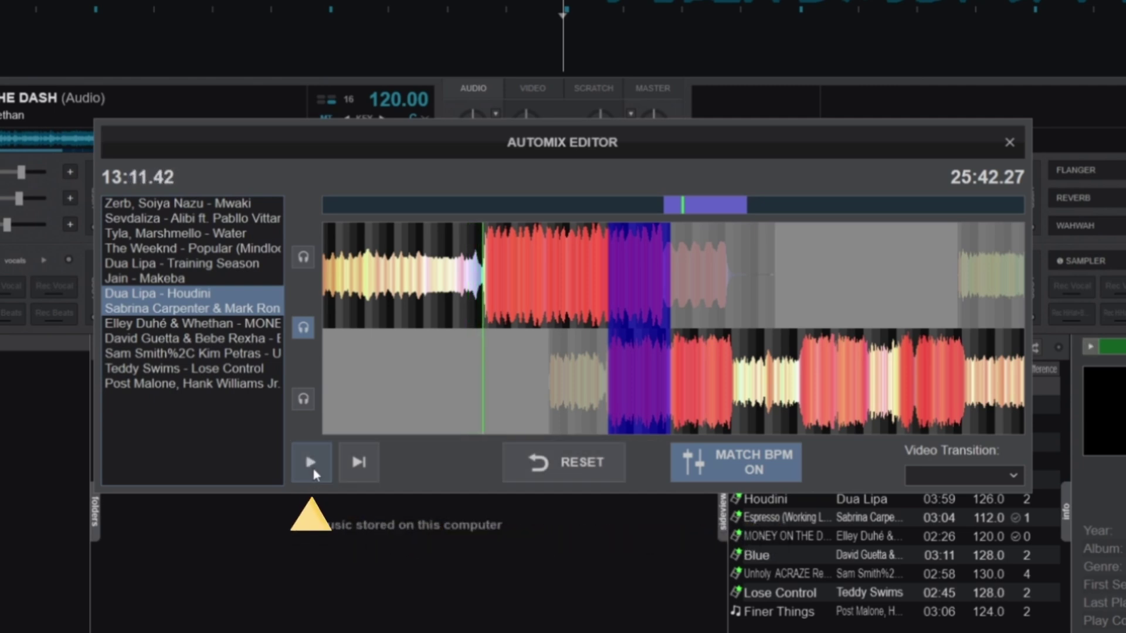
pyautogui.click(313, 472)
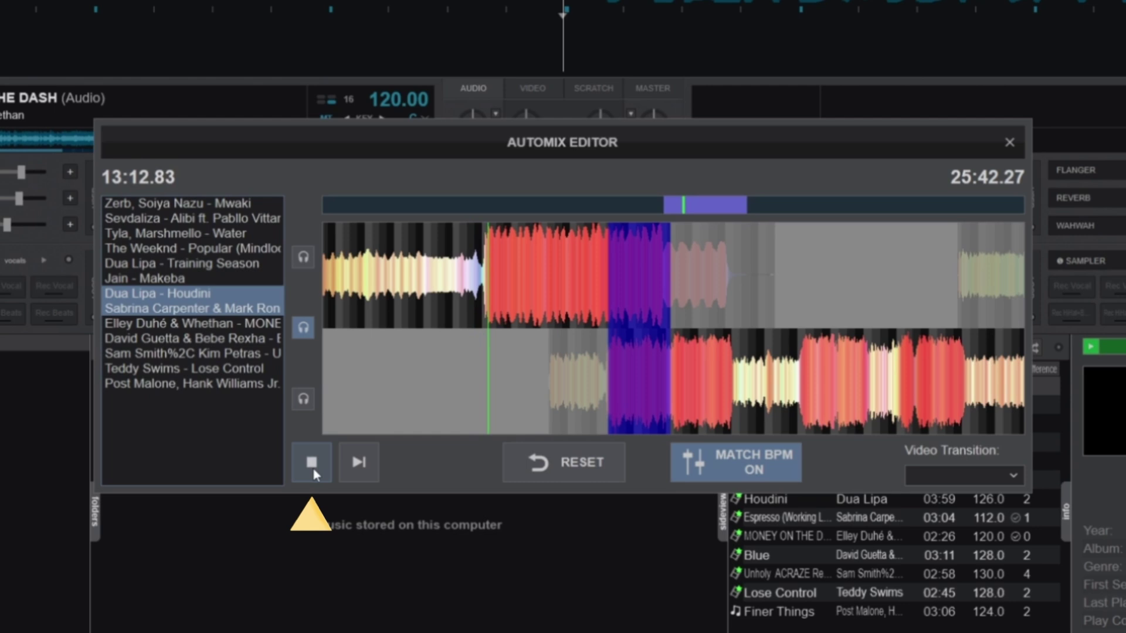
pyautogui.click(313, 469)
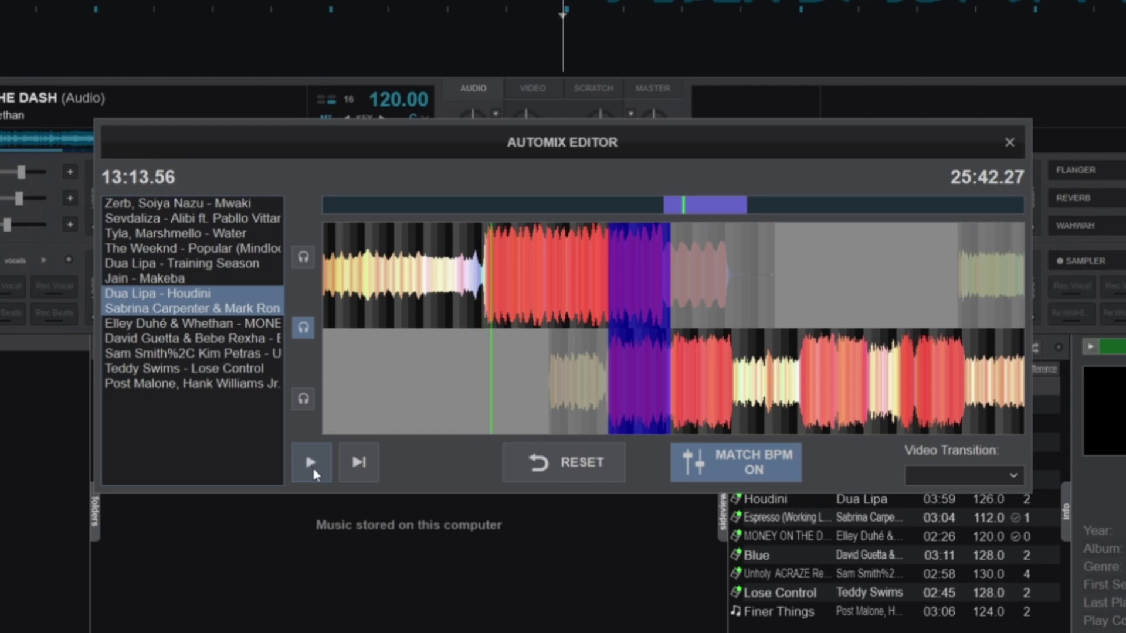
# Preview the transition again from a play position just before it in Houdini
pyautogui.click(436, 369)
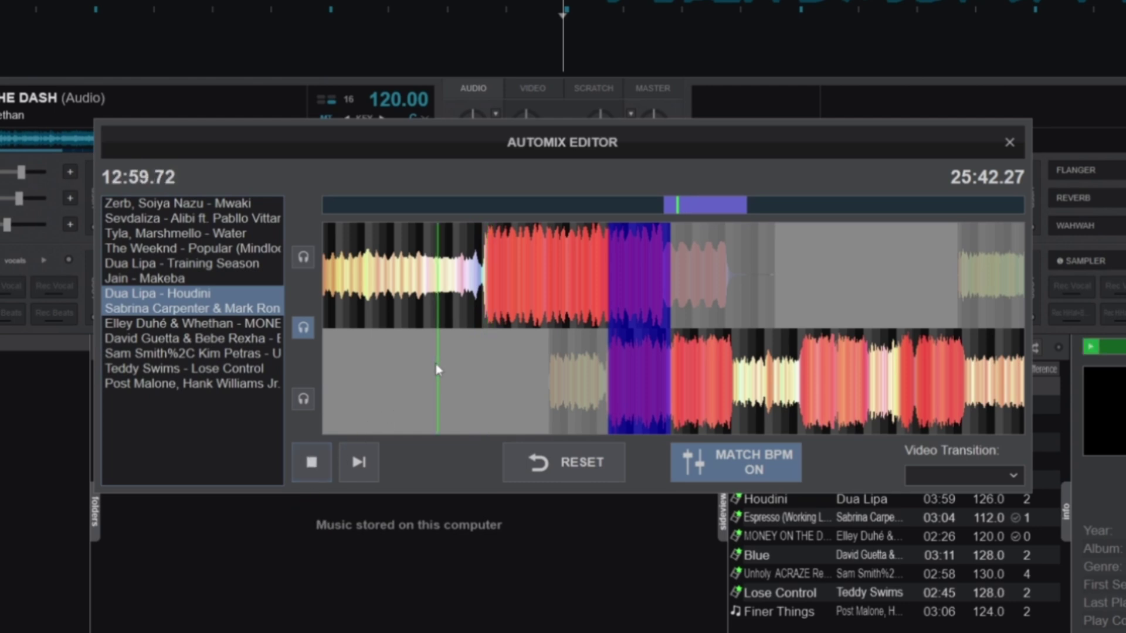
pyautogui.click(372, 357)
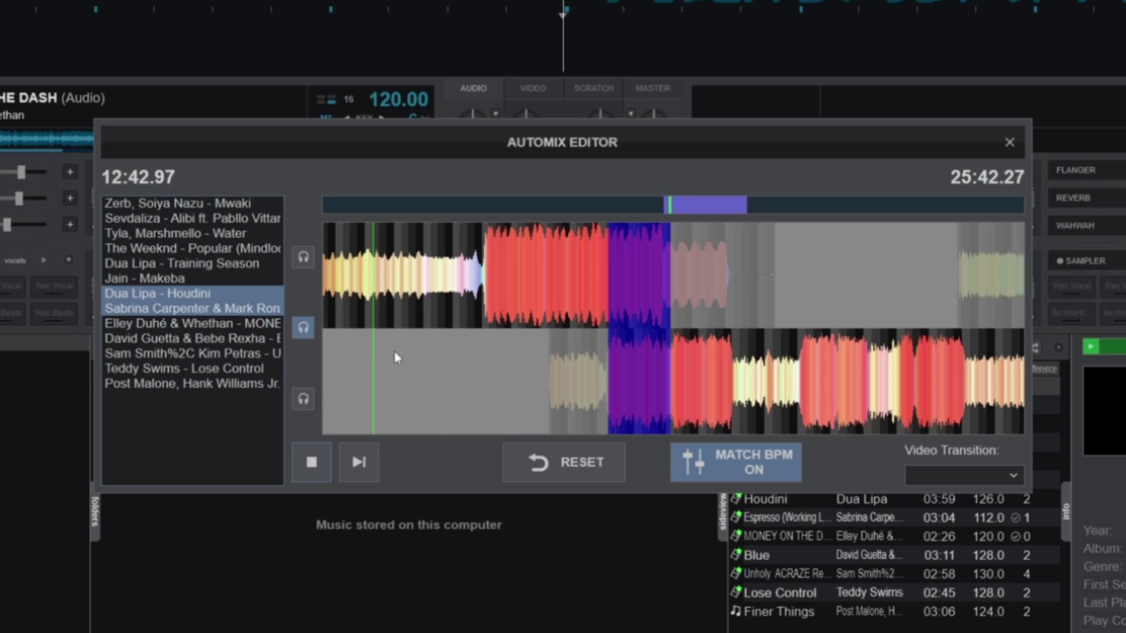
pyautogui.click(591, 383)
pyautogui.moveTo(595, 387); pyautogui.dragTo(603, 386)
pyautogui.click(358, 463)
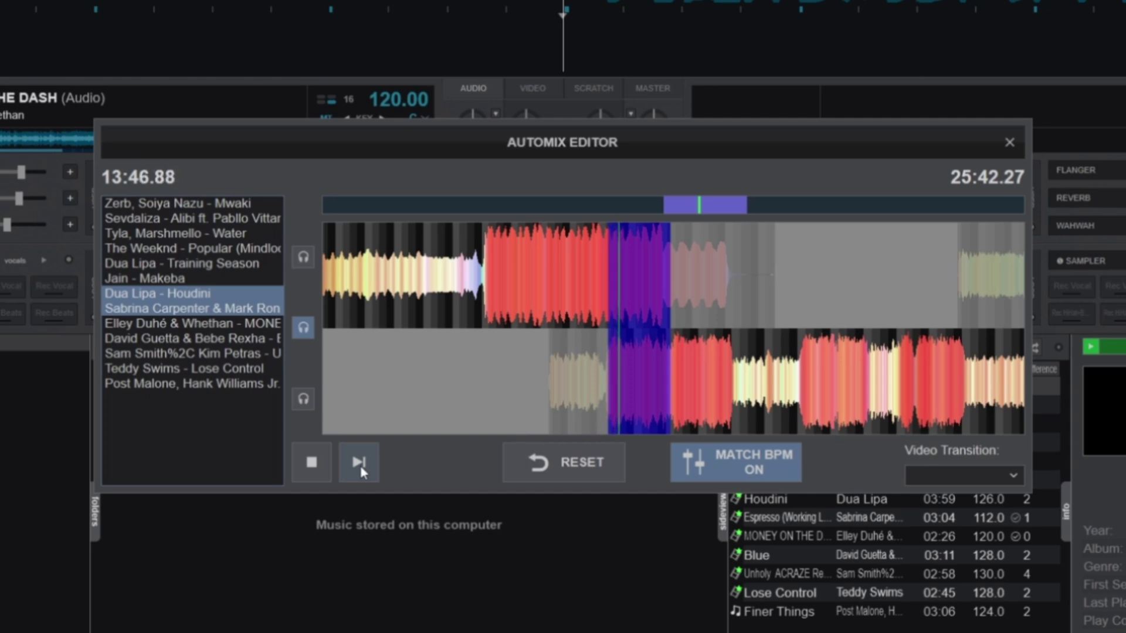
pyautogui.click(367, 474)
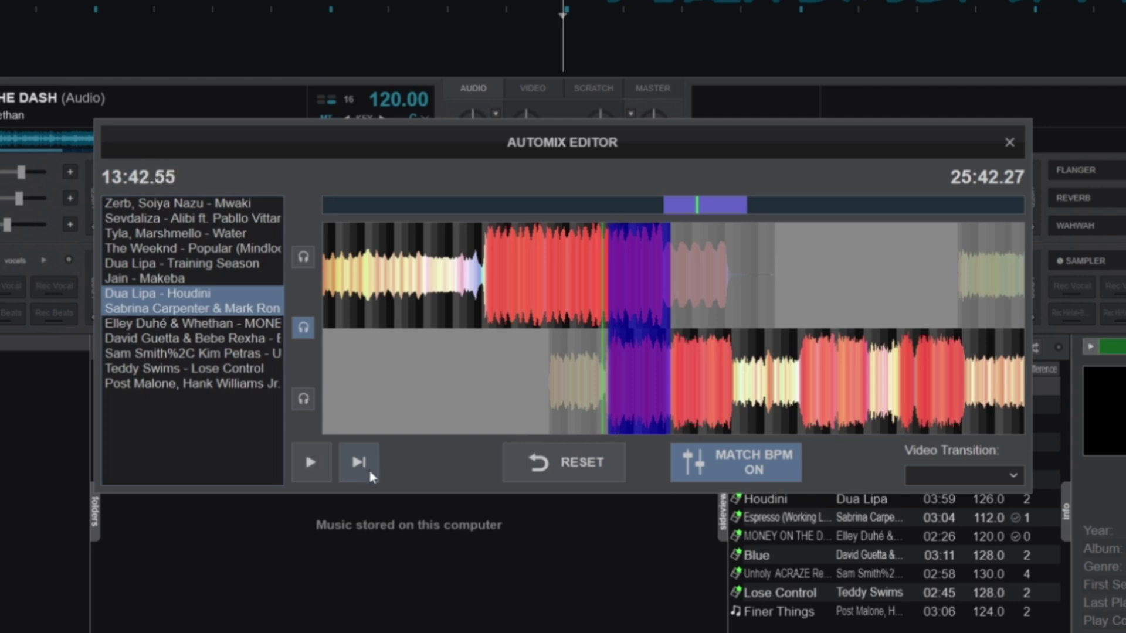
# Compare the transition with Match BPM off and on, leaving it on at 13:44.13
pyautogui.click(737, 476)
pyautogui.click(737, 476)
pyautogui.click(738, 476)
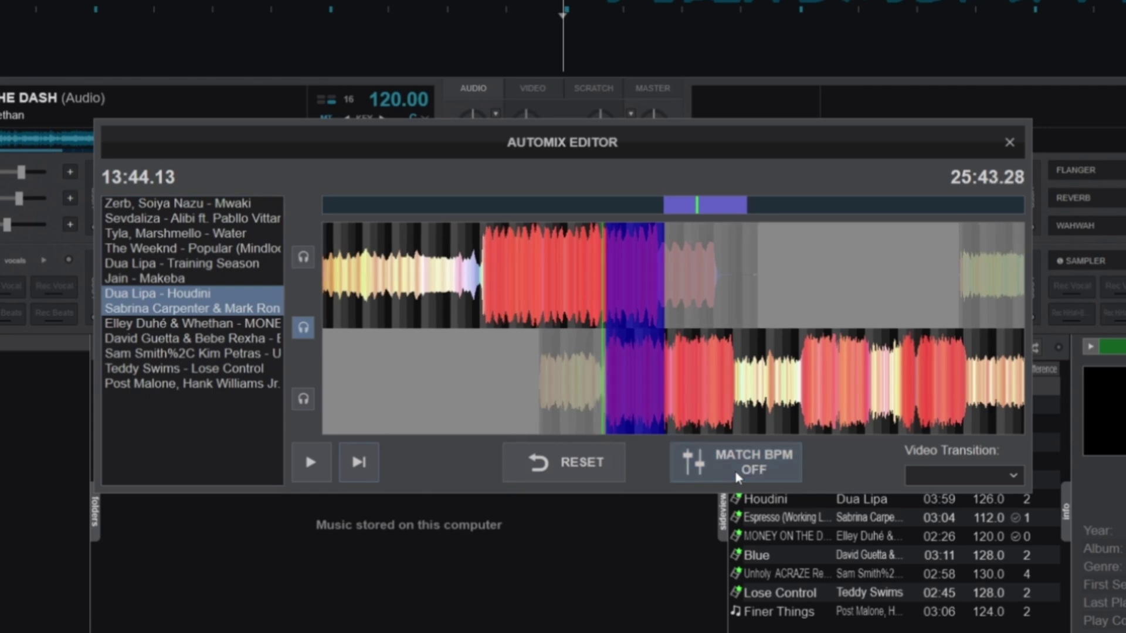
pyautogui.click(737, 476)
pyautogui.click(718, 474)
pyautogui.click(722, 480)
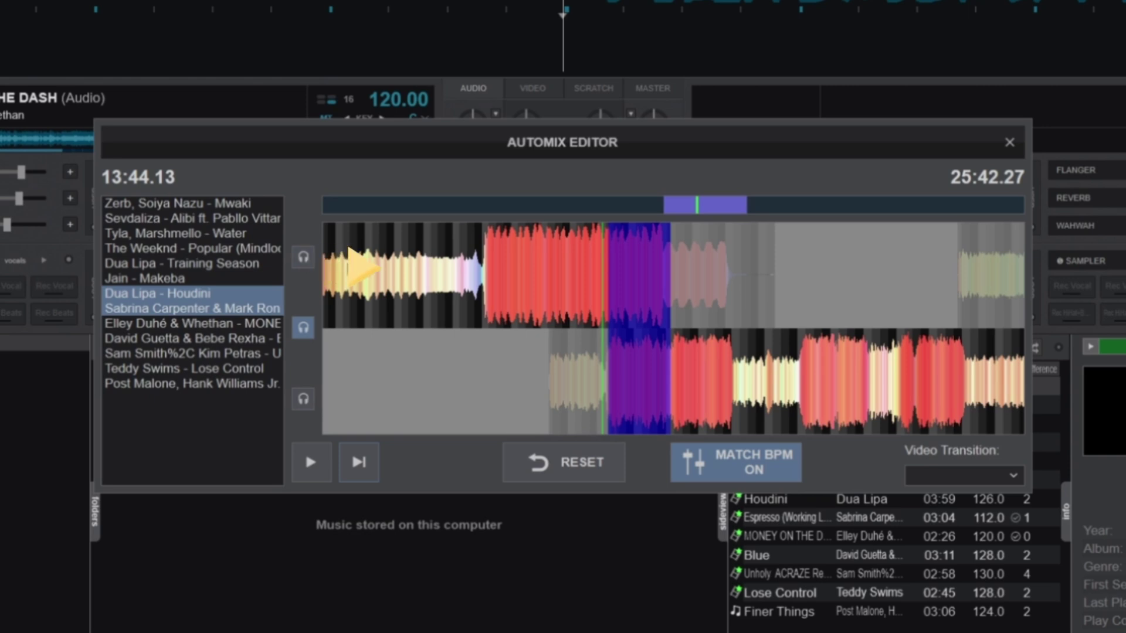
pyautogui.click(303, 258)
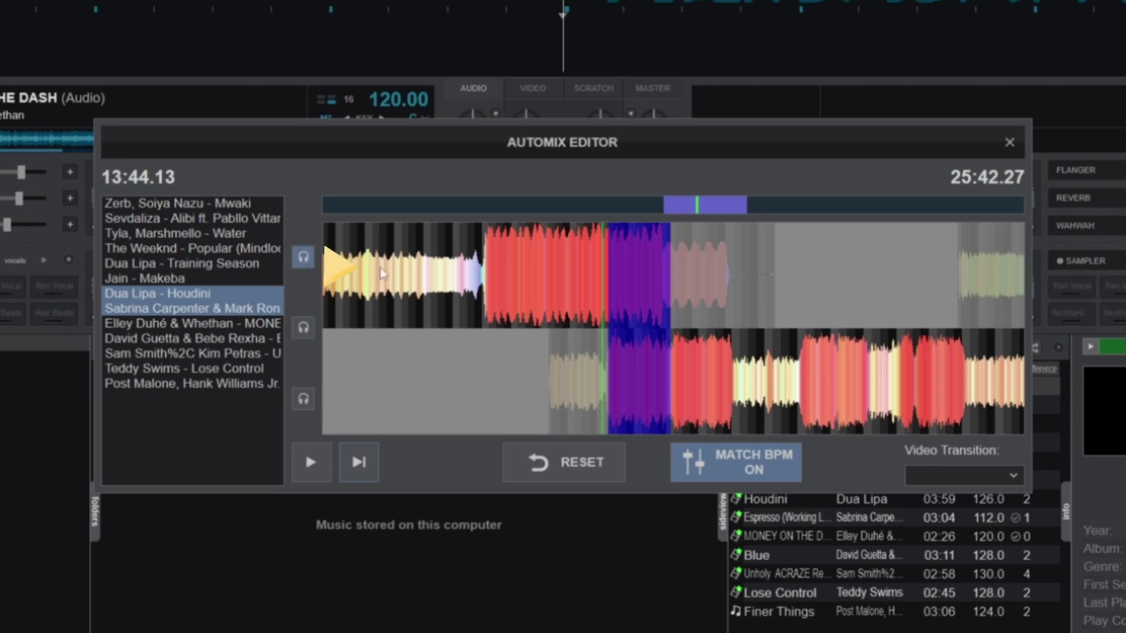
pyautogui.click(301, 332)
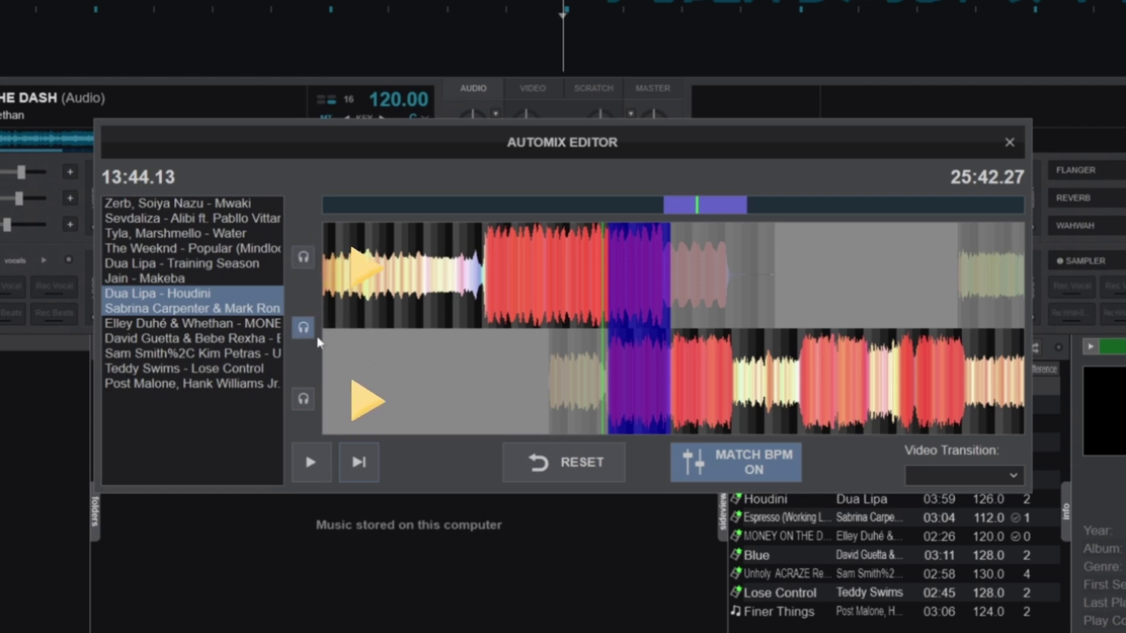
pyautogui.click(305, 402)
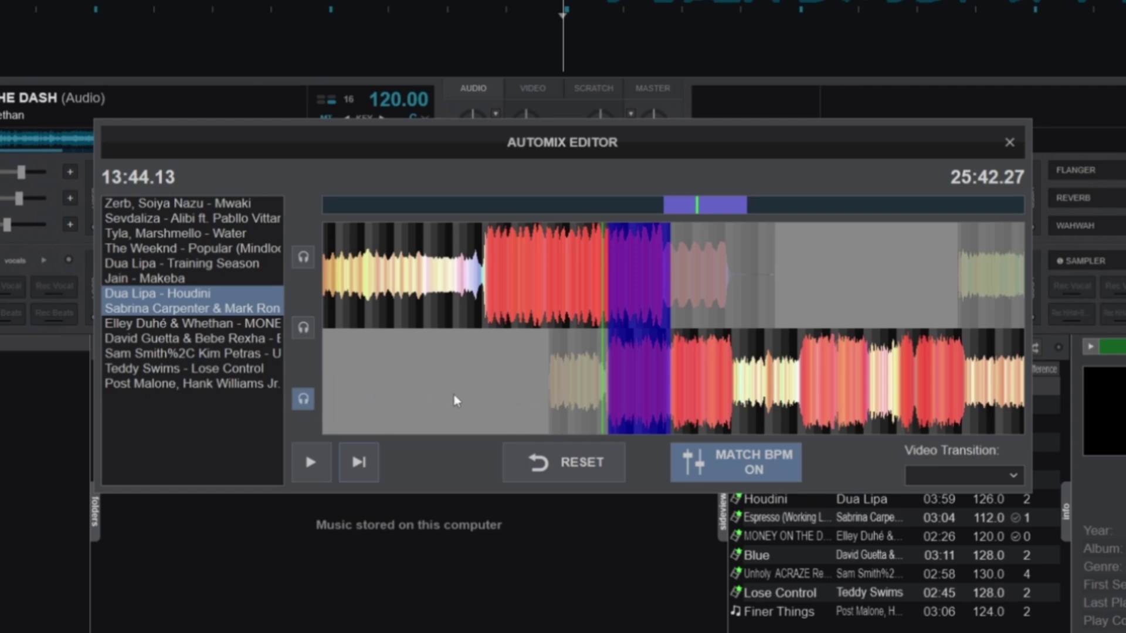
pyautogui.click(304, 327)
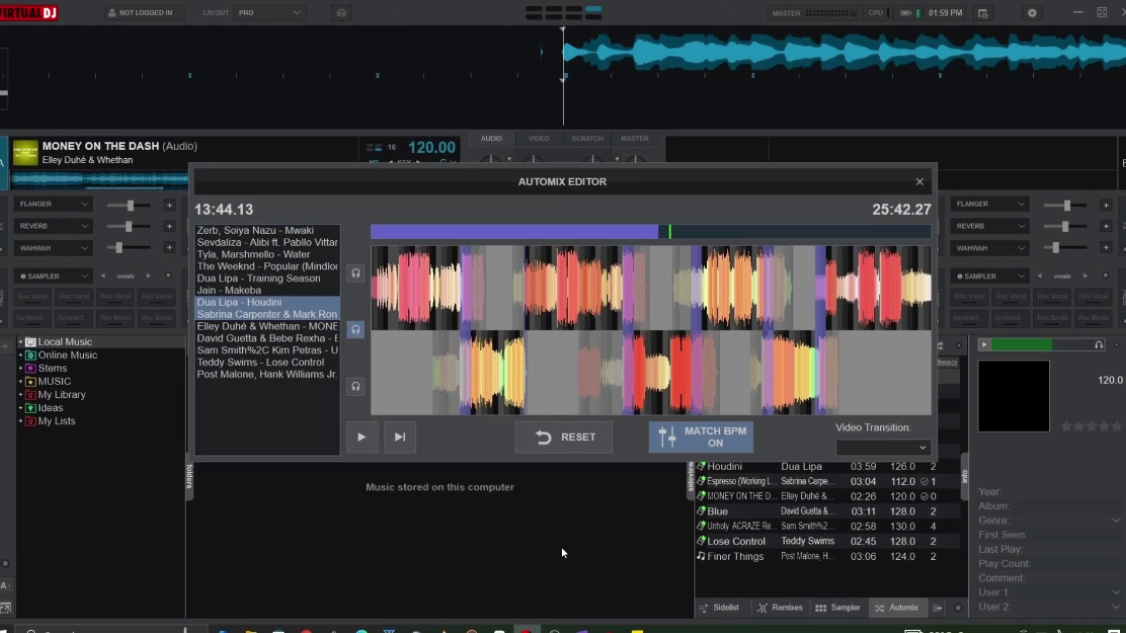
# Select the Mwaki-to-Alibi transition and drag its region's right edge left so the blend ends sooner
pyautogui.click(261, 234)
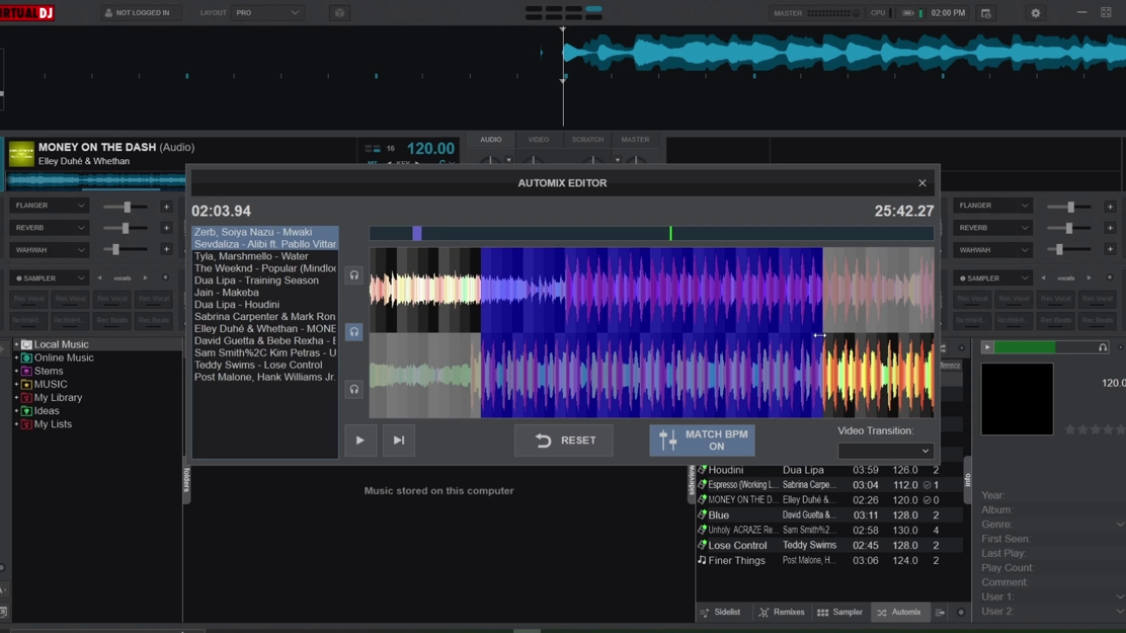
pyautogui.moveTo(818, 335); pyautogui.dragTo(716, 317)
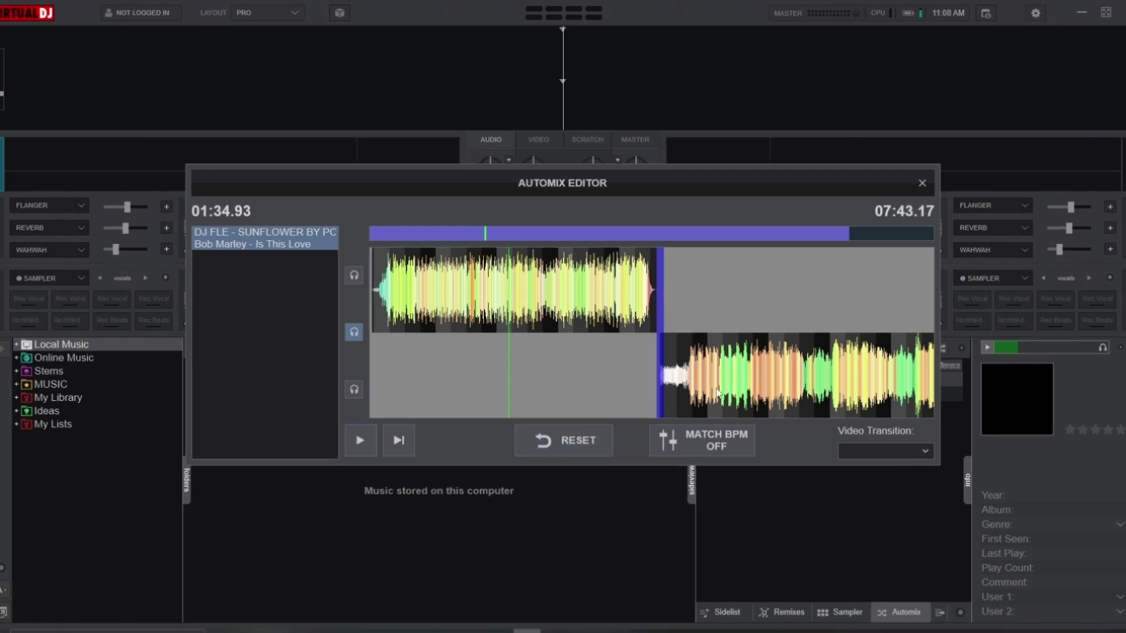
# Overlap Is This Love with the first track, set the crossfade start, and turn on MATCH BPM
pyautogui.moveTo(715, 387); pyautogui.dragTo(550, 396)
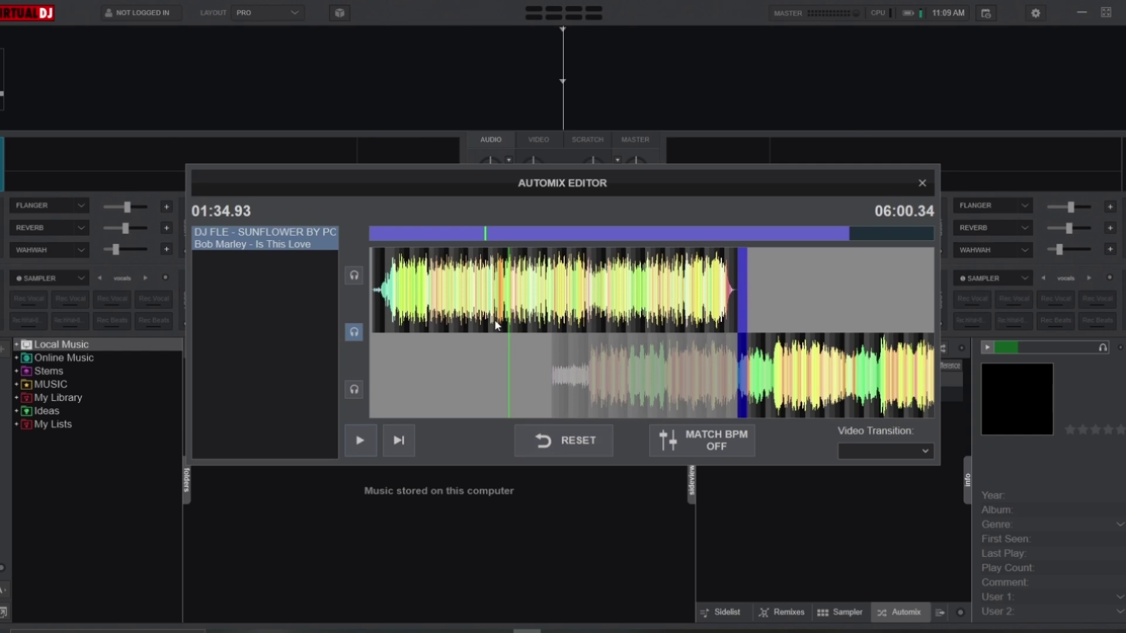
pyautogui.moveTo(505, 331)
pyautogui.mouseDown()
pyautogui.moveTo(556, 337)
pyautogui.moveTo(571, 364)
pyautogui.mouseUp()
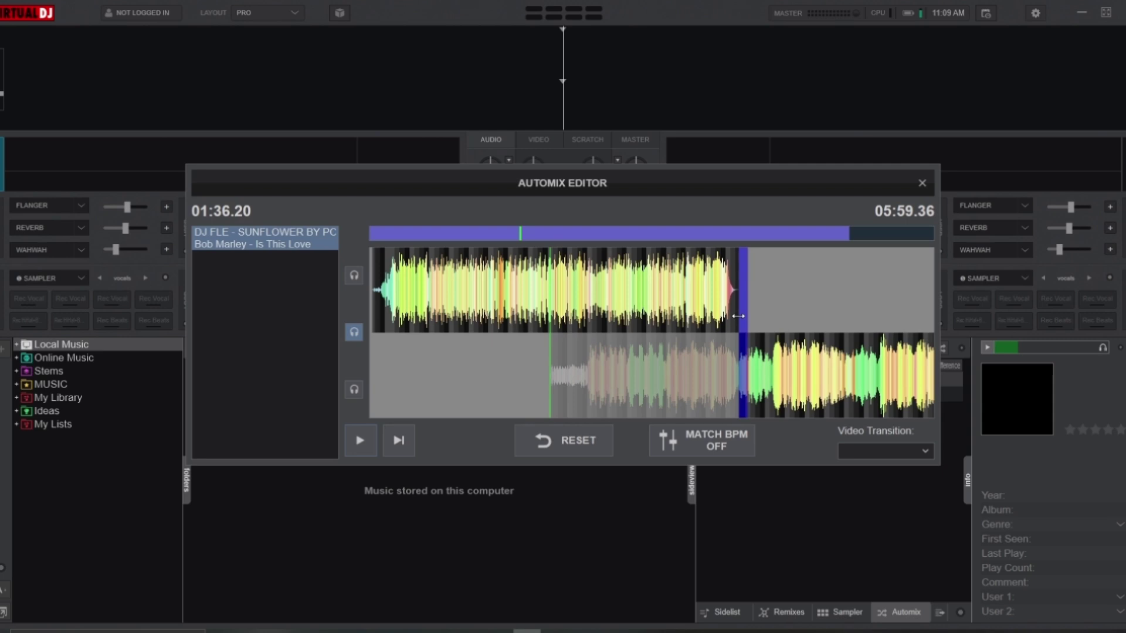
pyautogui.moveTo(738, 316); pyautogui.dragTo(535, 307)
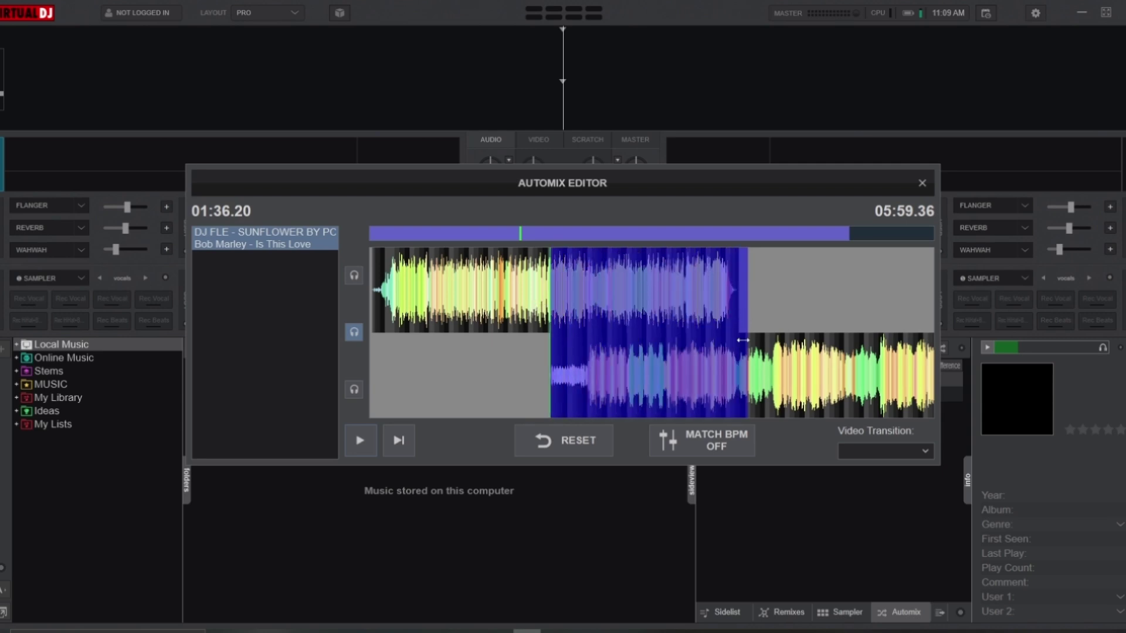
pyautogui.moveTo(742, 340); pyautogui.dragTo(587, 328)
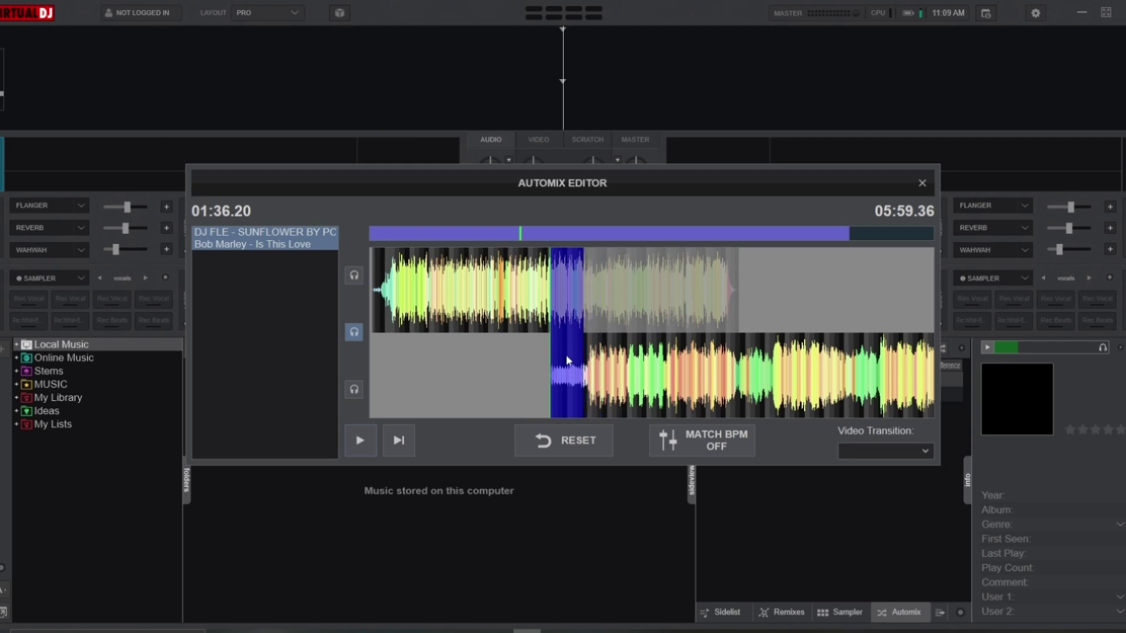
pyautogui.scroll(4, 567, 360)
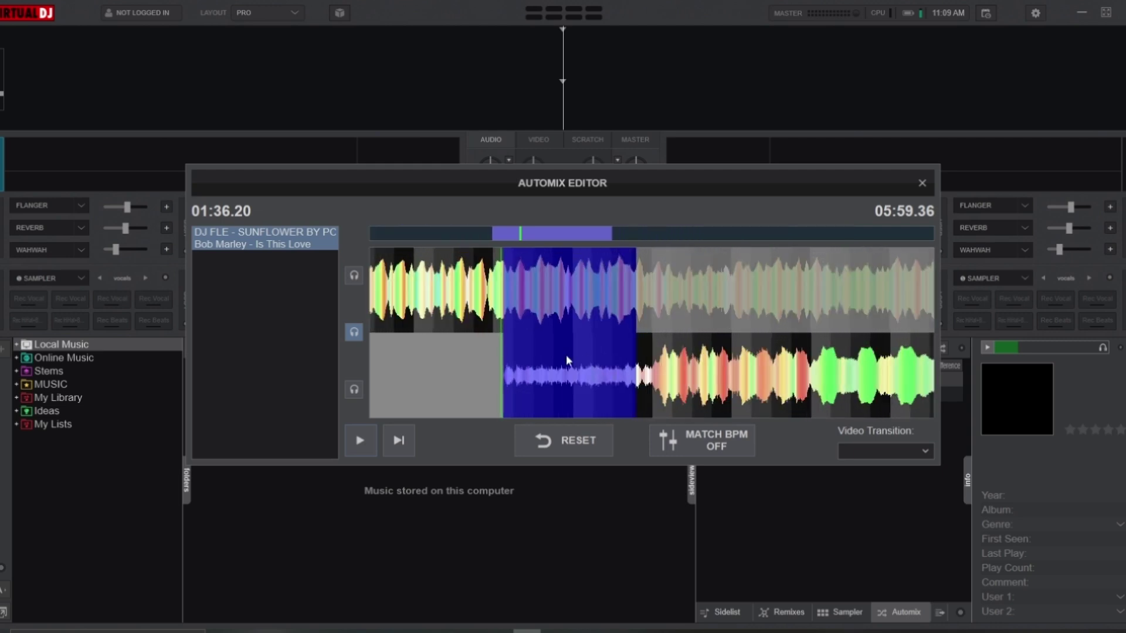
pyautogui.scroll(1, 565, 354)
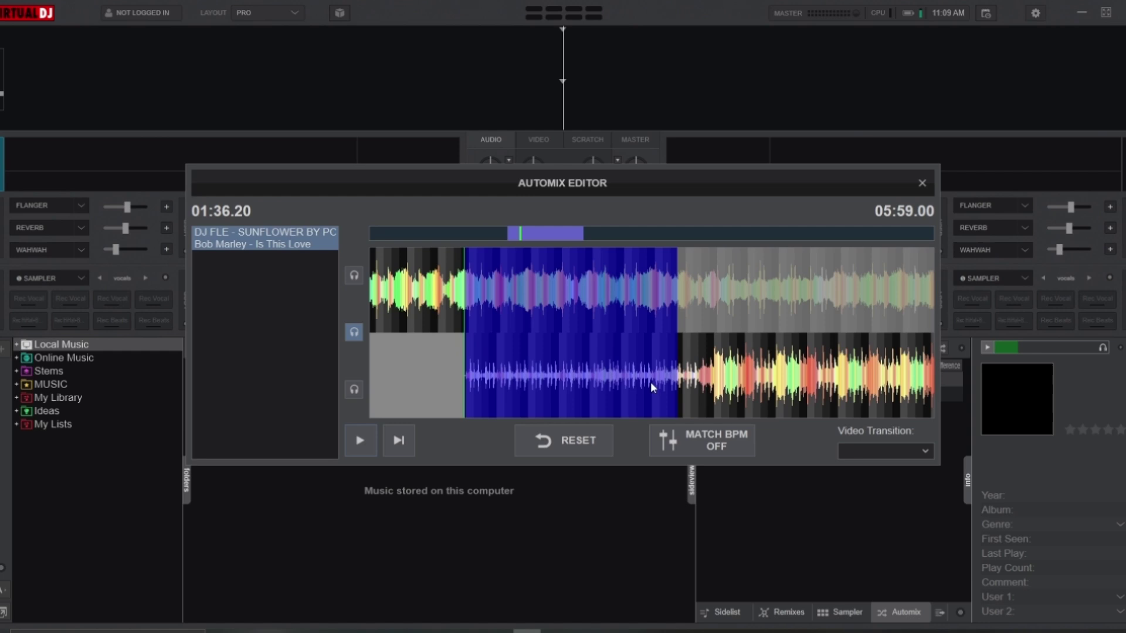
pyautogui.click(685, 441)
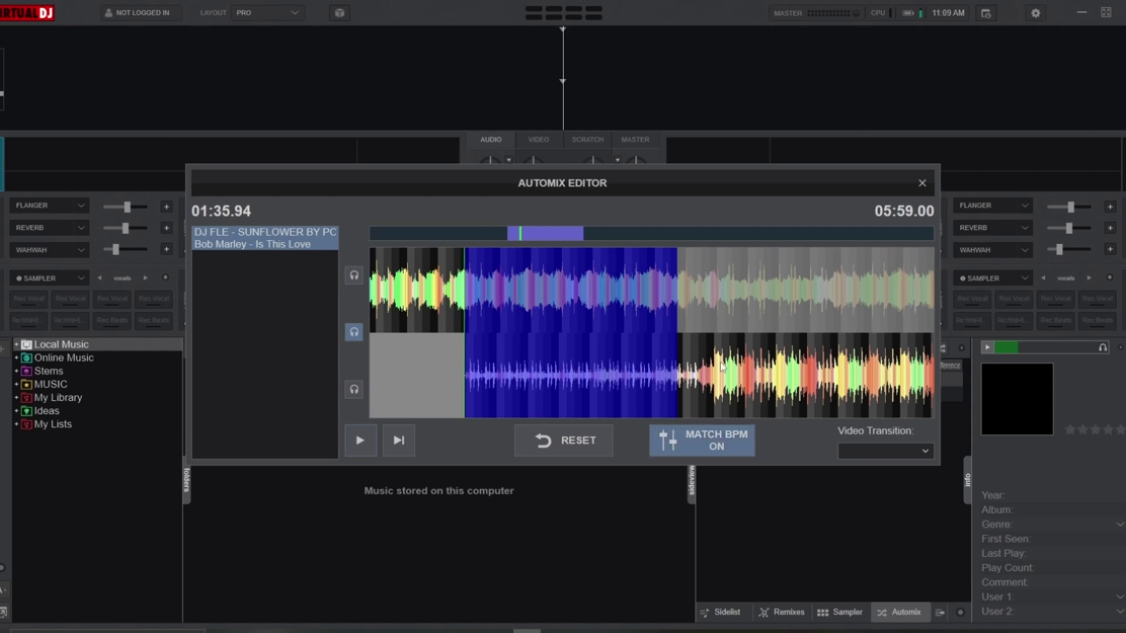
pyautogui.moveTo(721, 366); pyautogui.dragTo(725, 368)
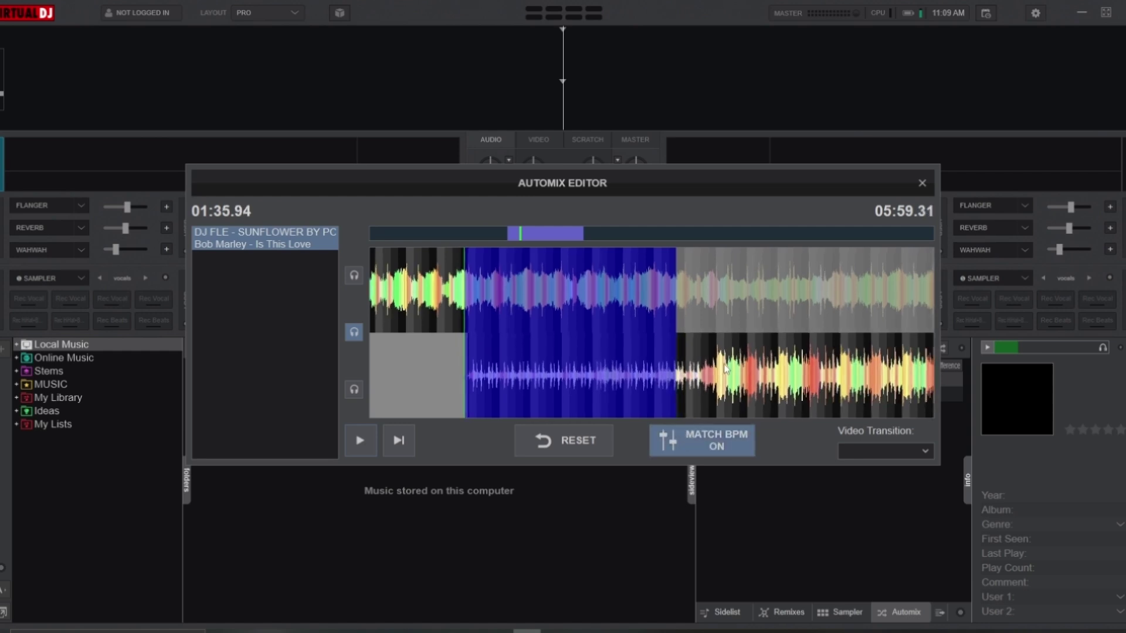
# Shorten the blue overlap region in two passes, previewing the transition after each
pyautogui.scroll(2, 597, 349)
pyautogui.click(687, 319)
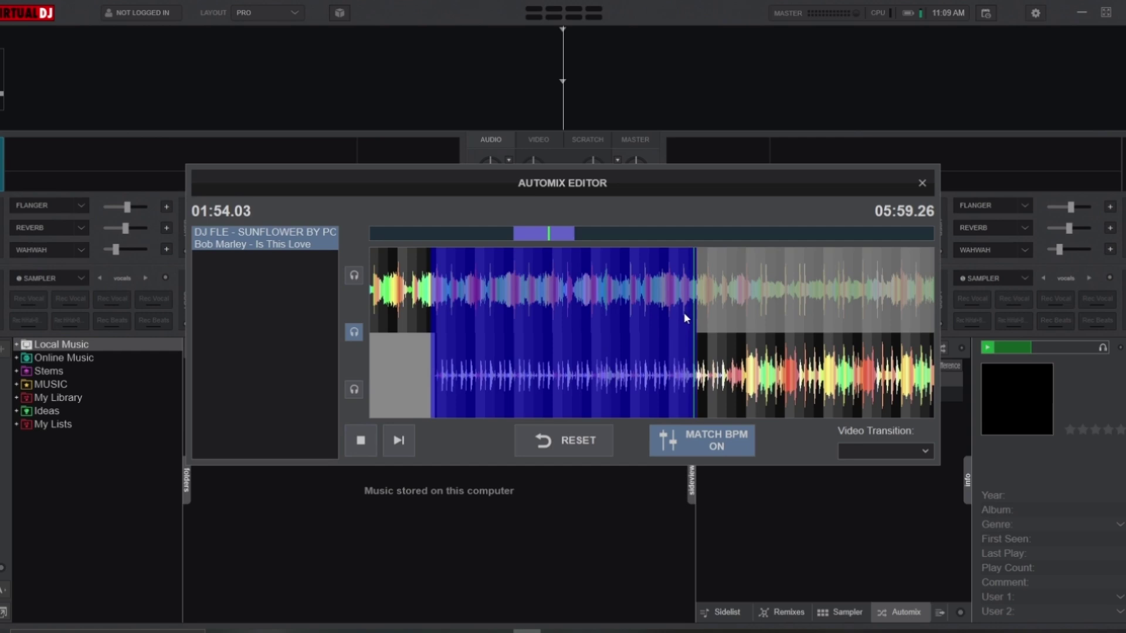
pyautogui.moveTo(695, 345); pyautogui.dragTo(585, 342)
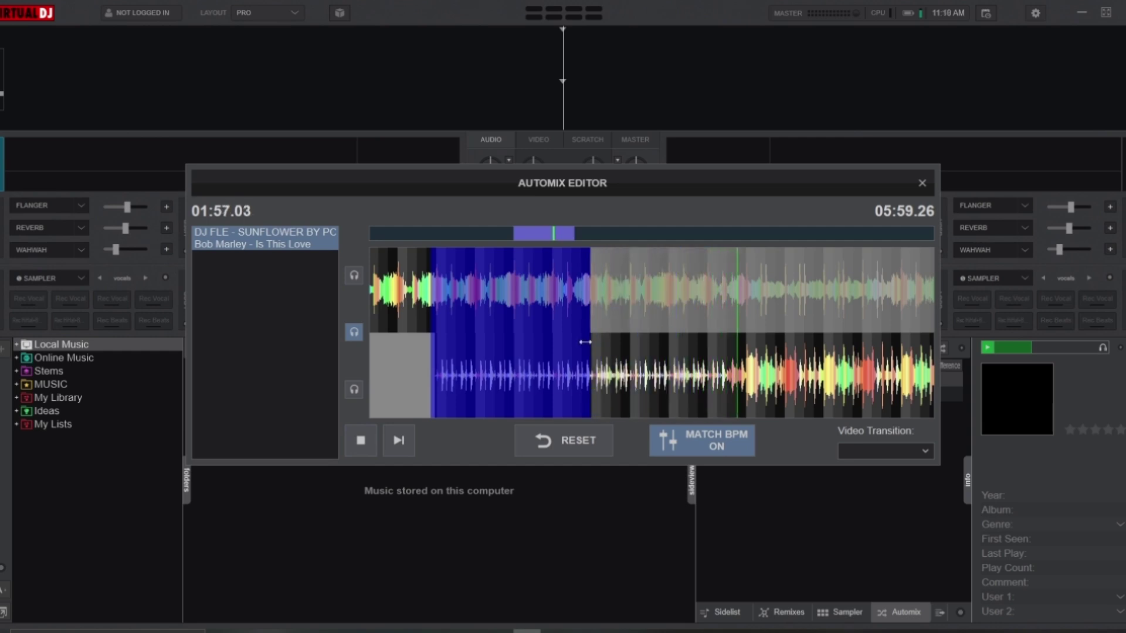
pyautogui.click(528, 343)
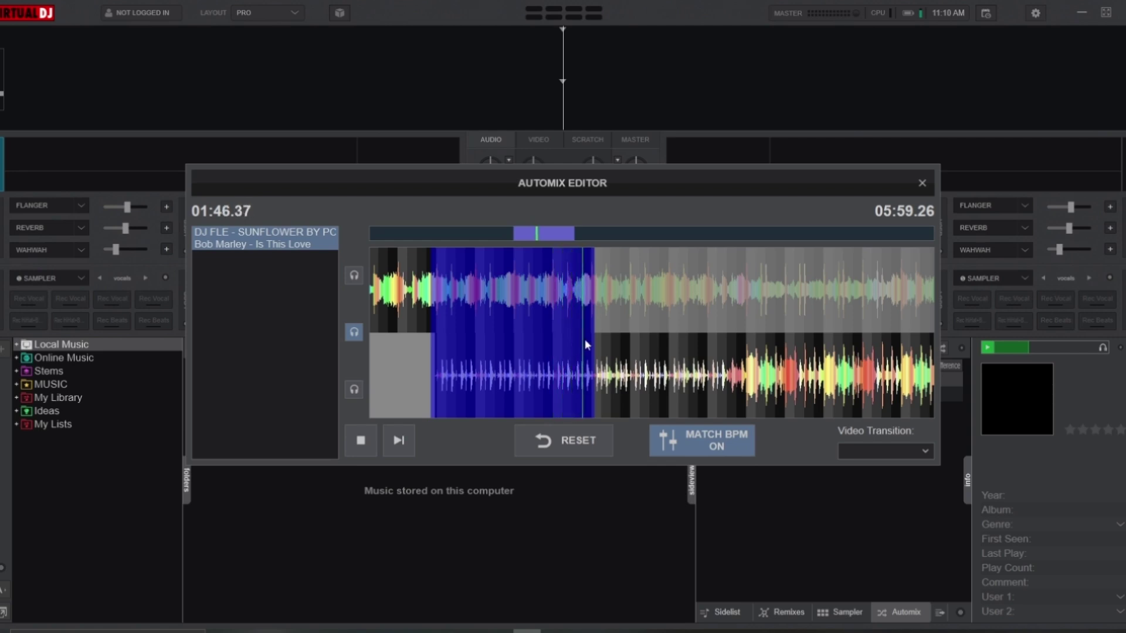
pyautogui.moveTo(591, 339); pyautogui.dragTo(564, 337)
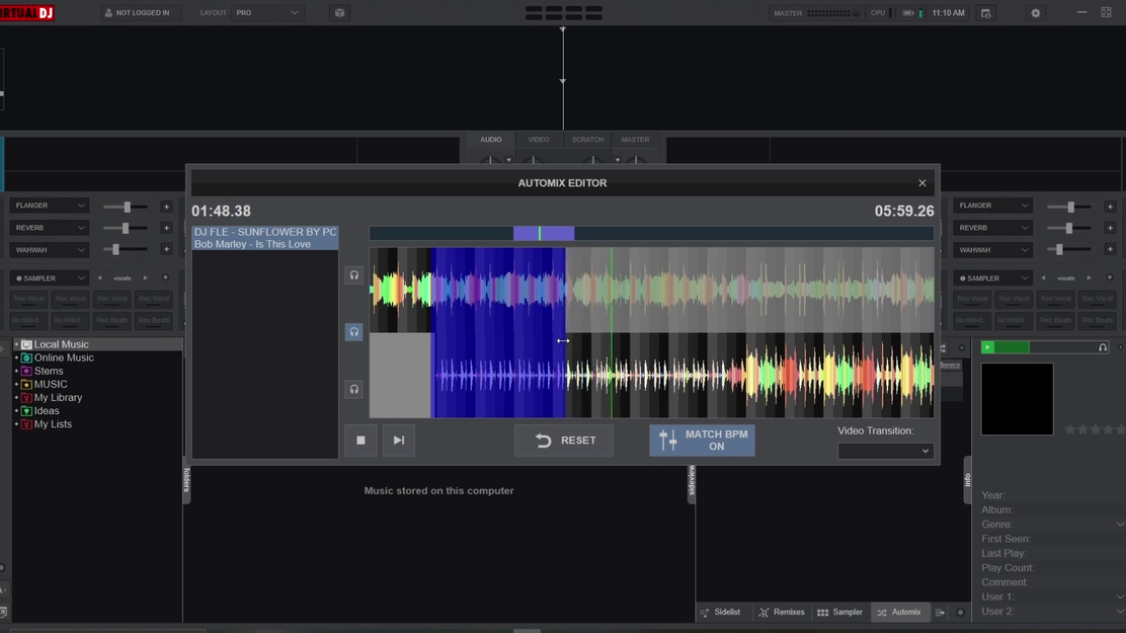
pyautogui.click(527, 339)
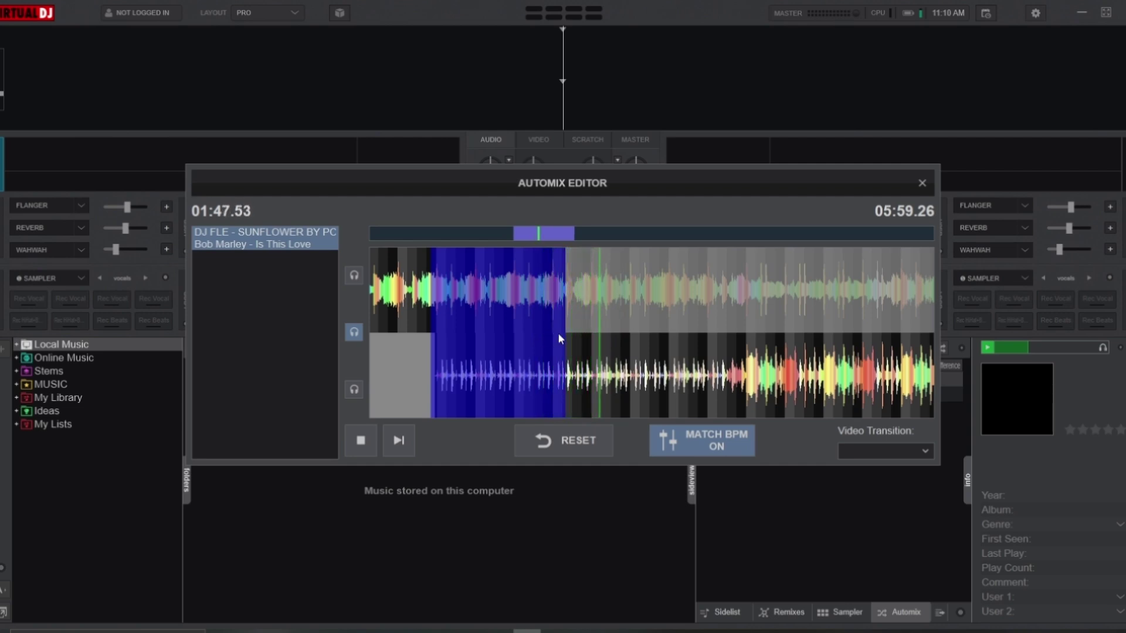
pyautogui.click(399, 332)
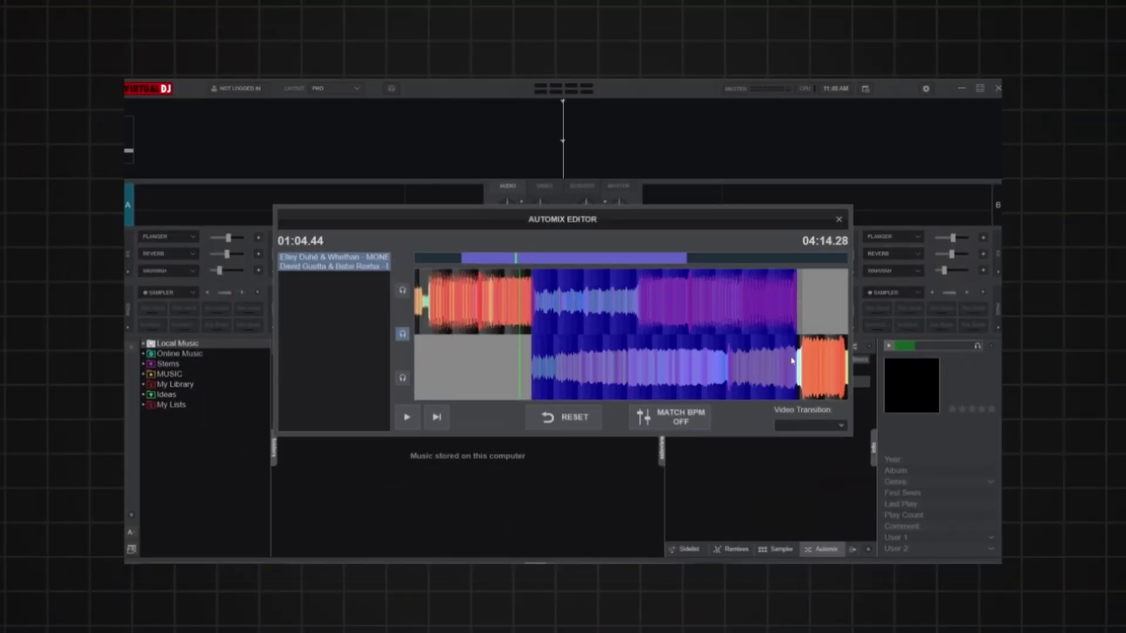
# Drag the transition point left so the second song starts earlier in the mix
pyautogui.moveTo(799, 345); pyautogui.dragTo(606, 322)
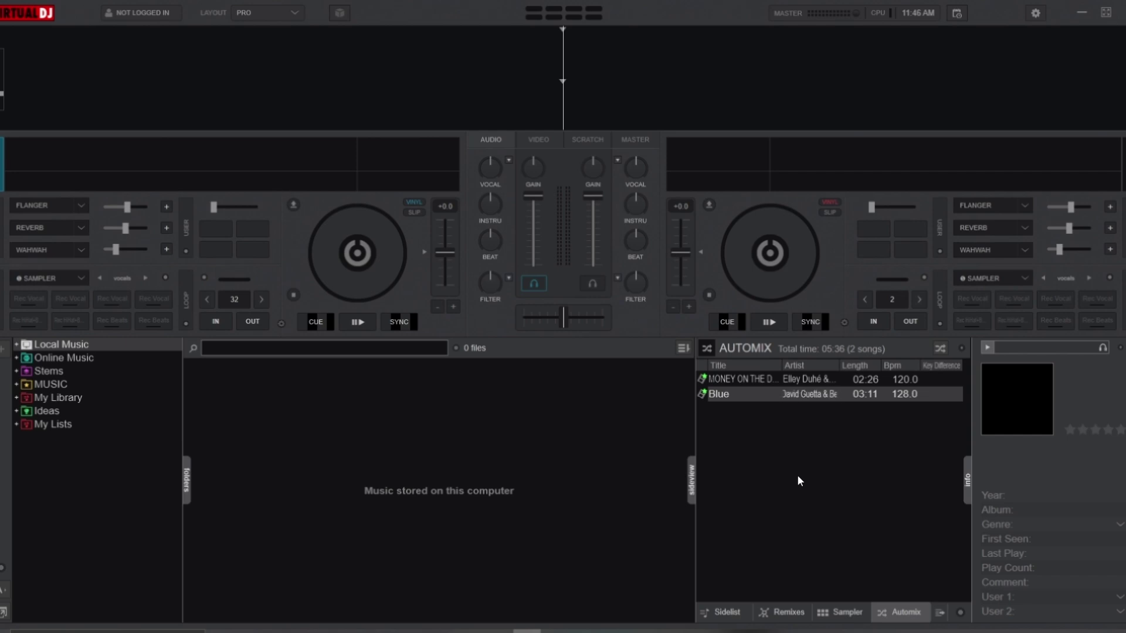
# Reopen the Automix Editor from the Automix options menu and zoom into the waveform
pyautogui.click(962, 349)
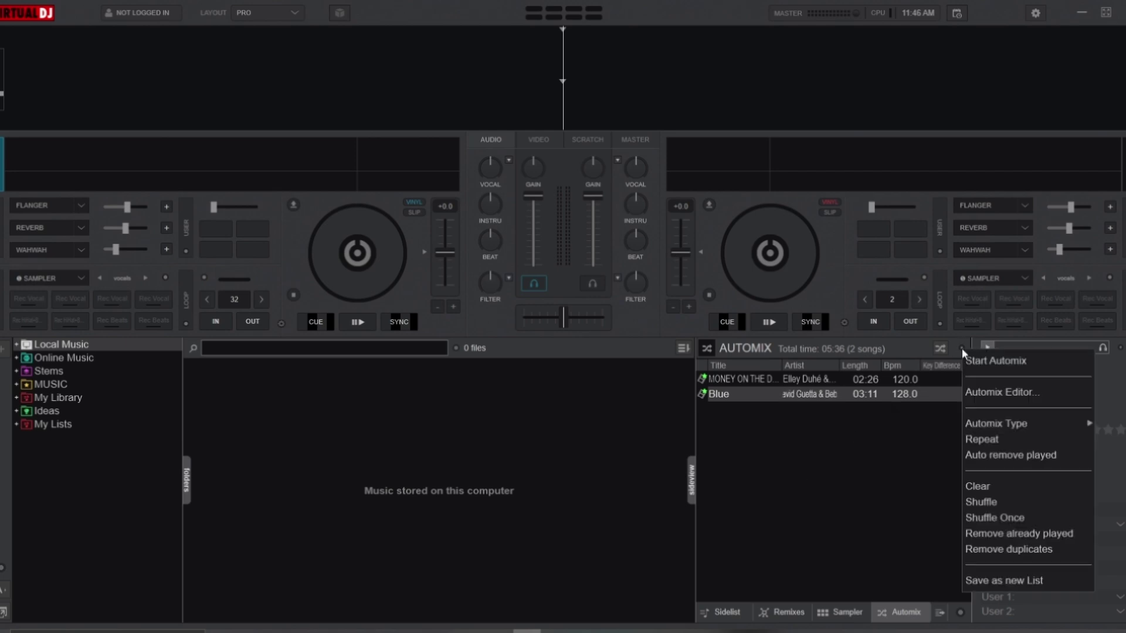
pyautogui.click(972, 389)
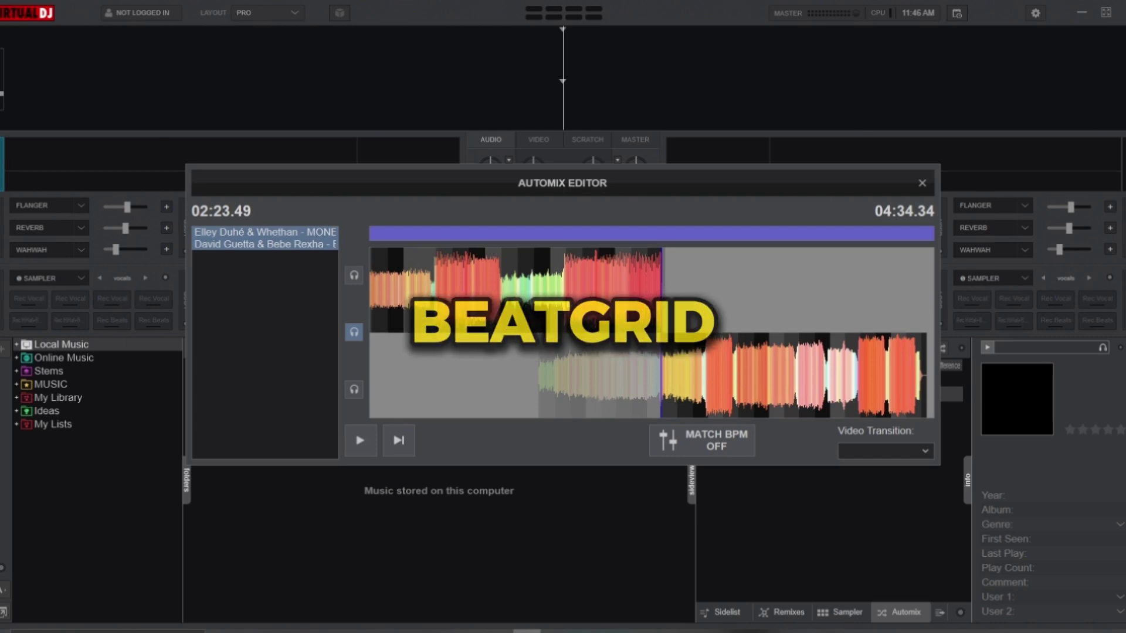
pyautogui.scroll(3, 565, 297)
pyautogui.scroll(2, 566, 300)
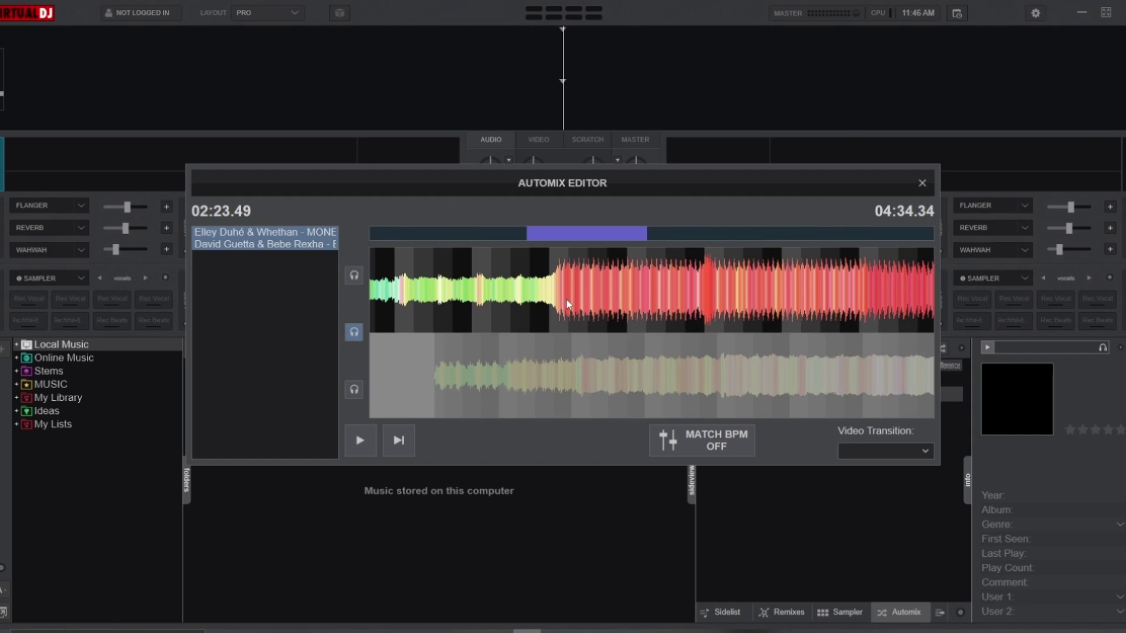
pyautogui.scroll(3, 565, 298)
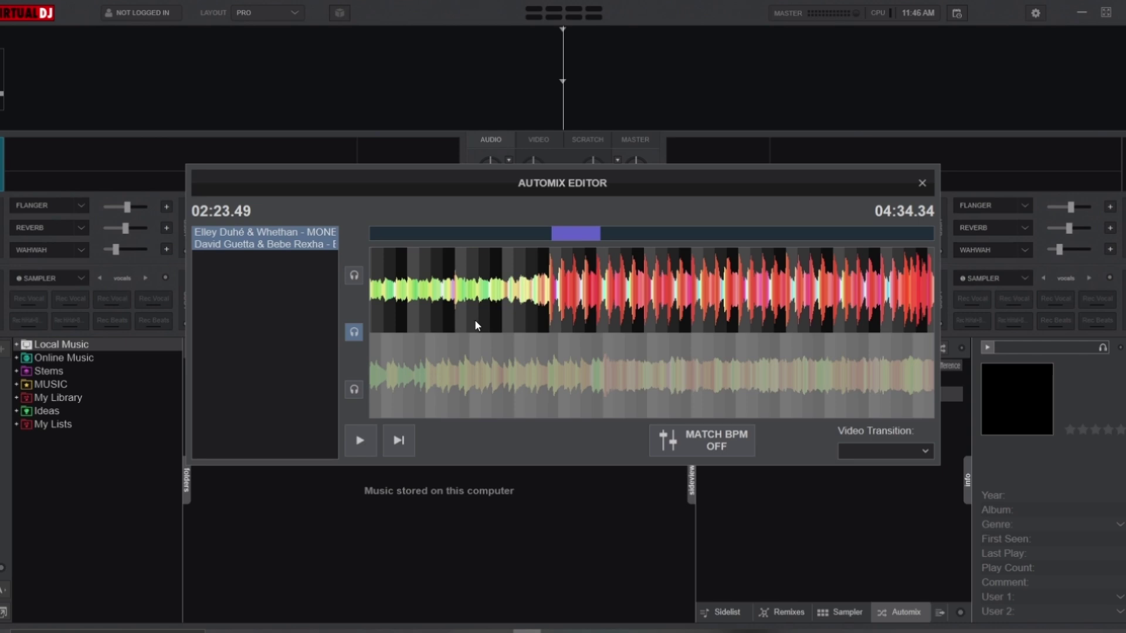
pyautogui.scroll(4, 501, 317)
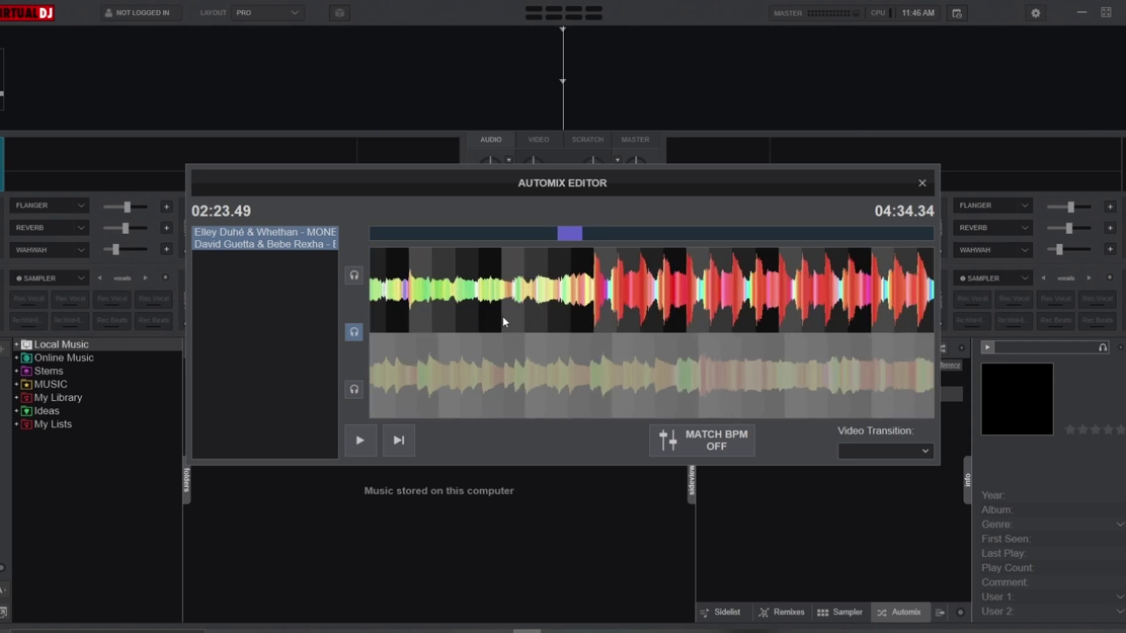
pyautogui.scroll(-2, 502, 315)
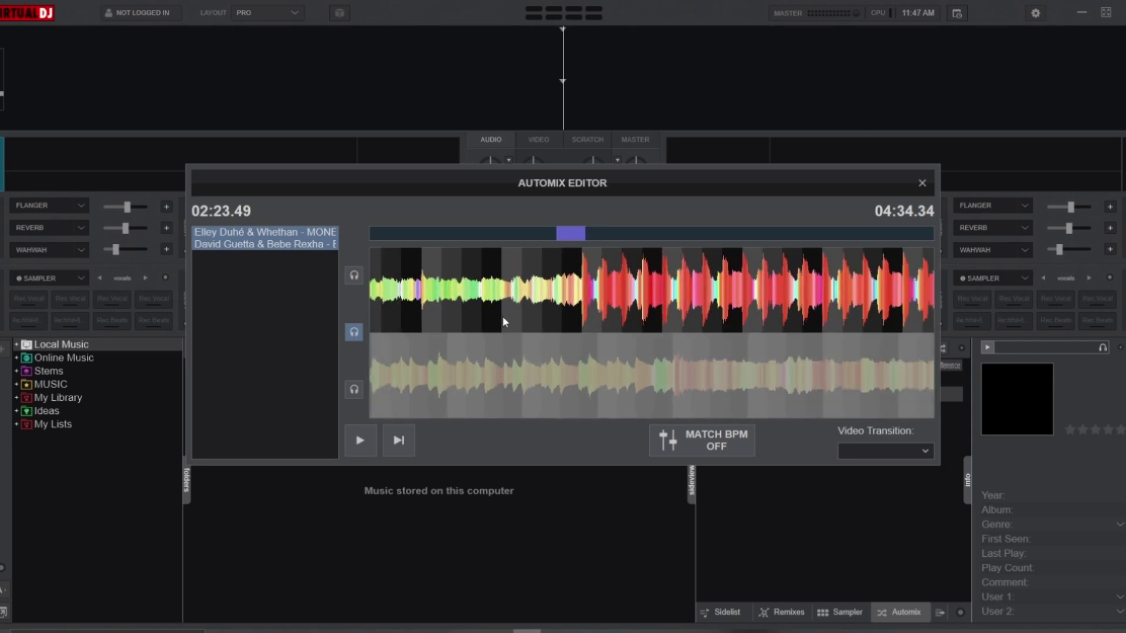
# Align Blue's beats under the first track and turn on MATCH BPM
pyautogui.moveTo(455, 372); pyautogui.dragTo(512, 390)
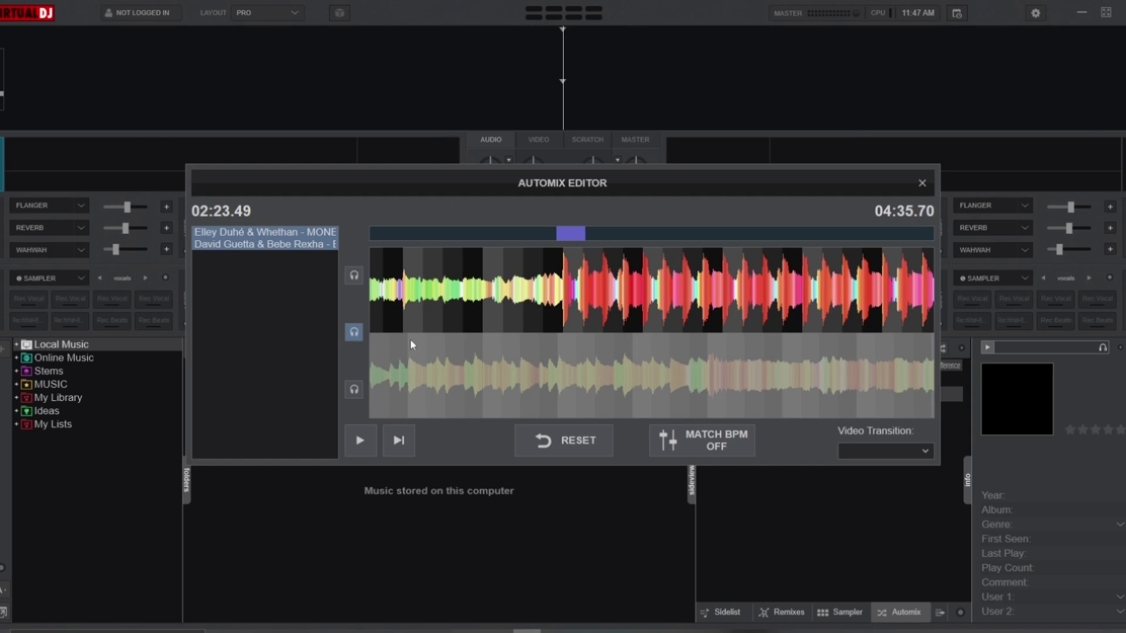
pyautogui.moveTo(470, 371); pyautogui.dragTo(466, 377)
pyautogui.click(684, 449)
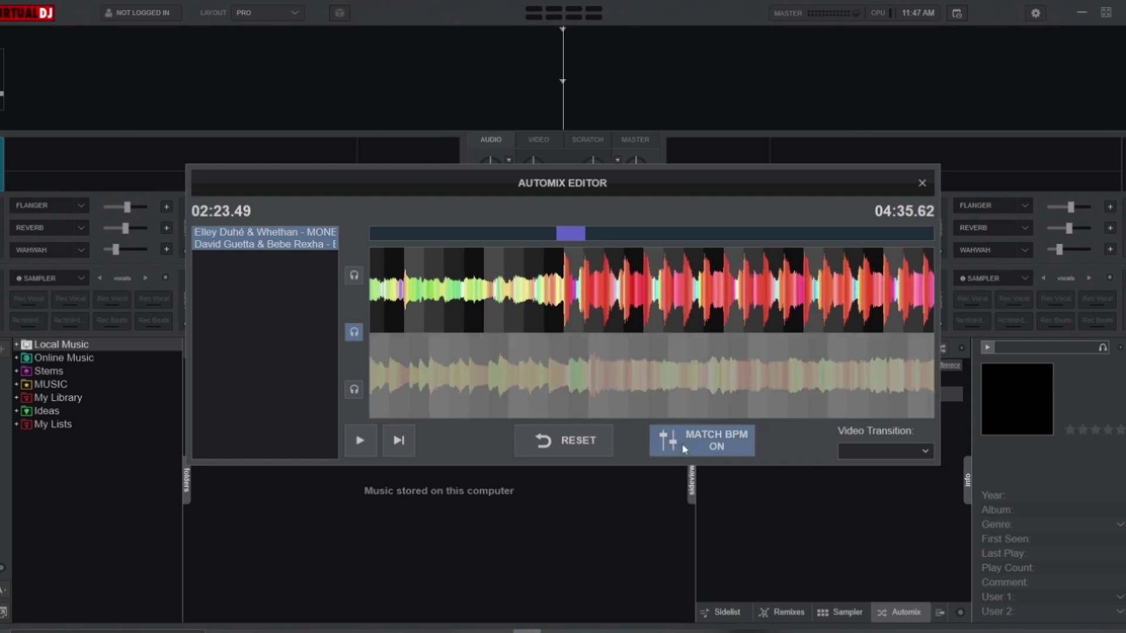
# Preview the mix and drag Blue's waveform left so it enters earlier, cutting the total to 04:14.28
pyautogui.moveTo(664, 374); pyautogui.dragTo(651, 364)
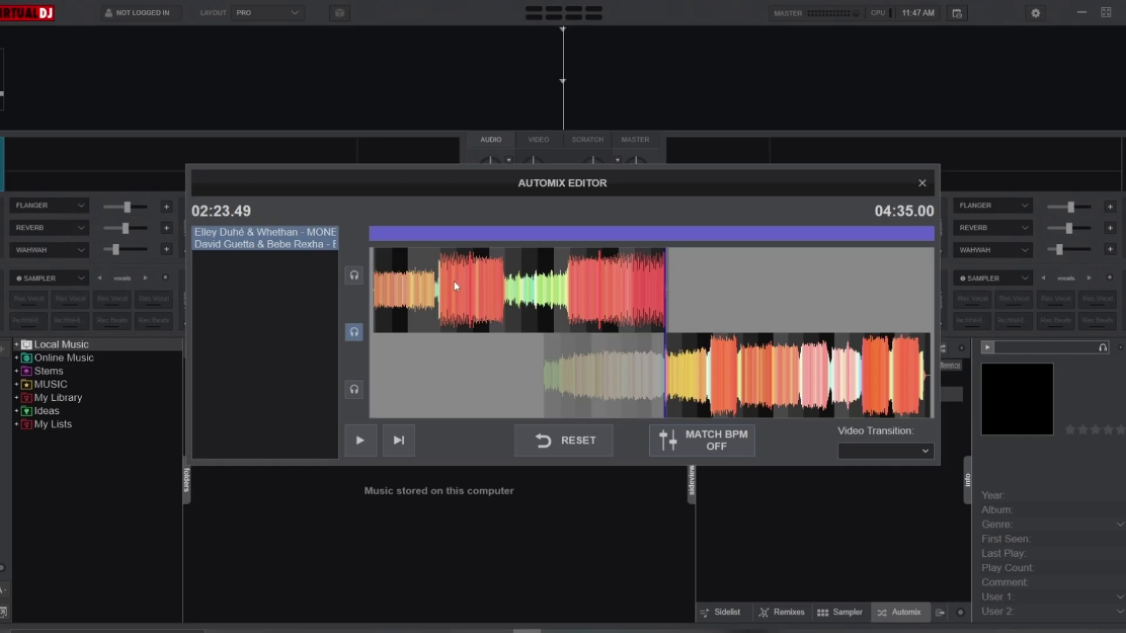
pyautogui.click(502, 303)
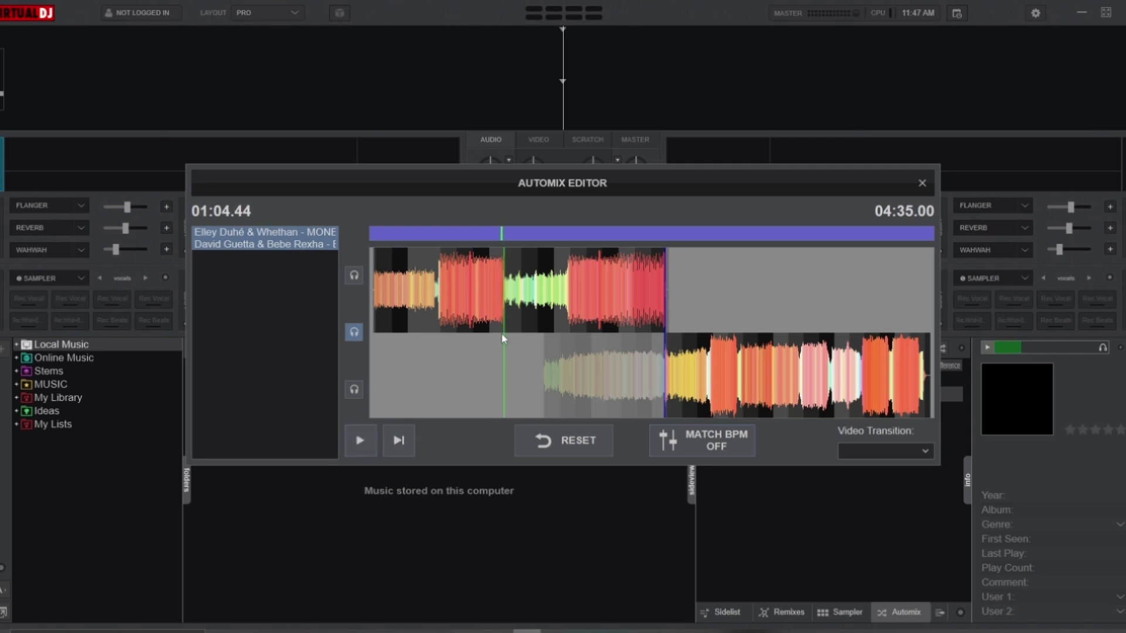
pyautogui.scroll(3, 502, 338)
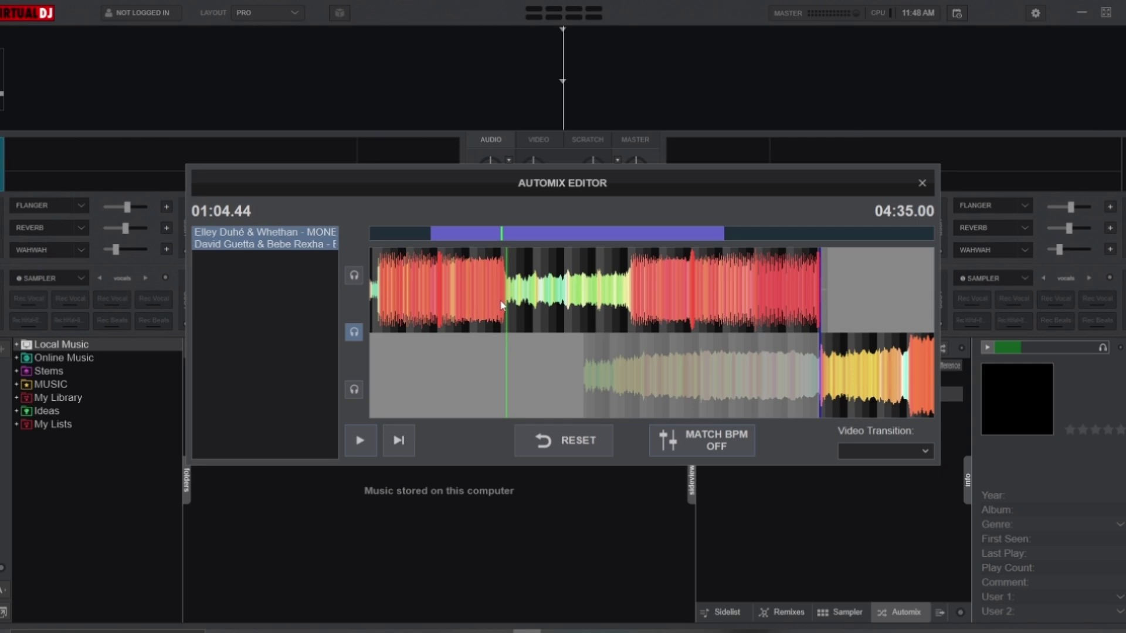
pyautogui.moveTo(658, 369); pyautogui.dragTo(572, 359)
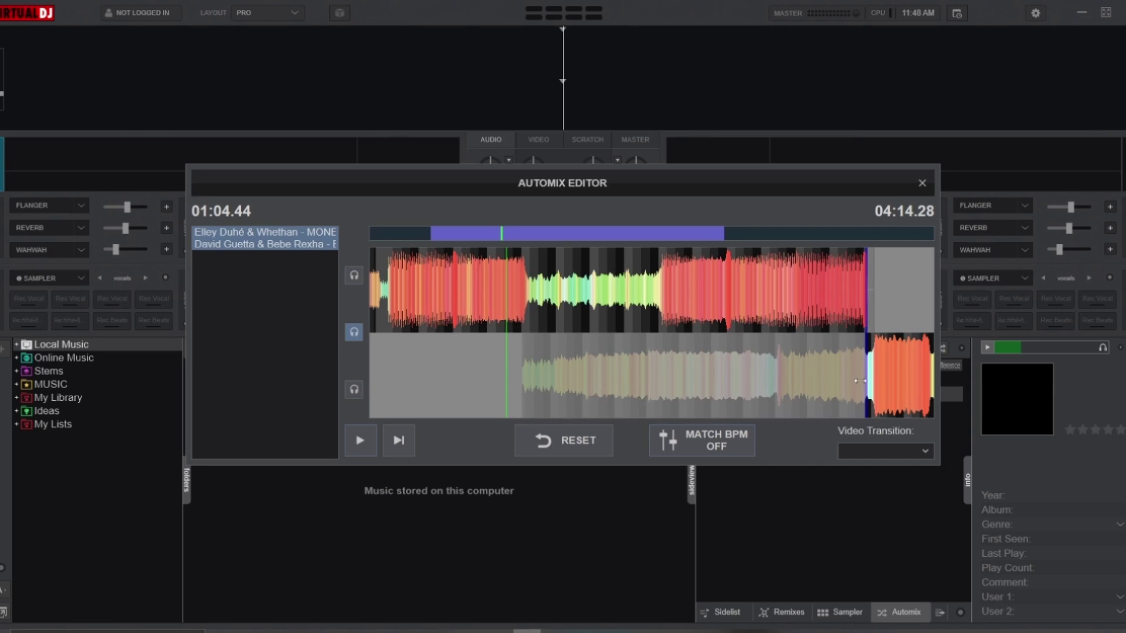
# Mark a blend region across Blue's intro and pull its right edge left in two passes
pyautogui.moveTo(865, 381); pyautogui.dragTo(468, 291)
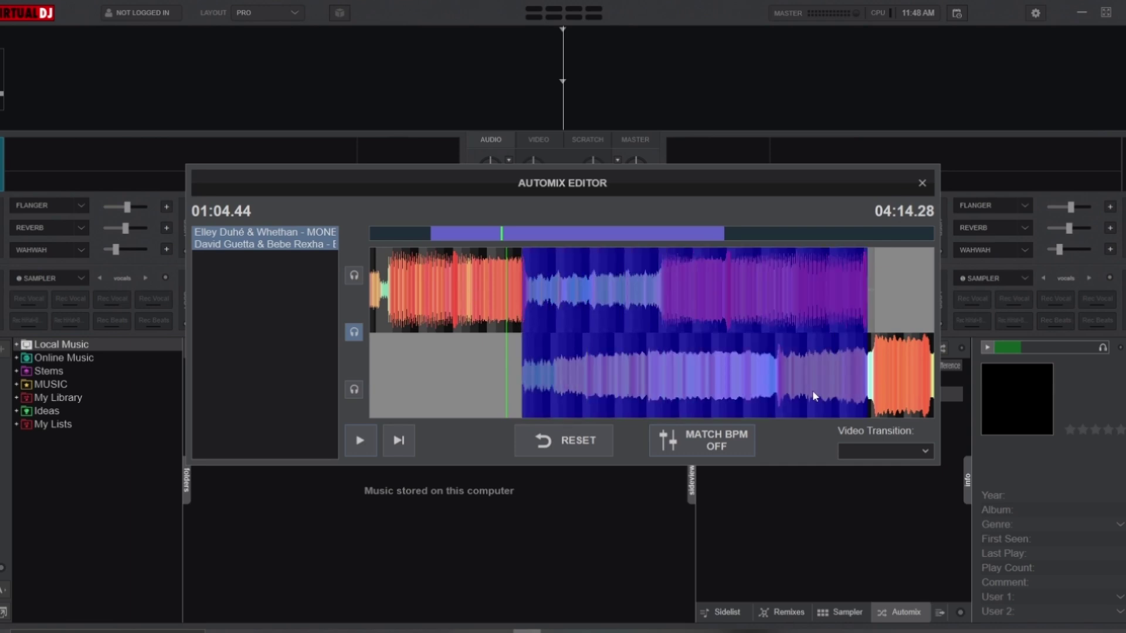
pyautogui.moveTo(870, 346); pyautogui.dragTo(614, 334)
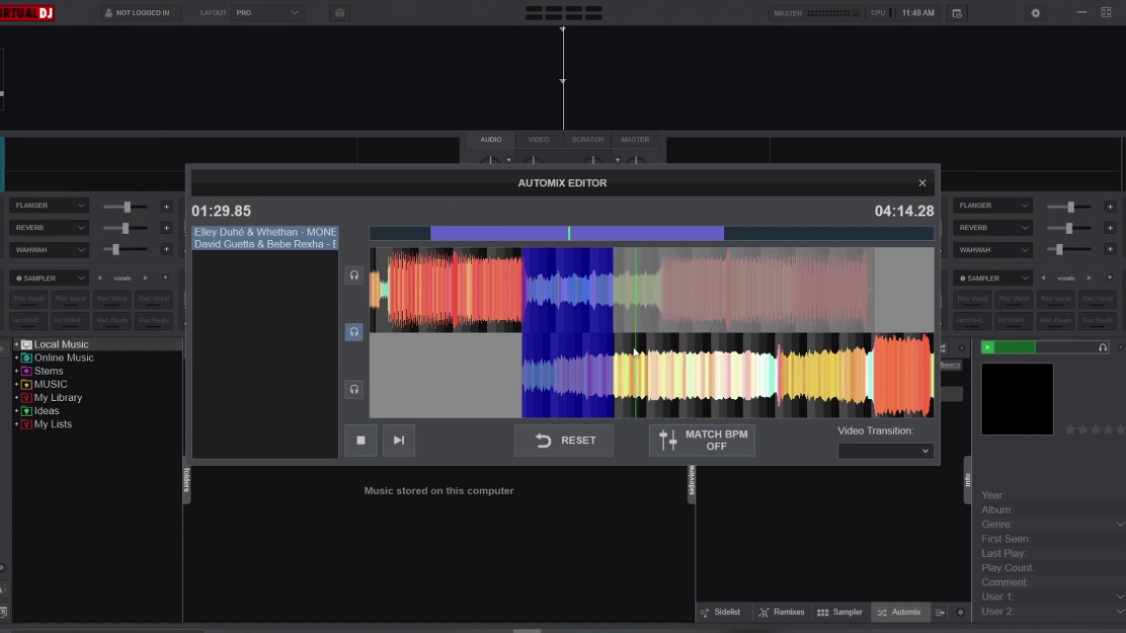
pyautogui.click(543, 343)
pyautogui.moveTo(613, 335); pyautogui.dragTo(594, 335)
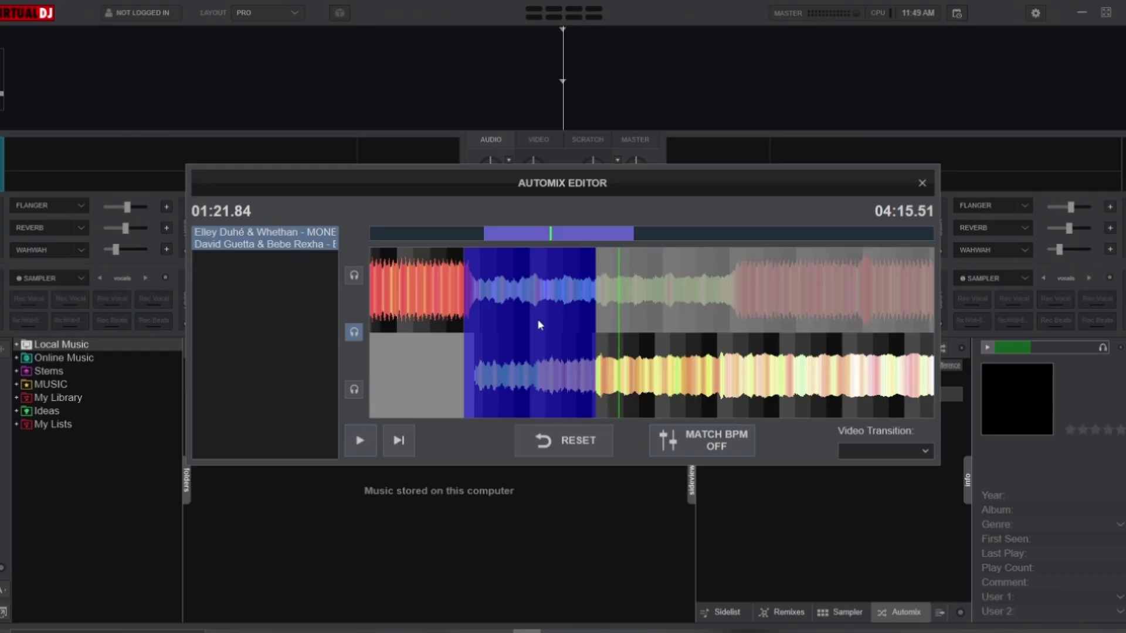
# Turn on MATCH BPM for the blend and preview the transition
pyautogui.scroll(4, 540, 325)
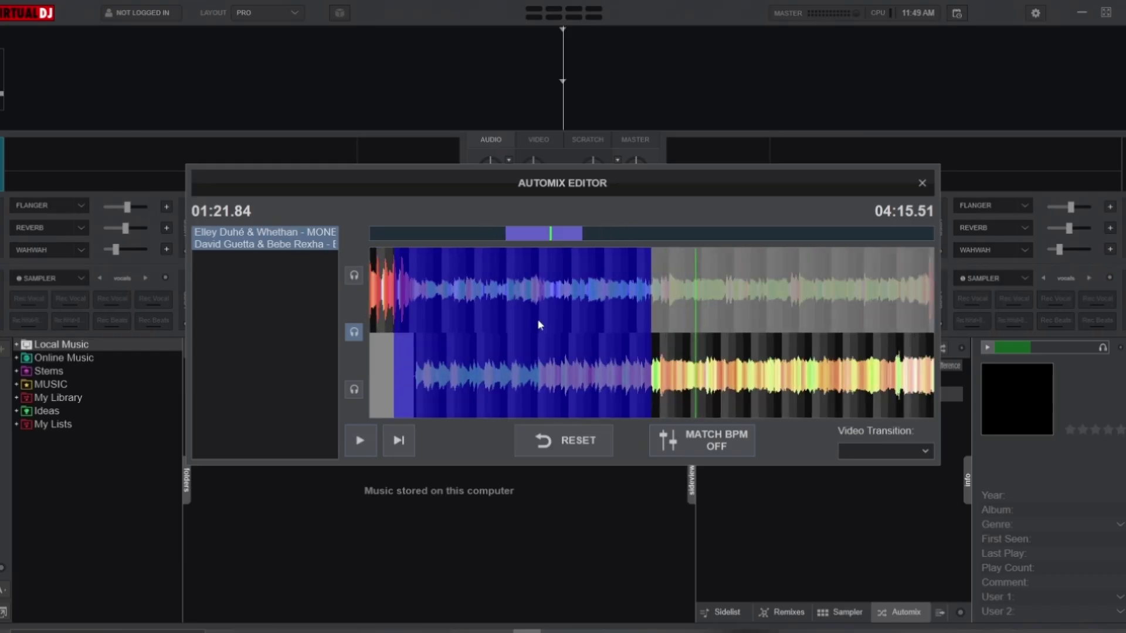
pyautogui.click(714, 440)
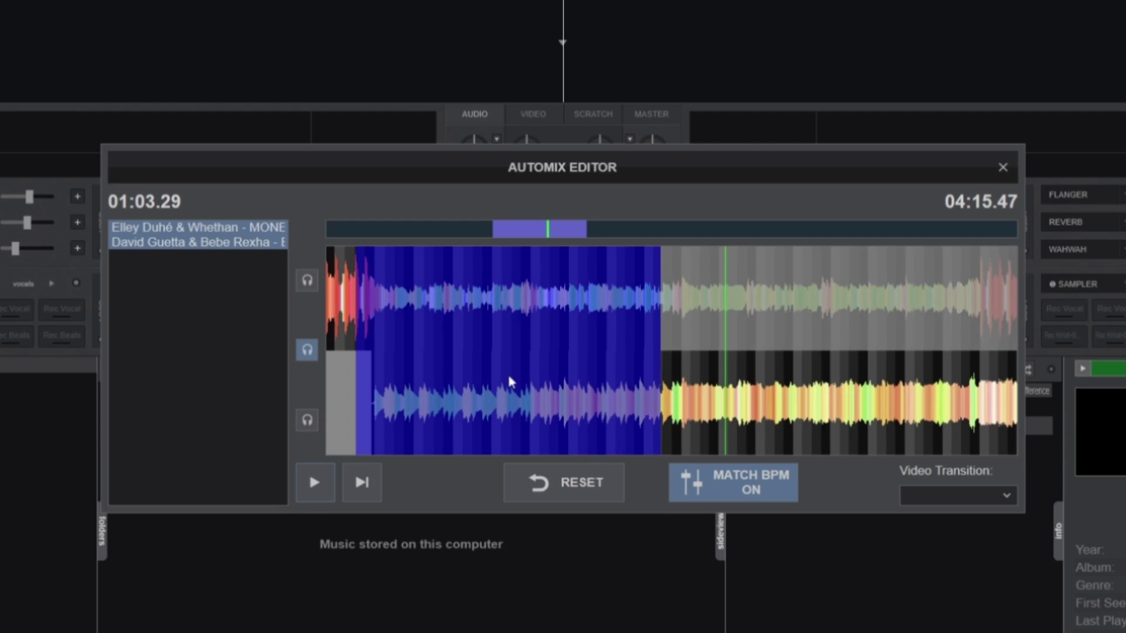
pyautogui.scroll(-2, 510, 382)
pyautogui.click(354, 361)
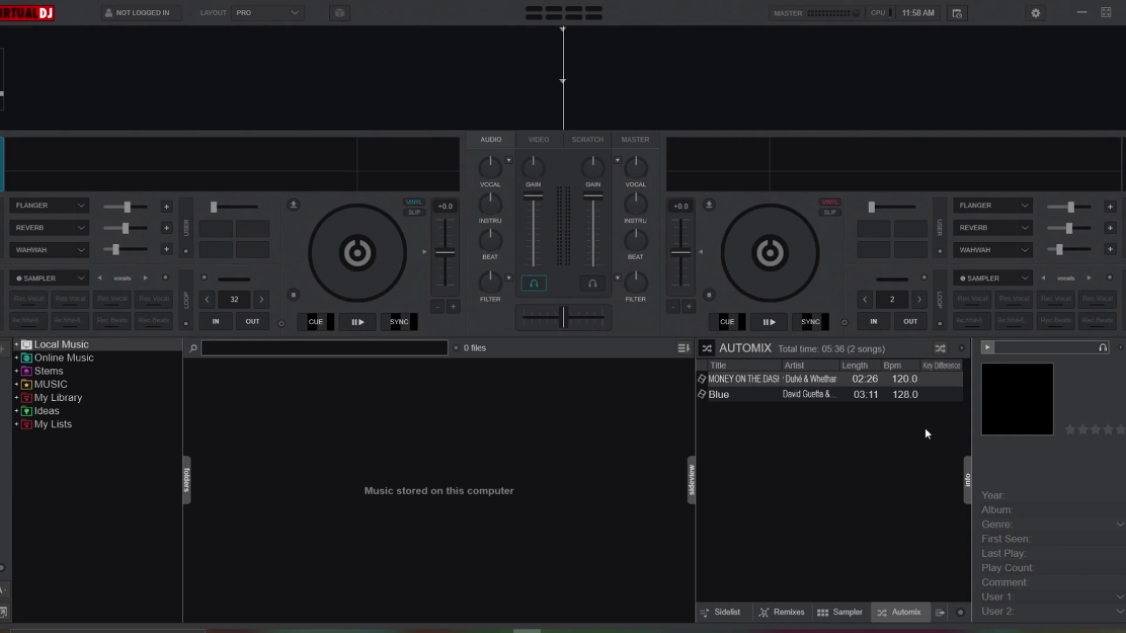
# Dismiss the Automix options menu and start Automix playing the two-song list
pyautogui.click(961, 348)
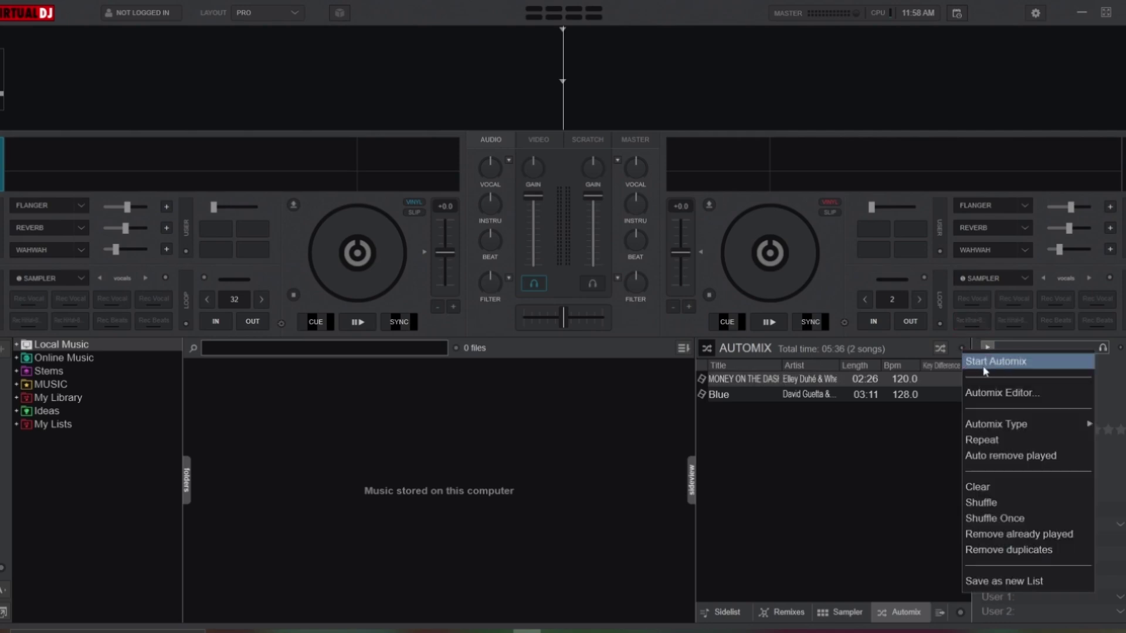
pyautogui.click(971, 362)
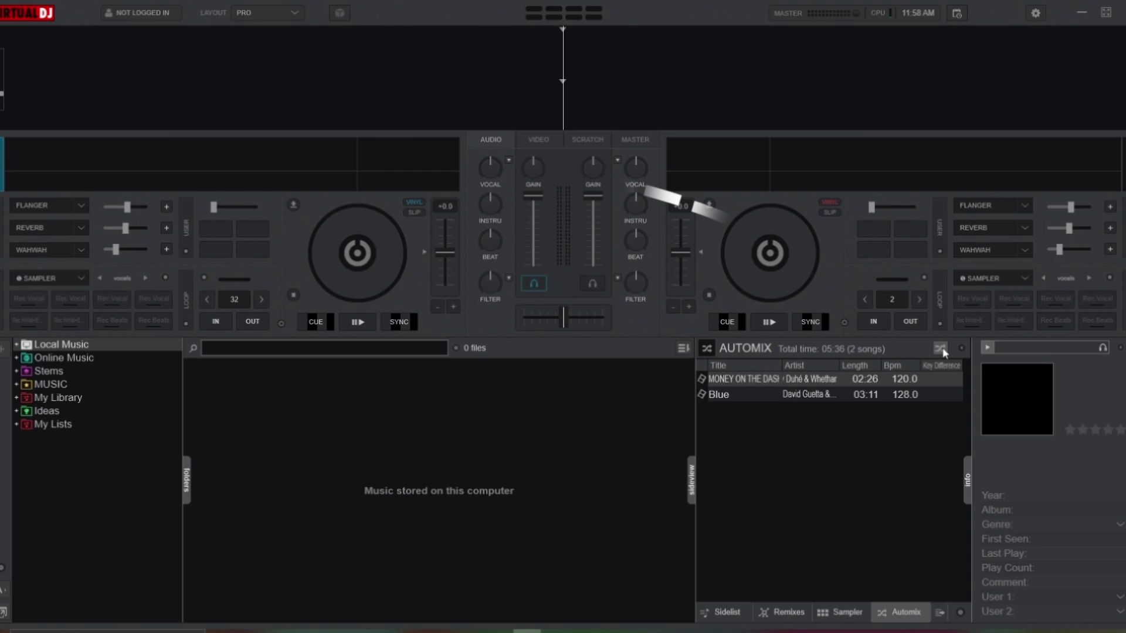
pyautogui.click(941, 349)
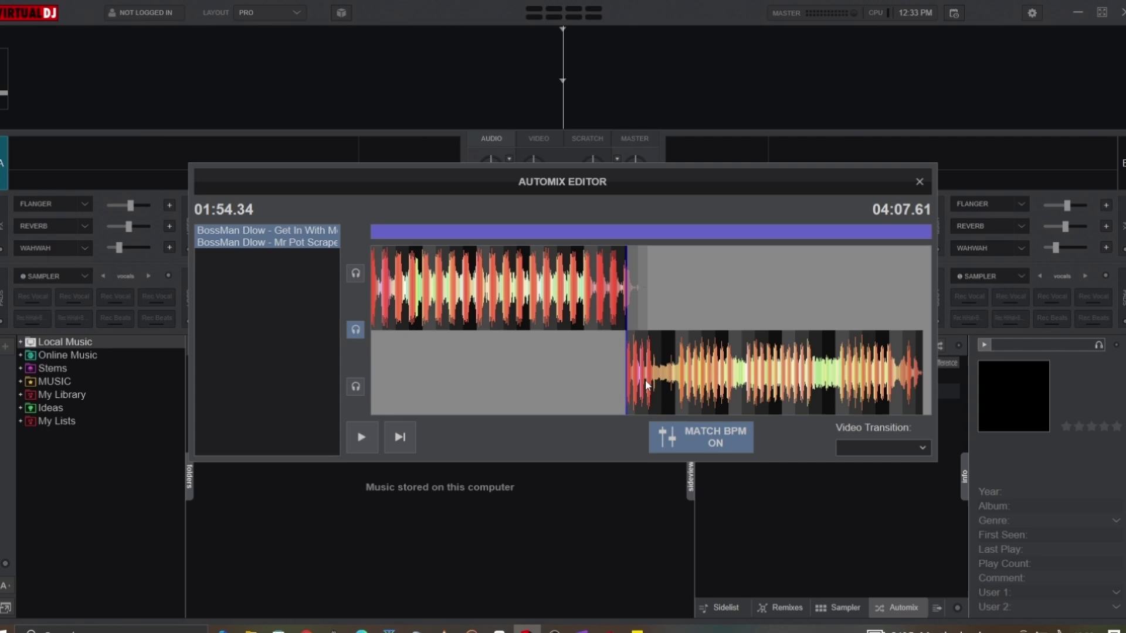
# Preview around the transition, then reposition the second BossMan Dlow track so the mix totals 03:29.13
pyautogui.click(513, 360)
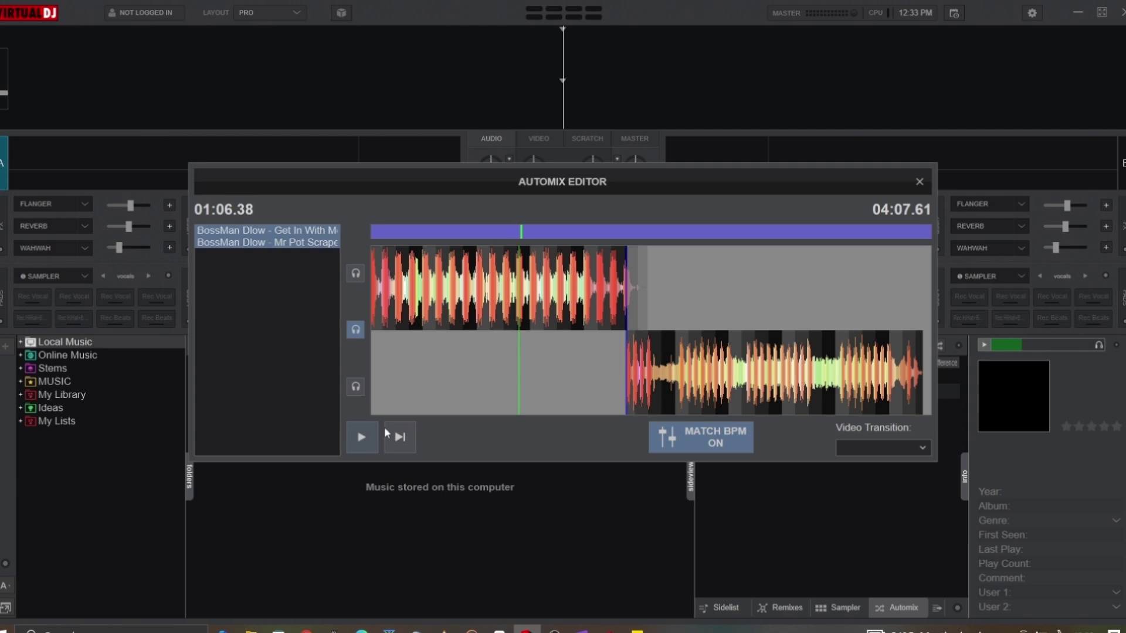
pyautogui.moveTo(518, 363); pyautogui.dragTo(531, 363)
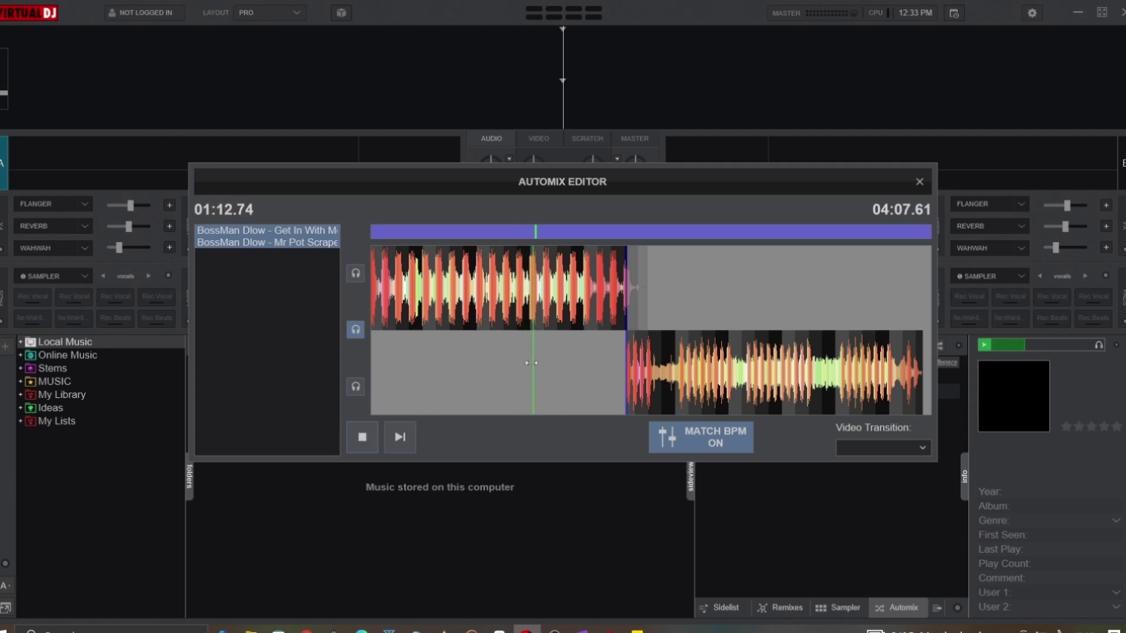
pyautogui.click(531, 363)
pyautogui.click(526, 365)
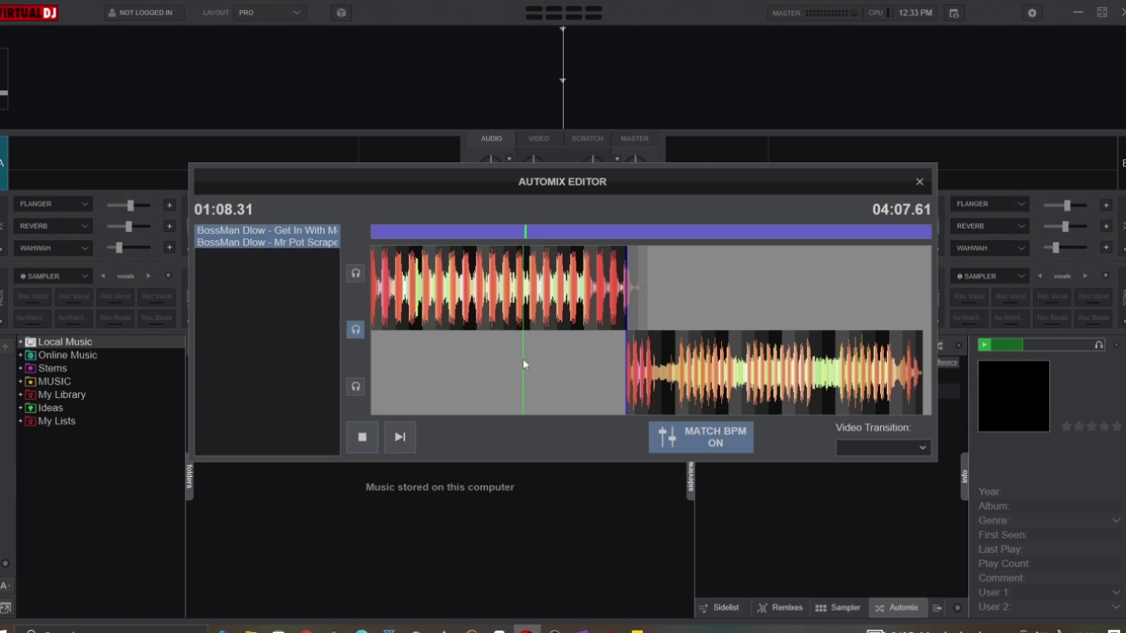
pyautogui.click(362, 441)
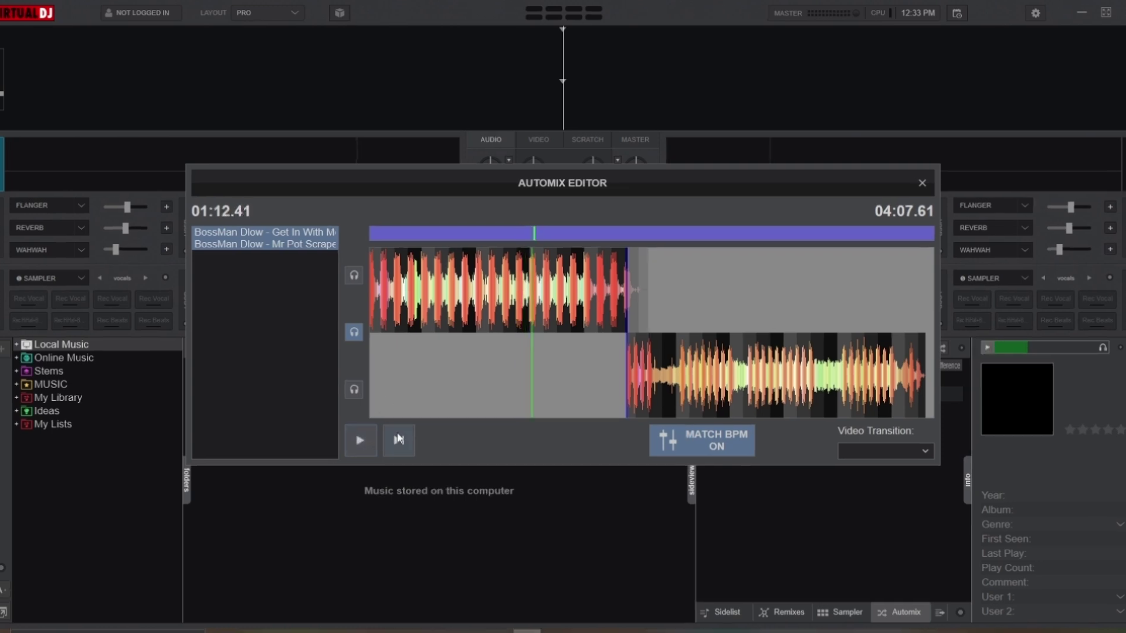
pyautogui.moveTo(666, 387); pyautogui.dragTo(572, 364)
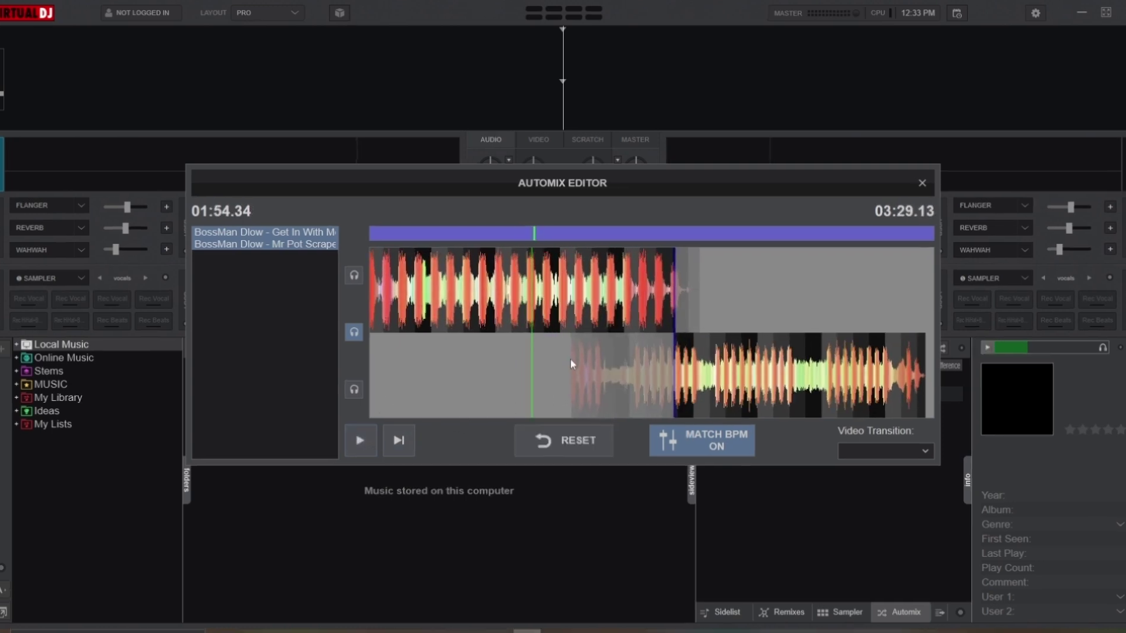
pyautogui.click(555, 344)
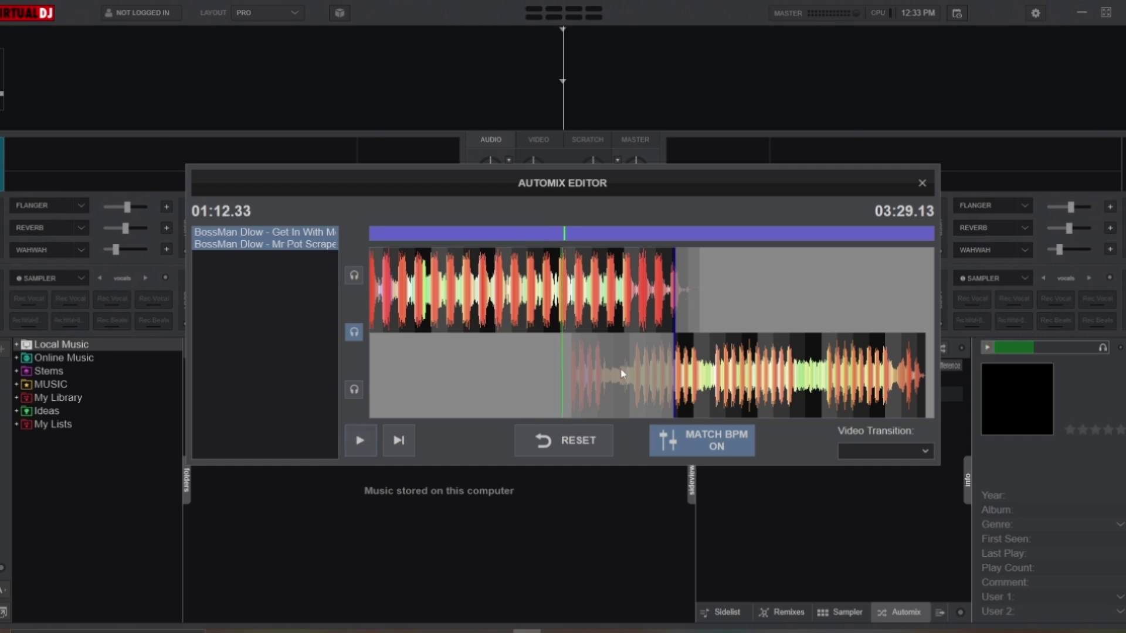
# Tighten the blue crossfade region between the BossMan Dlow tracks by dragging its edges inward
pyautogui.scroll(2, 622, 374)
pyautogui.moveTo(854, 328); pyautogui.dragTo(587, 317)
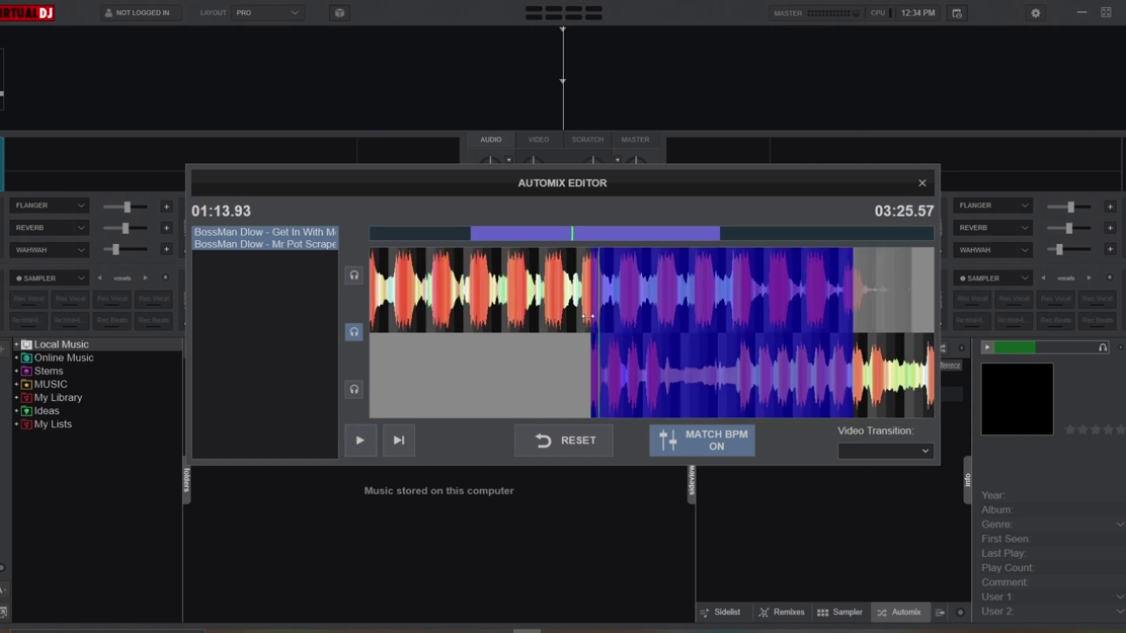
pyautogui.moveTo(850, 308); pyautogui.dragTo(598, 313)
pyautogui.scroll(4, 591, 331)
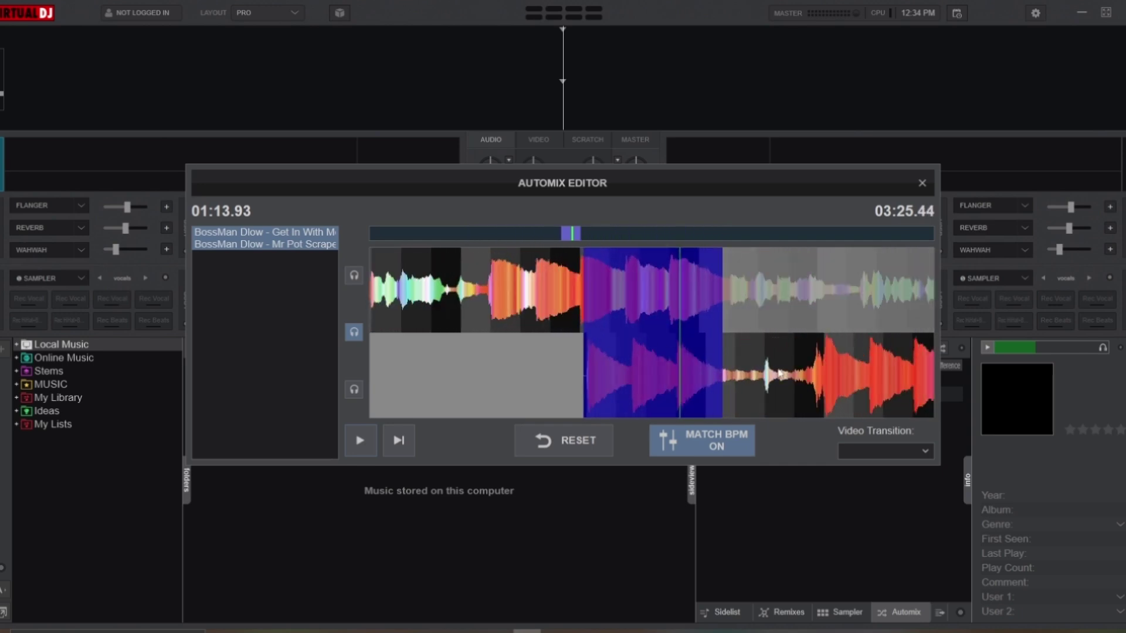
pyautogui.moveTo(779, 373); pyautogui.dragTo(772, 378)
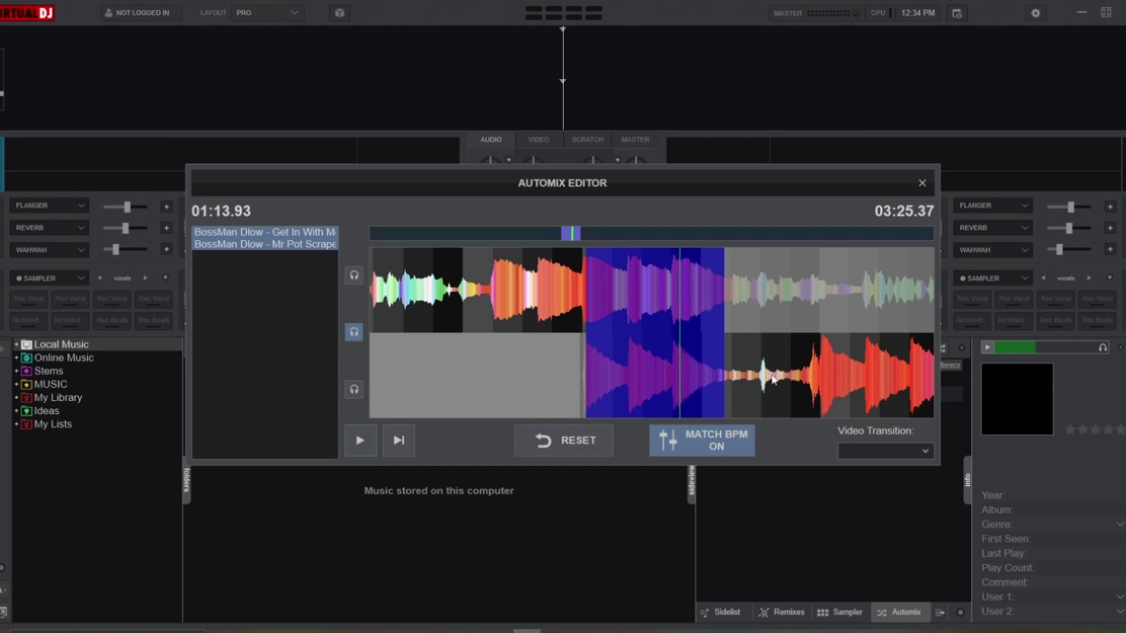
pyautogui.moveTo(588, 346); pyautogui.dragTo(581, 349)
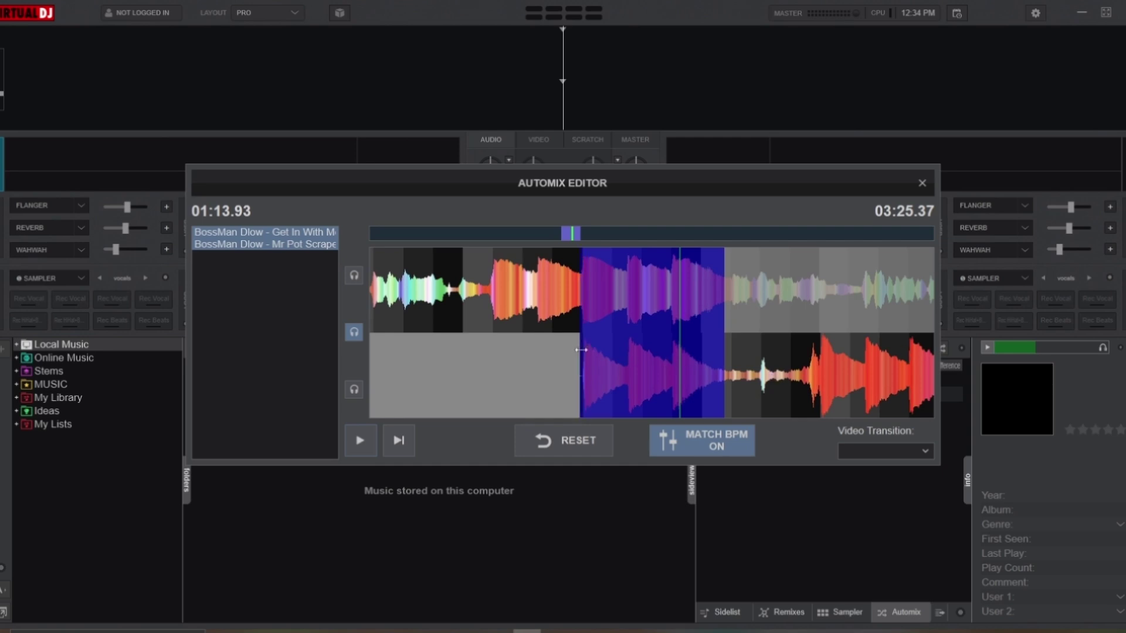
pyautogui.moveTo(721, 343); pyautogui.dragTo(610, 337)
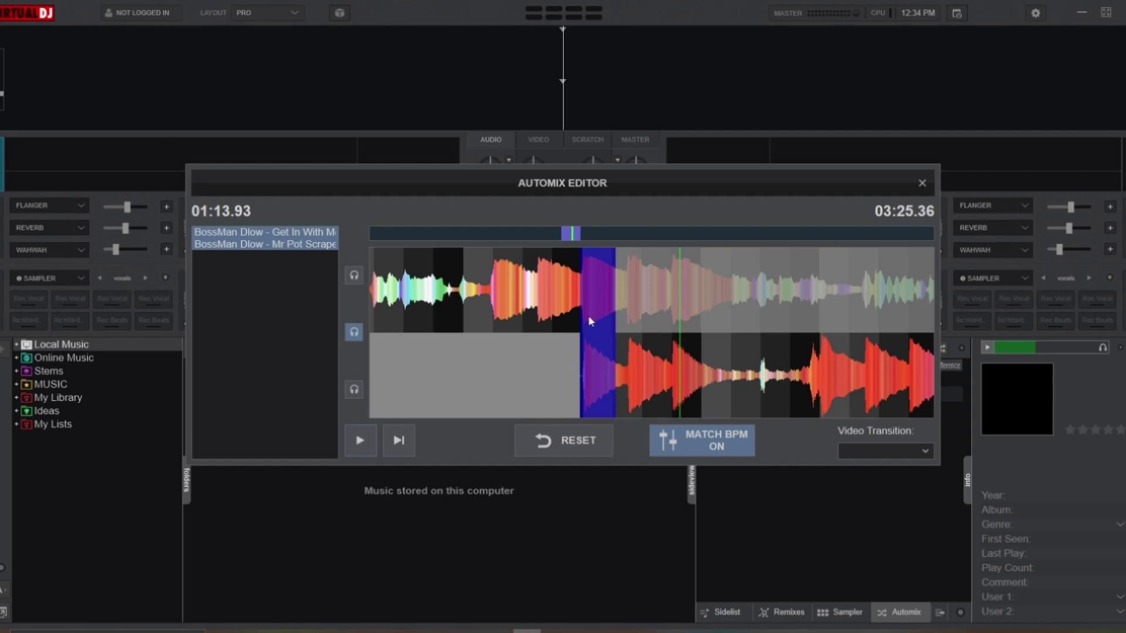
# Audition the tightened transition from several points just before the crossfade
pyautogui.scroll(3, 545, 358)
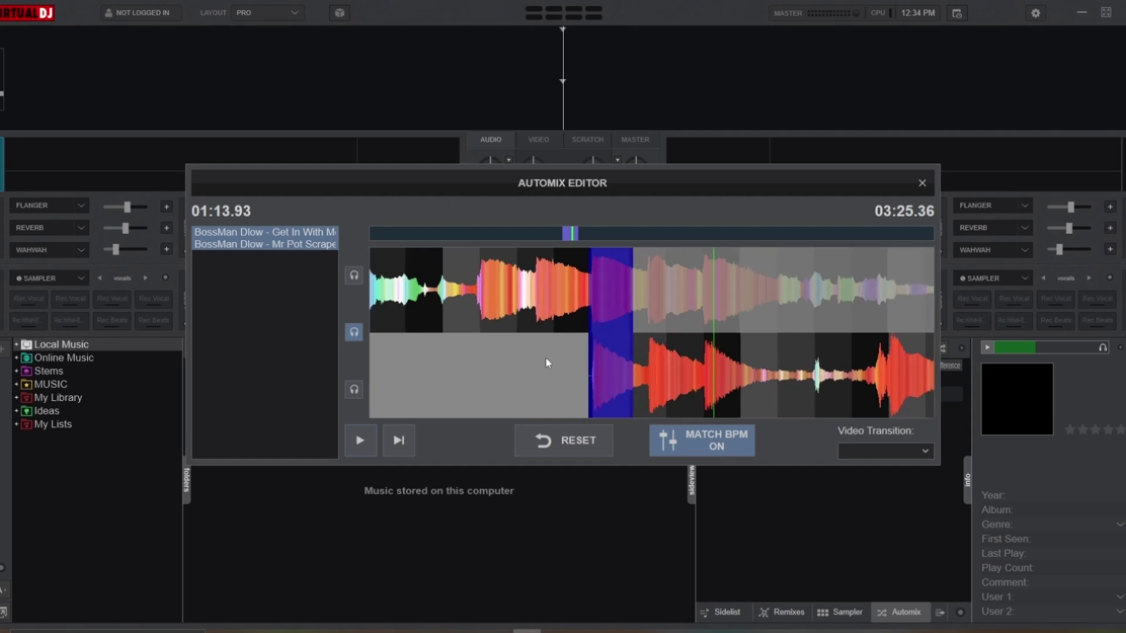
pyautogui.scroll(2, 545, 358)
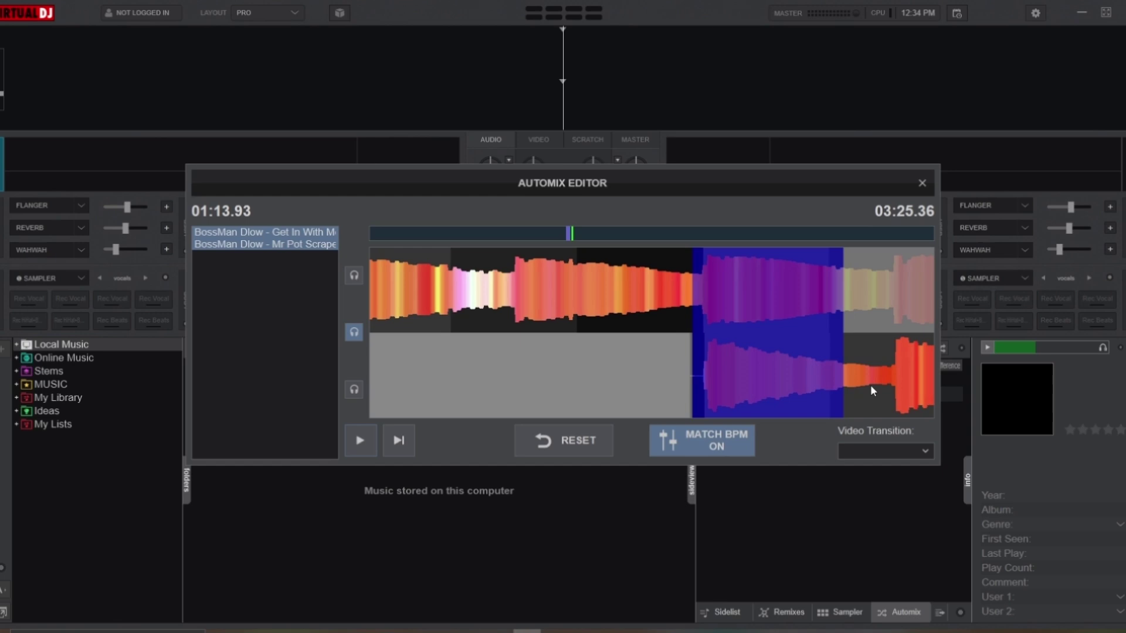
pyautogui.scroll(-3, 531, 337)
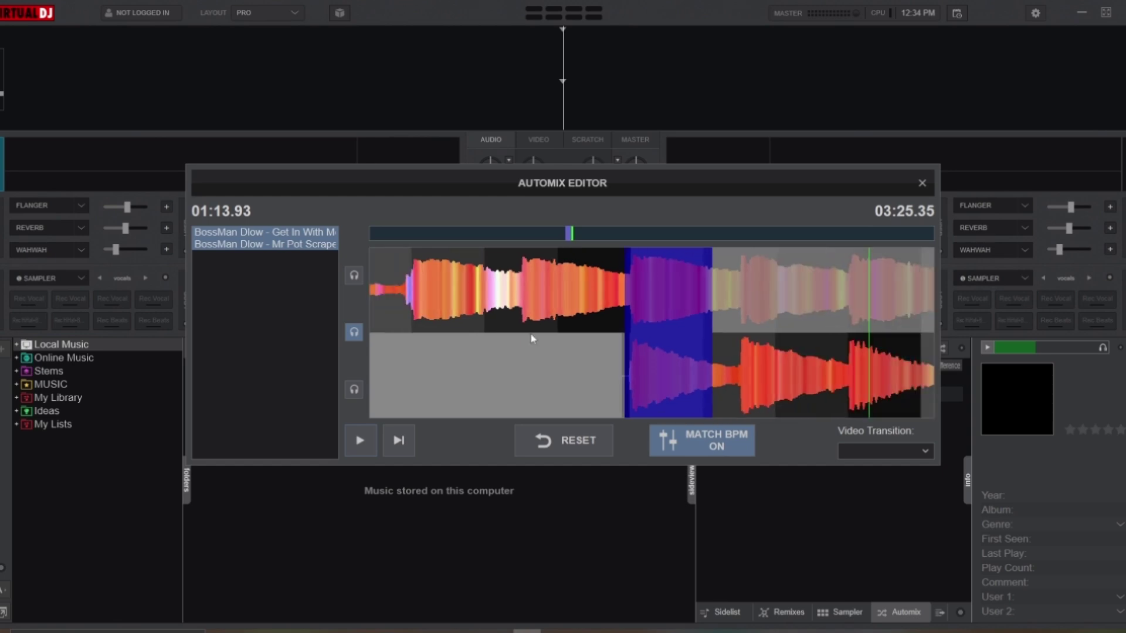
pyautogui.scroll(-3, 532, 338)
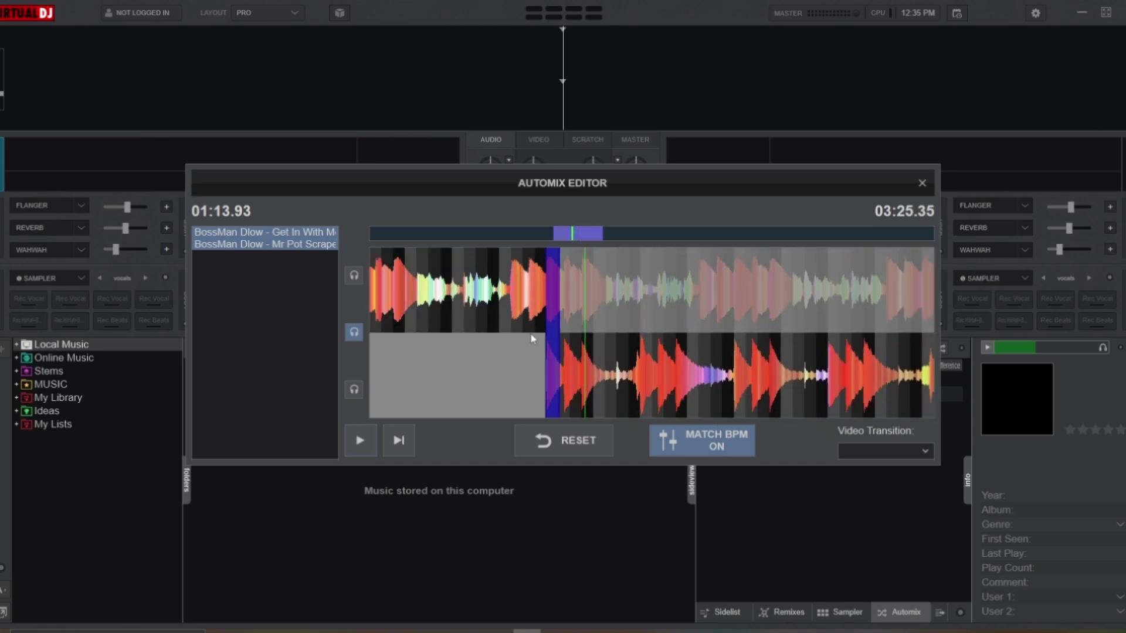
pyautogui.click(505, 339)
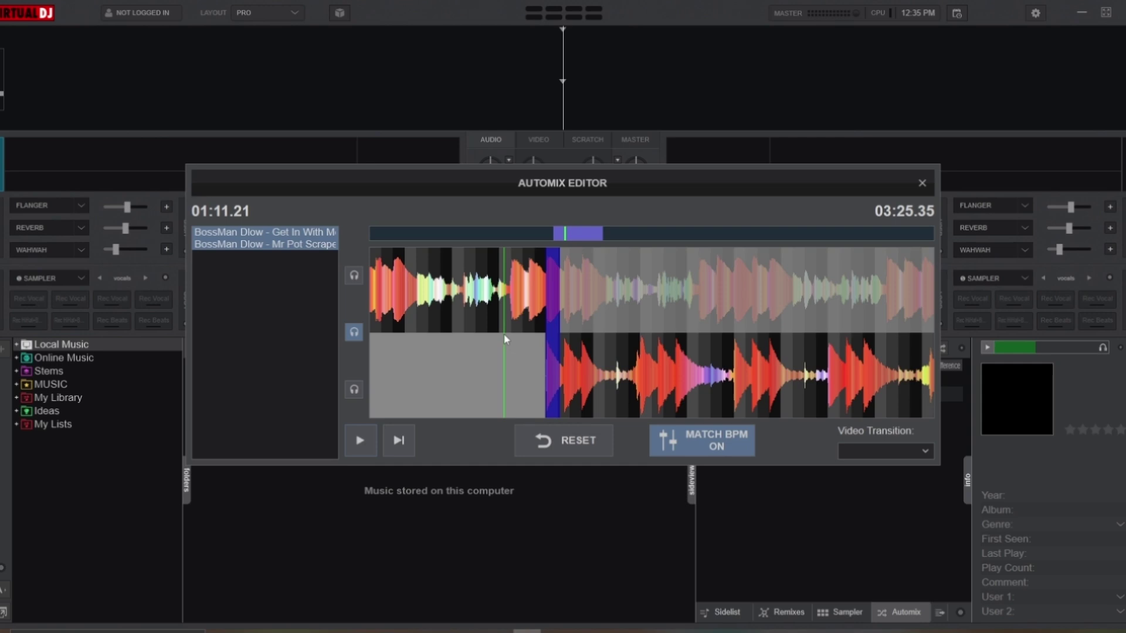
pyautogui.click(396, 335)
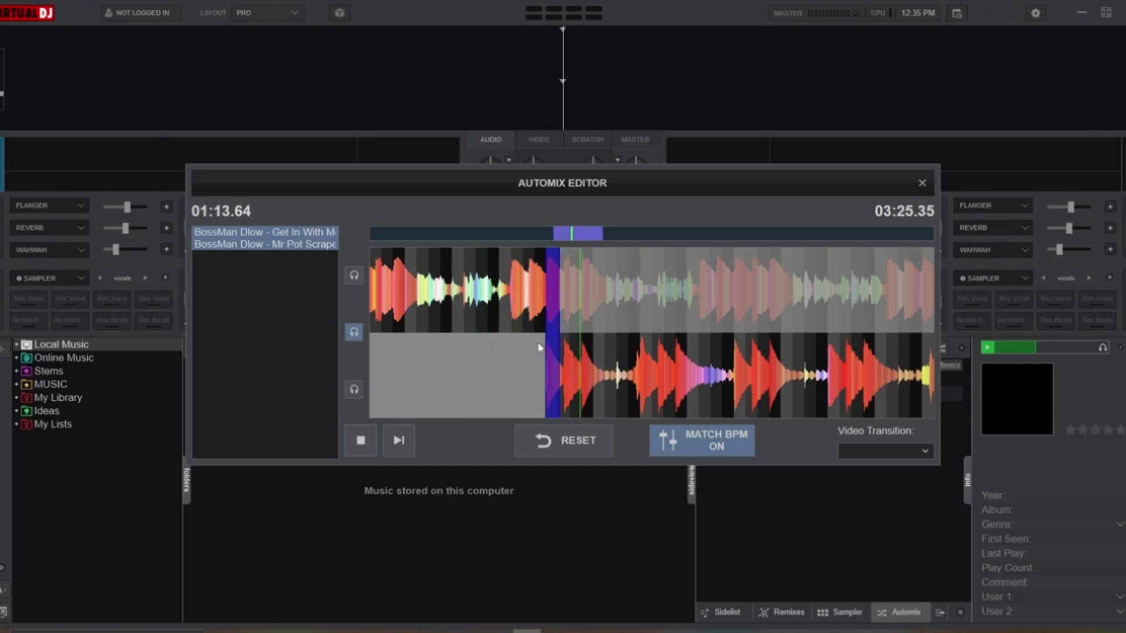
pyautogui.scroll(-2, 510, 352)
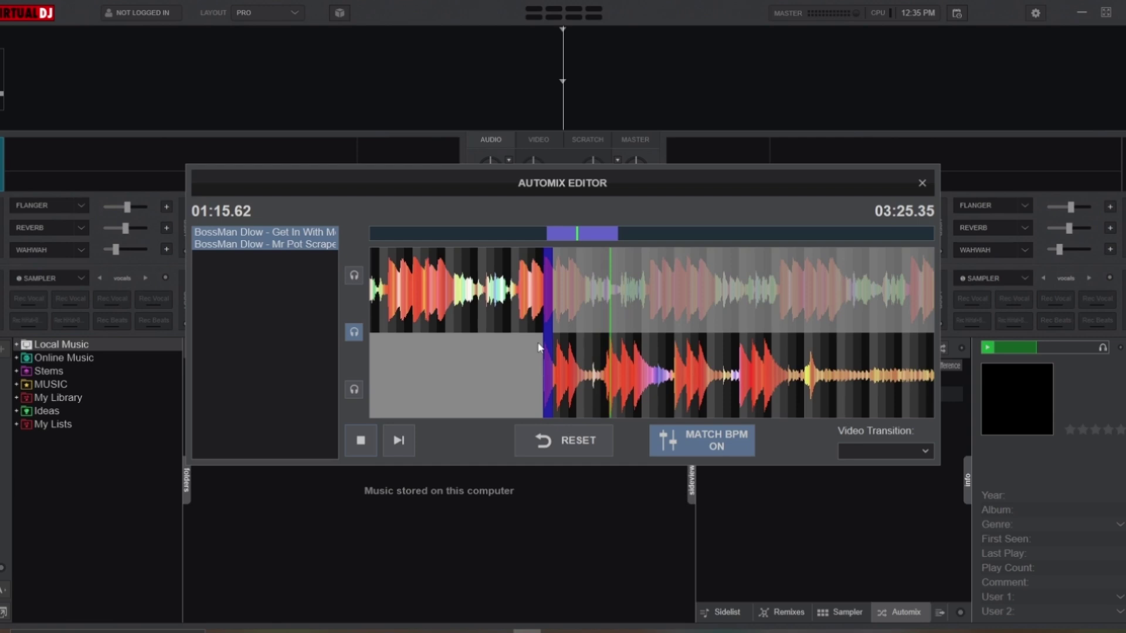
pyautogui.click(456, 354)
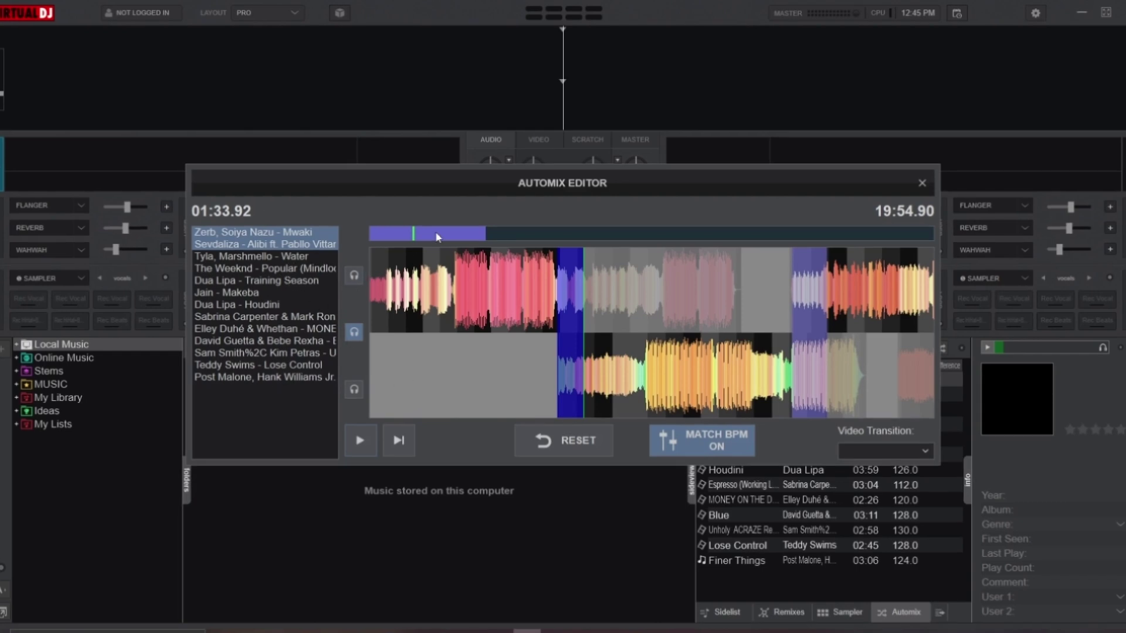
# Drag the overview bar across to review the playlist's remaining transitions
pyautogui.moveTo(435, 231); pyautogui.dragTo(822, 282)
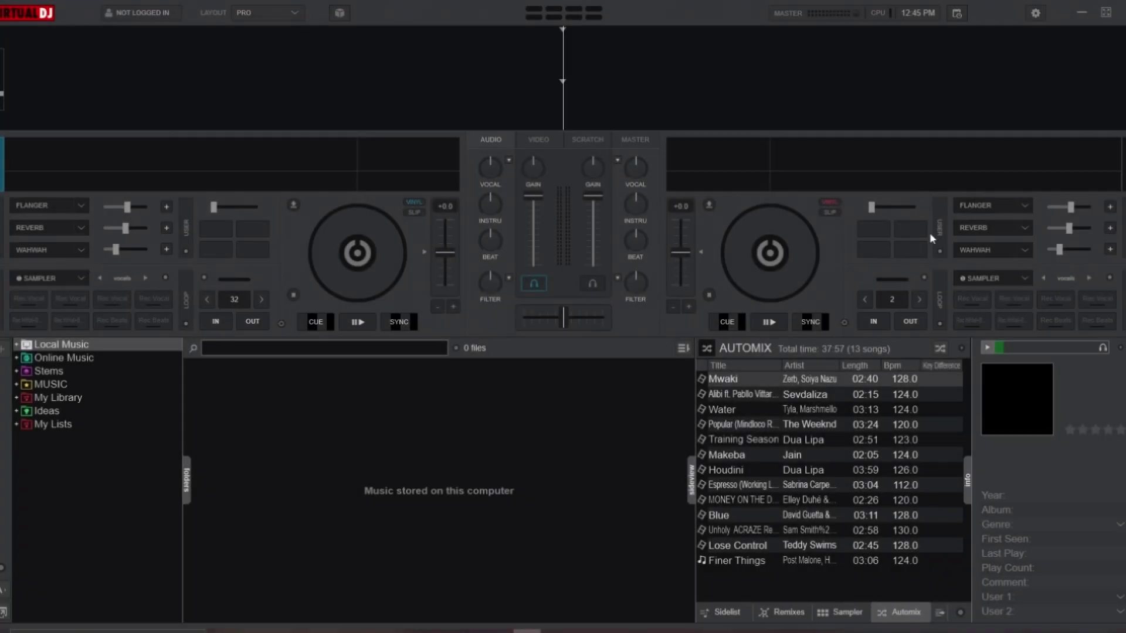
# Save the 13-song Automix queue with Save List under the name 'the Playlist'
pyautogui.click(960, 350)
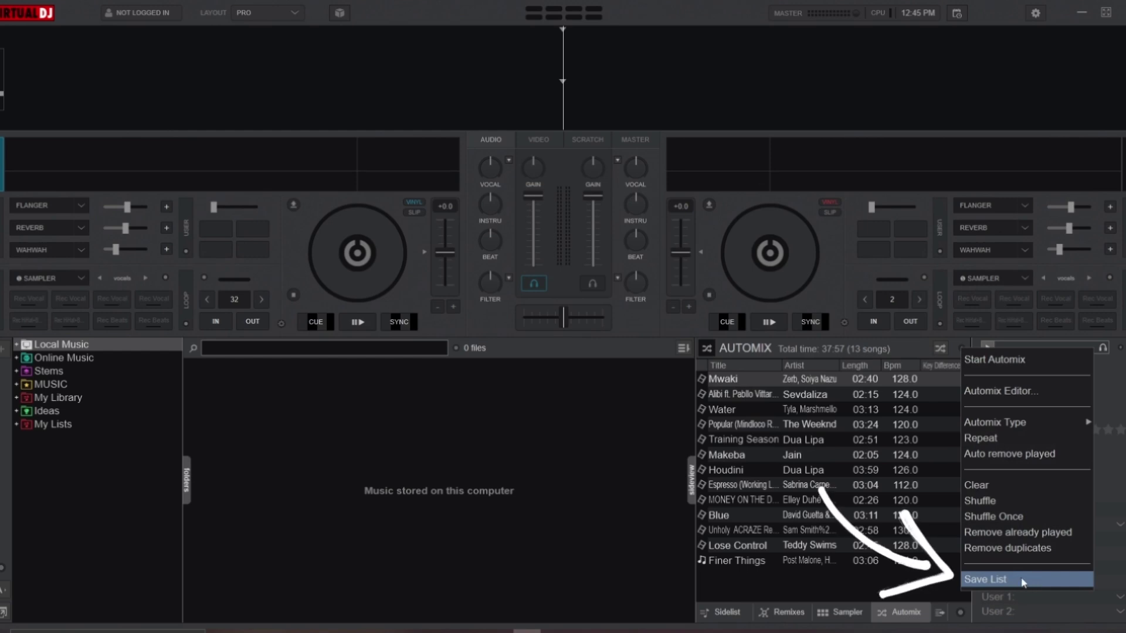
pyautogui.click(1023, 582)
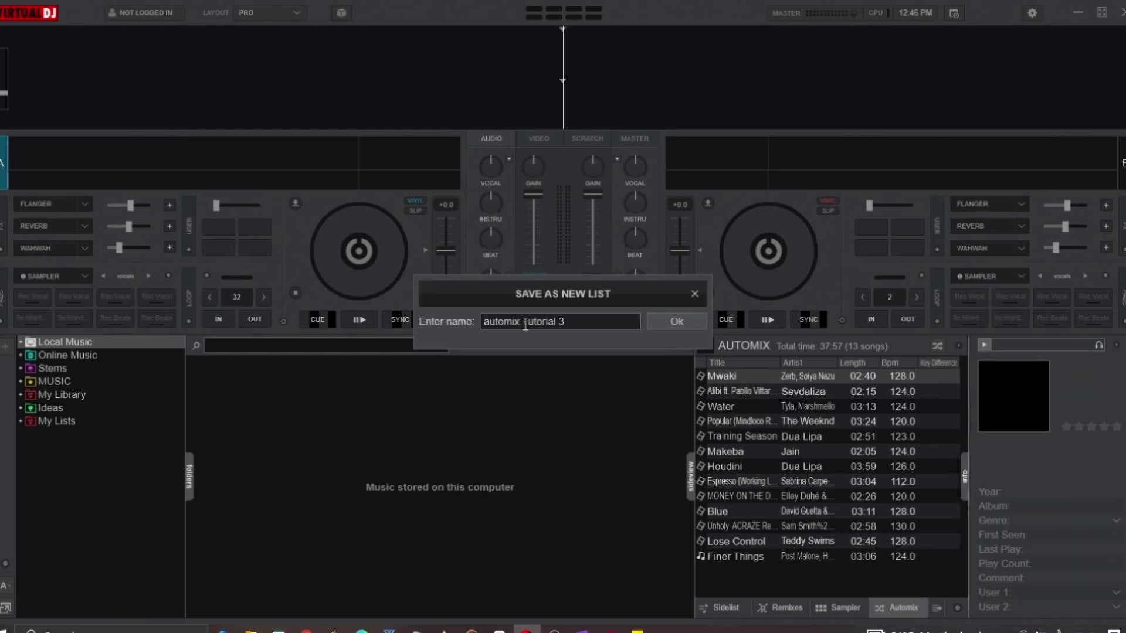
pyautogui.hotkey('ctrl', 'a')
pyautogui.write('the')
pyautogui.click(677, 321)
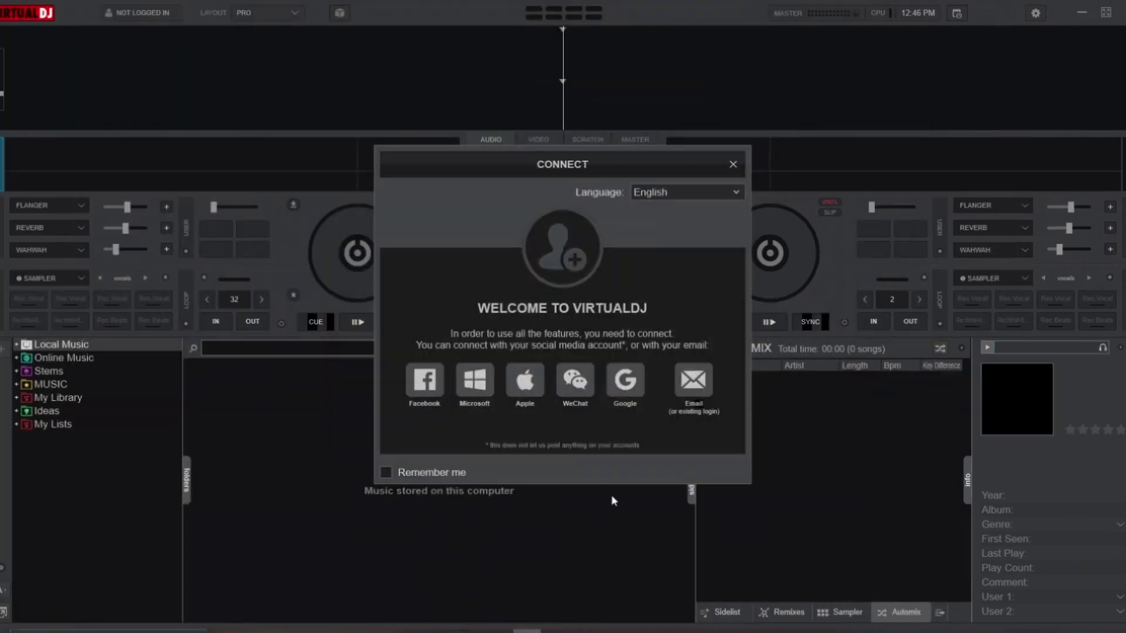
# Load 'the Playlist' from My Lists into Automix with its 13 songs
pyautogui.click(612, 499)
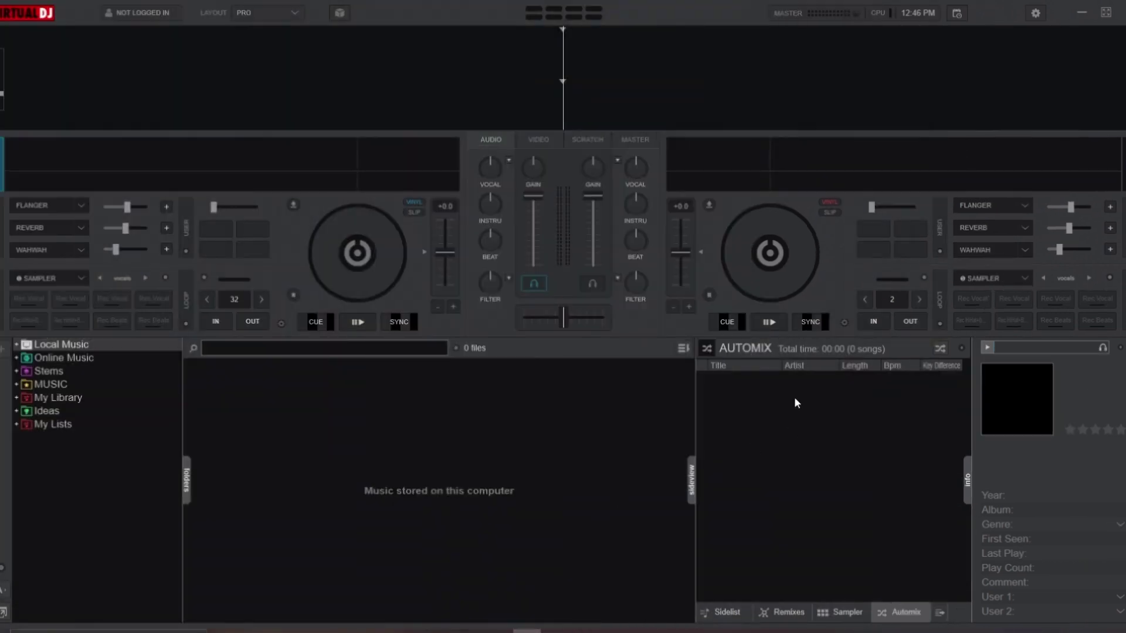
pyautogui.click(17, 424)
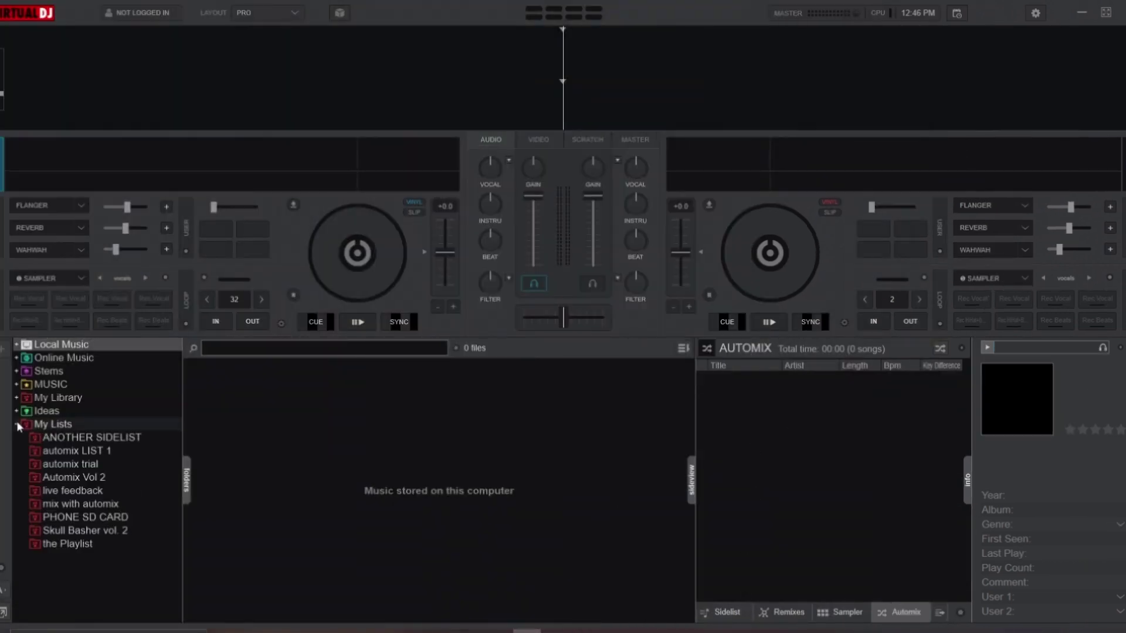
pyautogui.rightClick(73, 544)
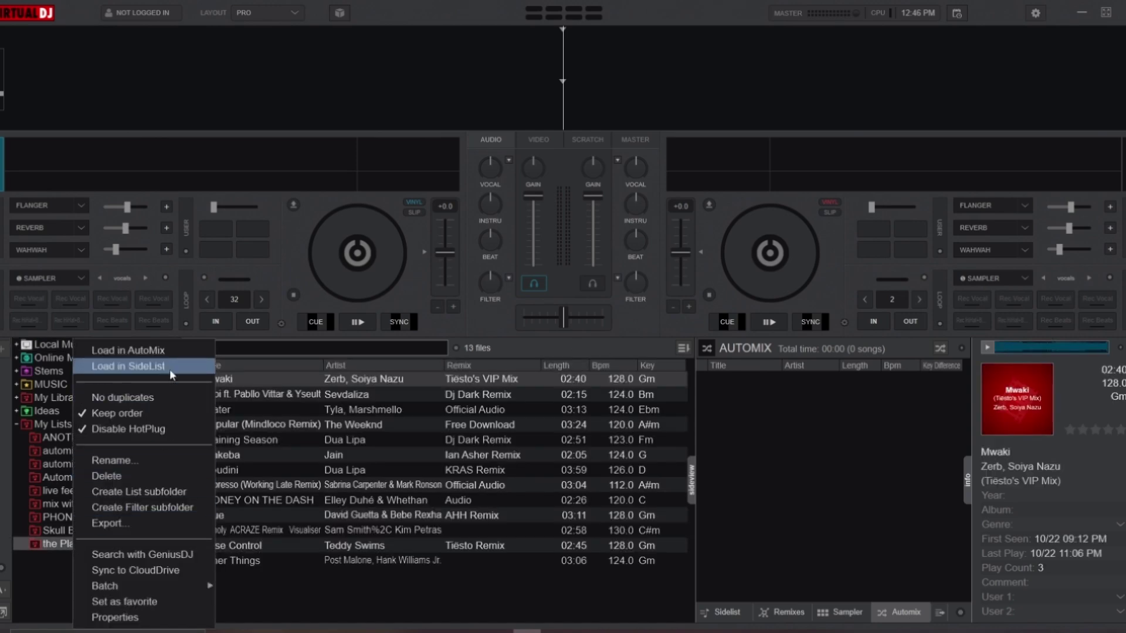
pyautogui.click(148, 354)
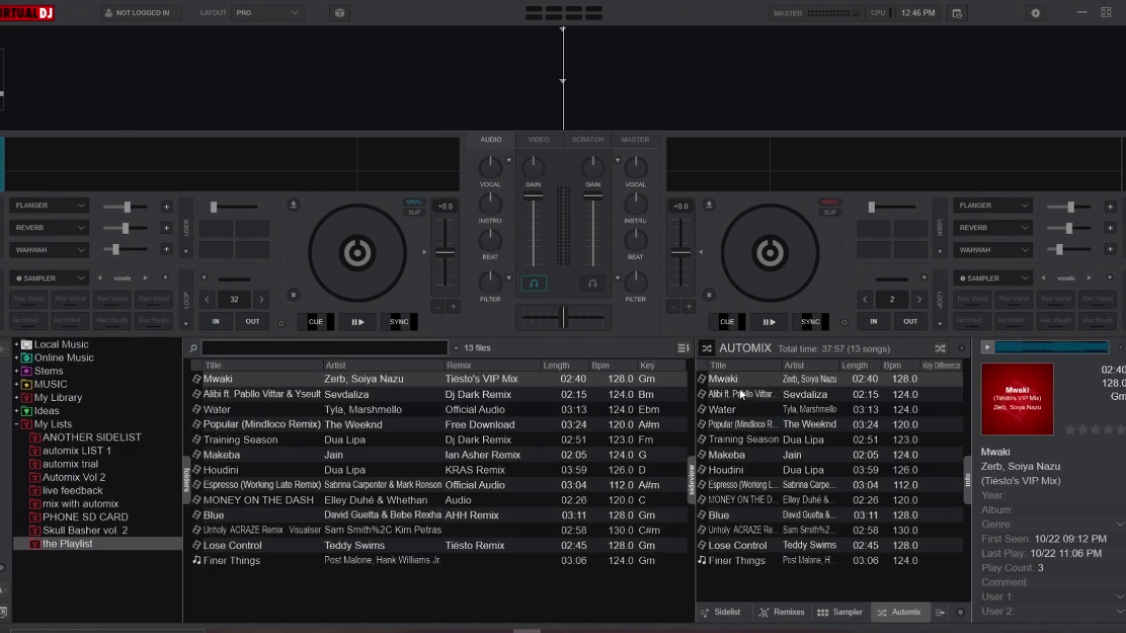
# Open the Automix Editor to check the playlist's transitions
pyautogui.click(960, 349)
pyautogui.click(979, 387)
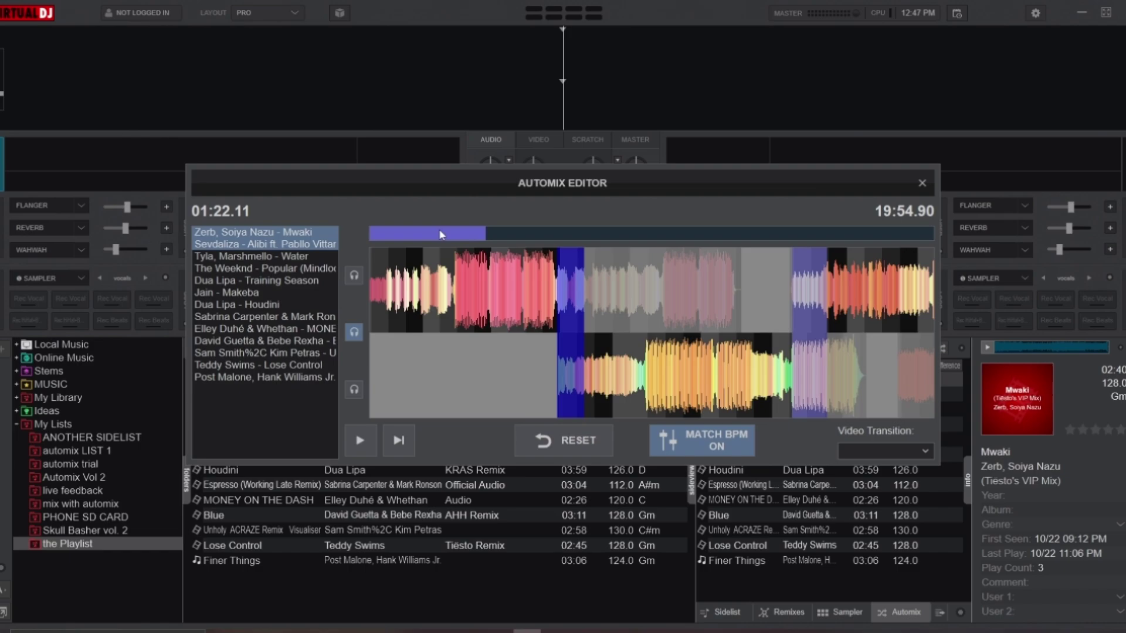
pyautogui.moveTo(441, 235); pyautogui.dragTo(670, 276)
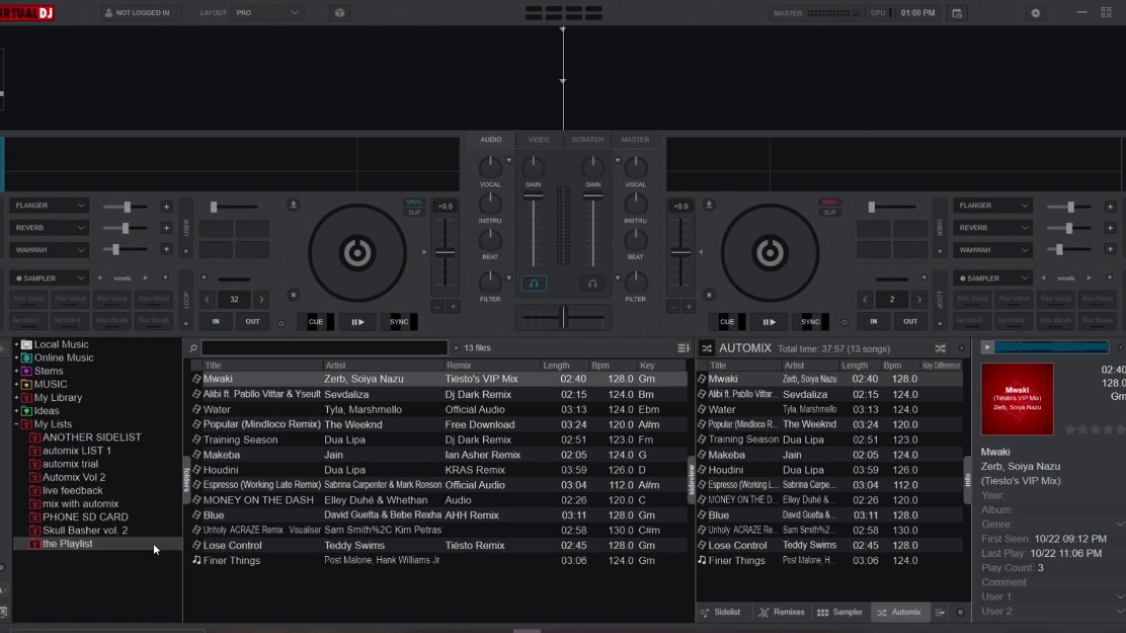
# Export 'the Playlist' as Files with All formats supported
pyautogui.rightClick(153, 543)
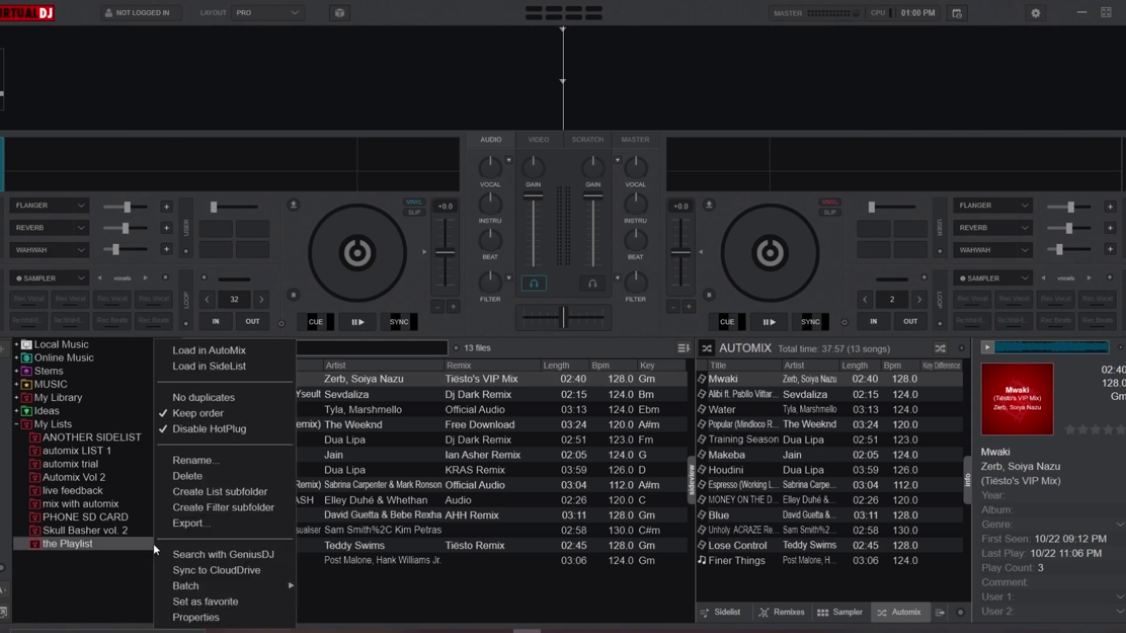
pyautogui.click(190, 523)
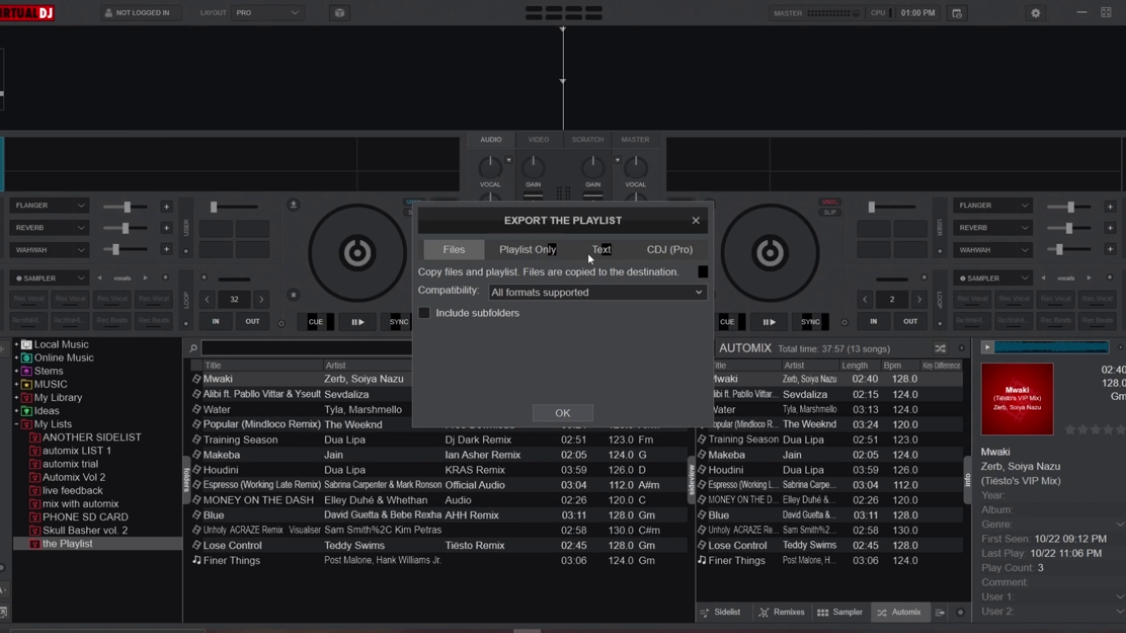
pyautogui.click(528, 293)
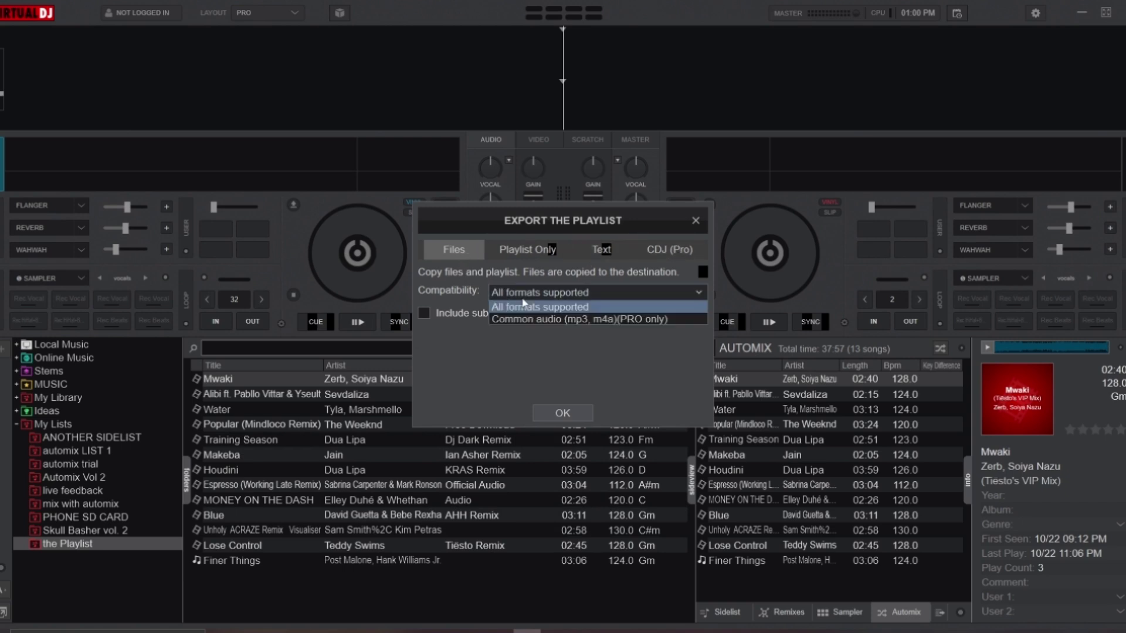
pyautogui.click(540, 310)
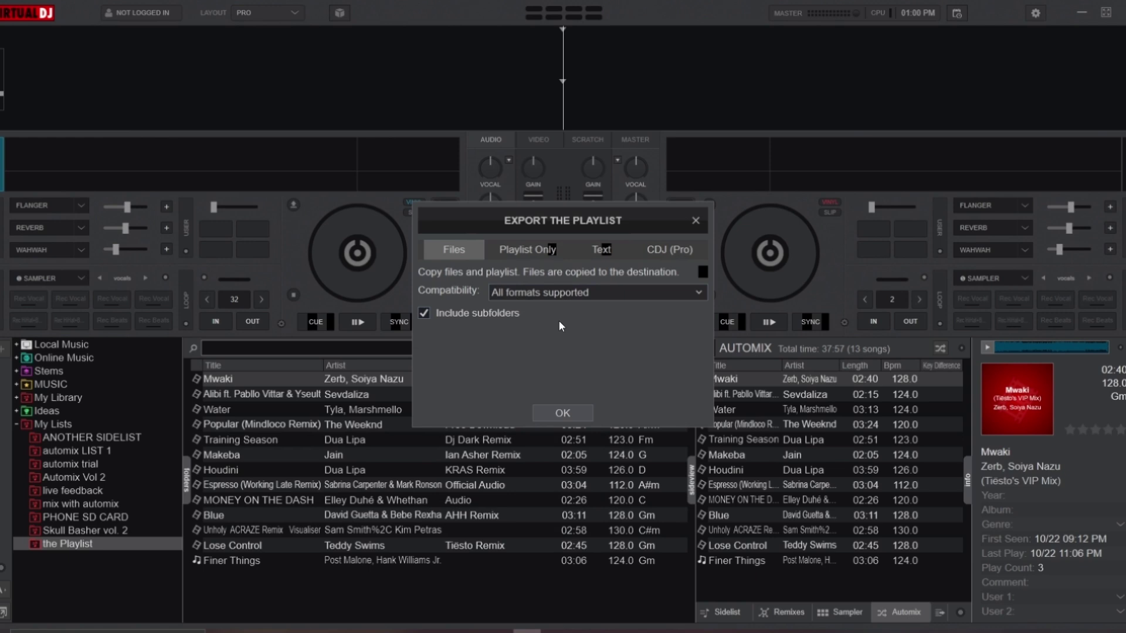
pyautogui.click(569, 417)
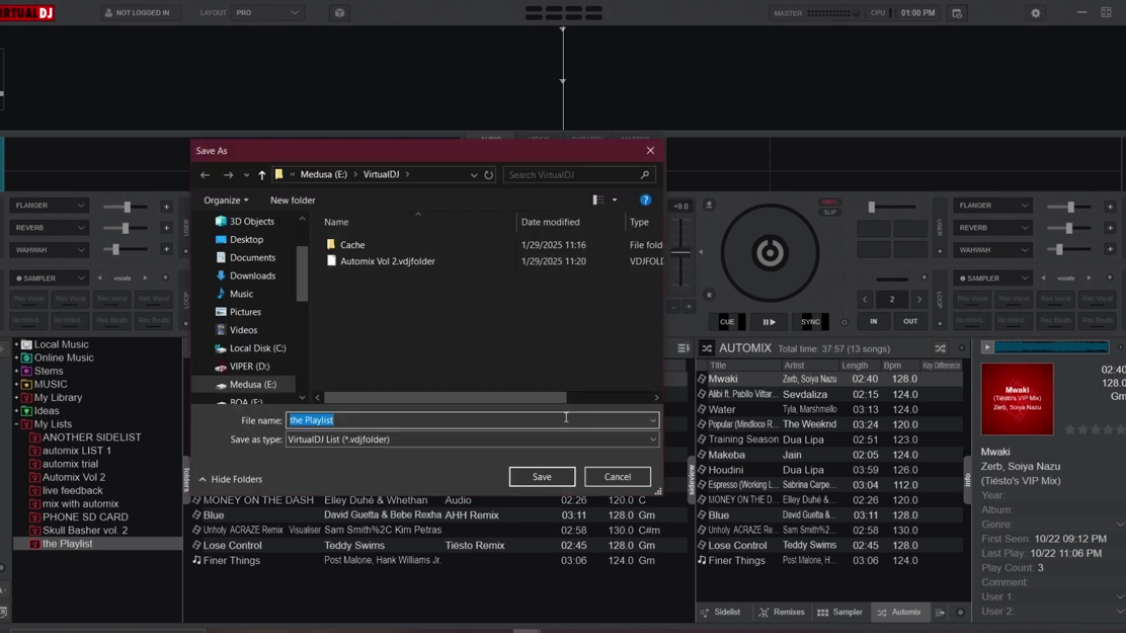
# Save the export into the VirtualDJ folder on USB Drive (I:)
pyautogui.scroll(-2, 245, 328)
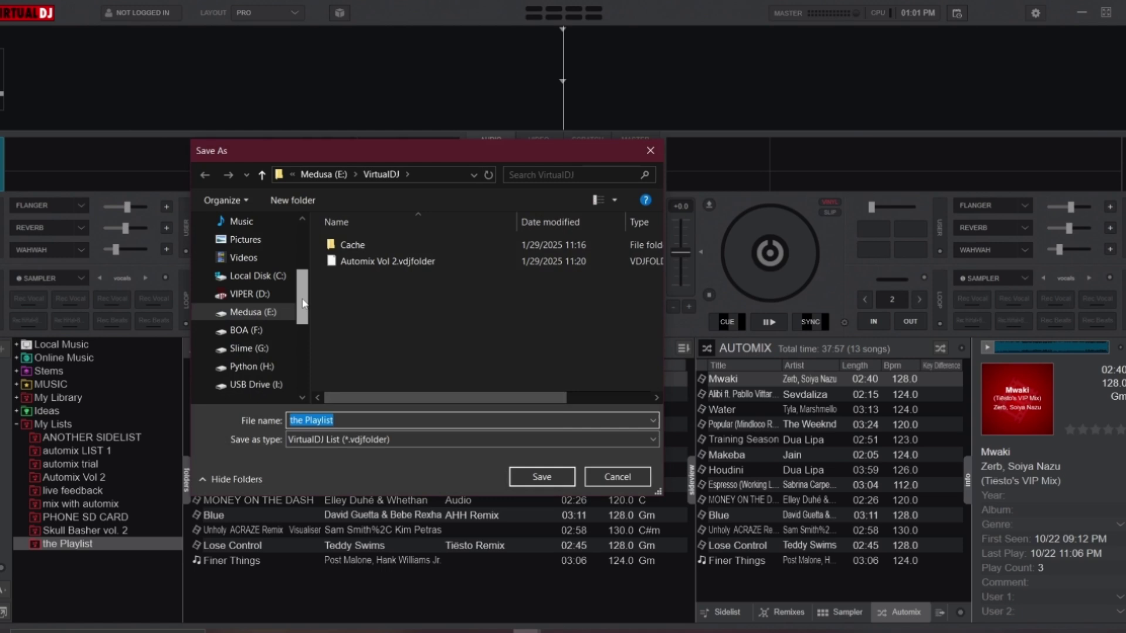
pyautogui.click(257, 349)
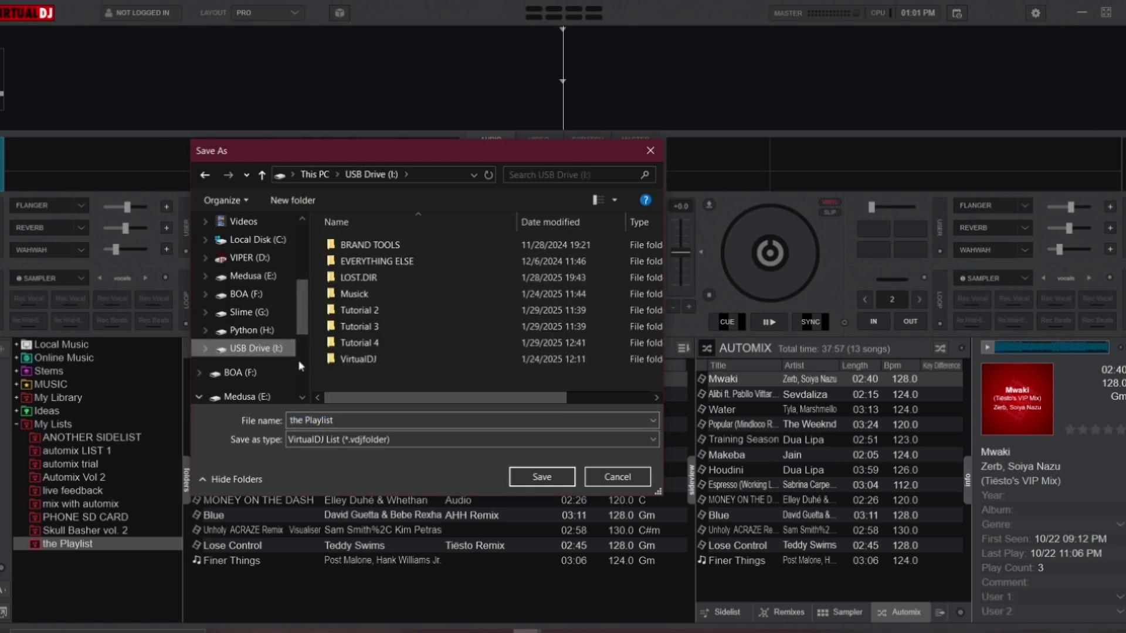
pyautogui.click(364, 364)
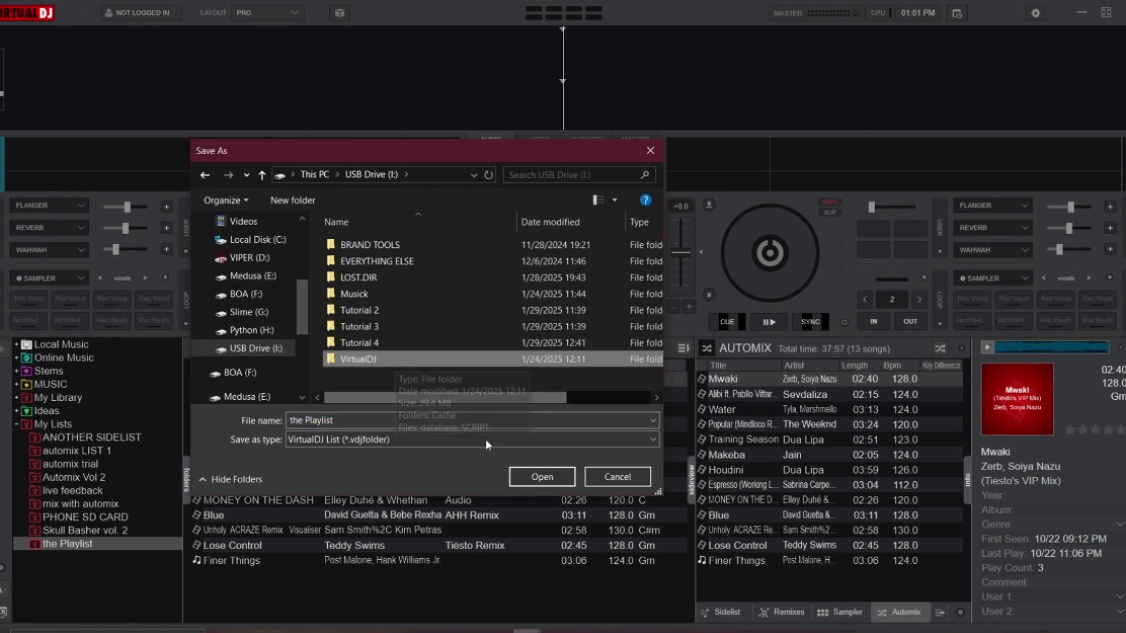
pyautogui.click(544, 479)
pyautogui.click(542, 474)
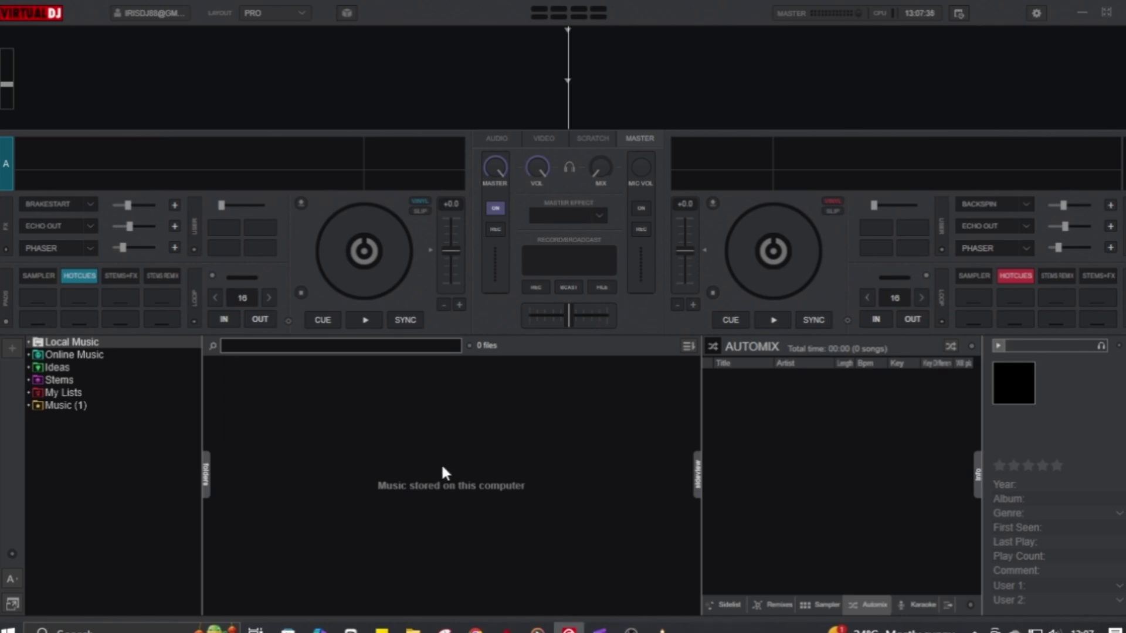
# From Local Music > Drives > USB Drive (I:) > VirtualDJ, load 'the Playlist' into Automix (13 songs, 37:57)
pyautogui.doubleClick(36, 345)
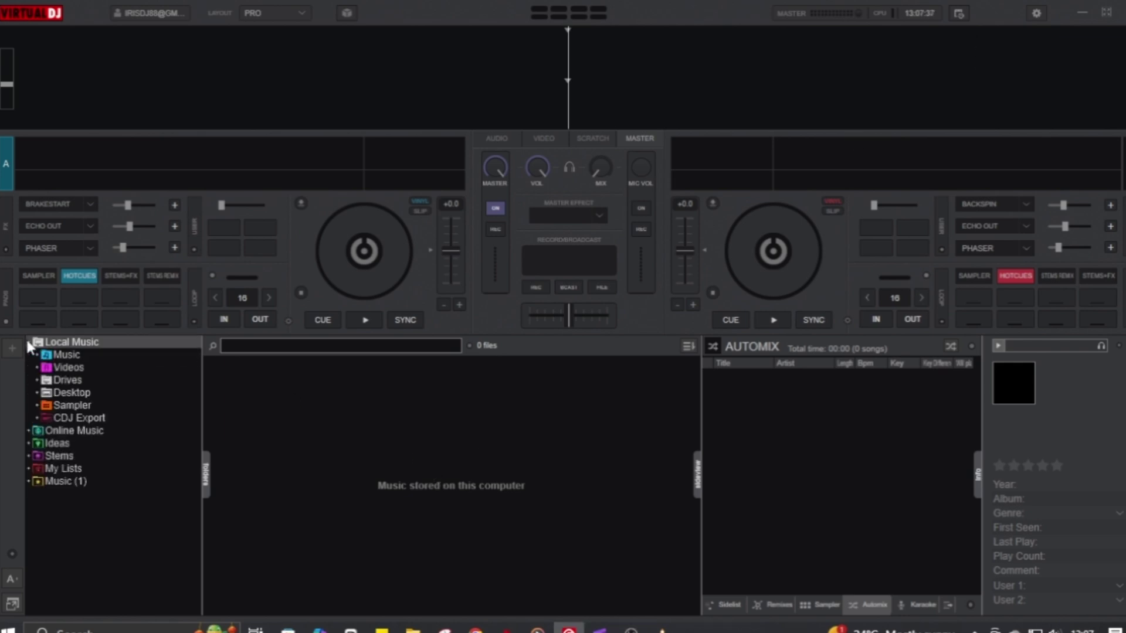
pyautogui.click(37, 380)
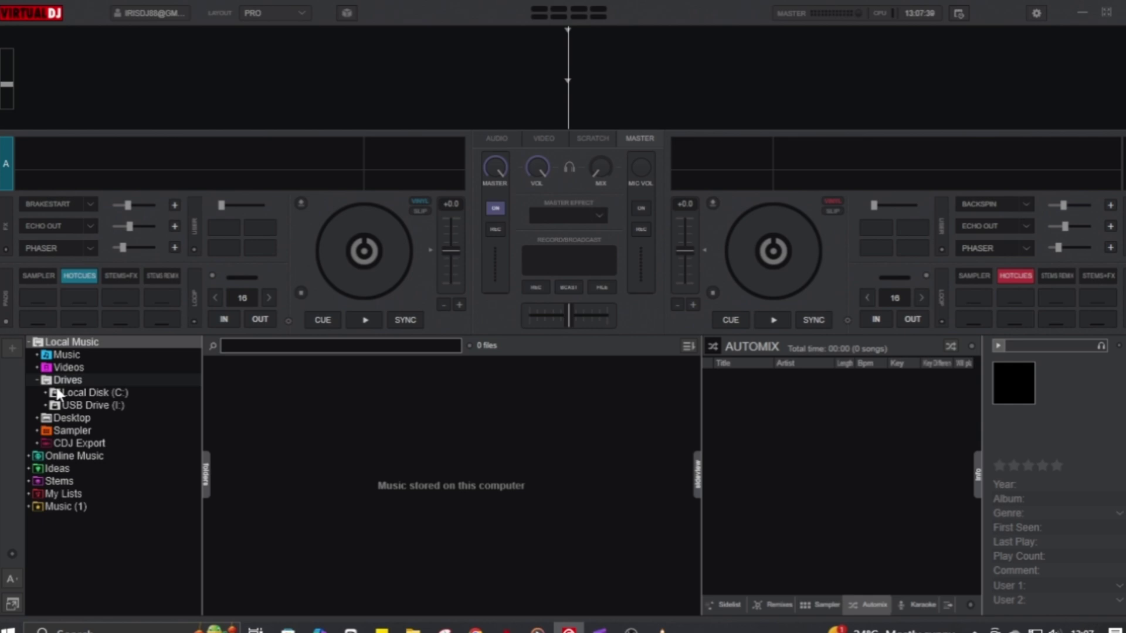
pyautogui.doubleClick(82, 404)
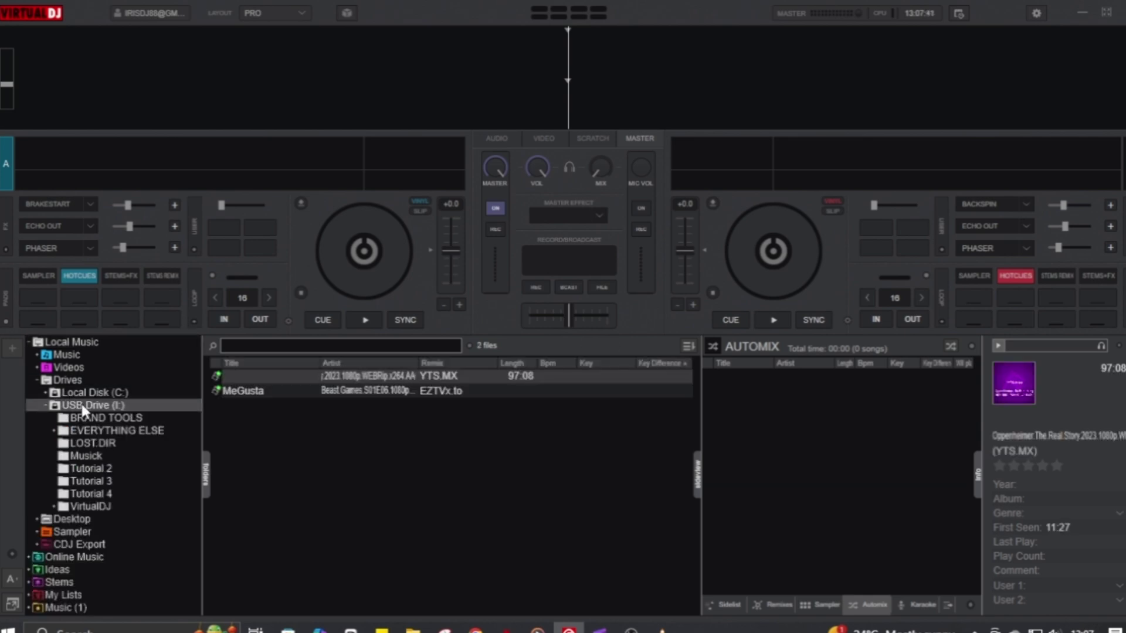
pyautogui.doubleClick(95, 506)
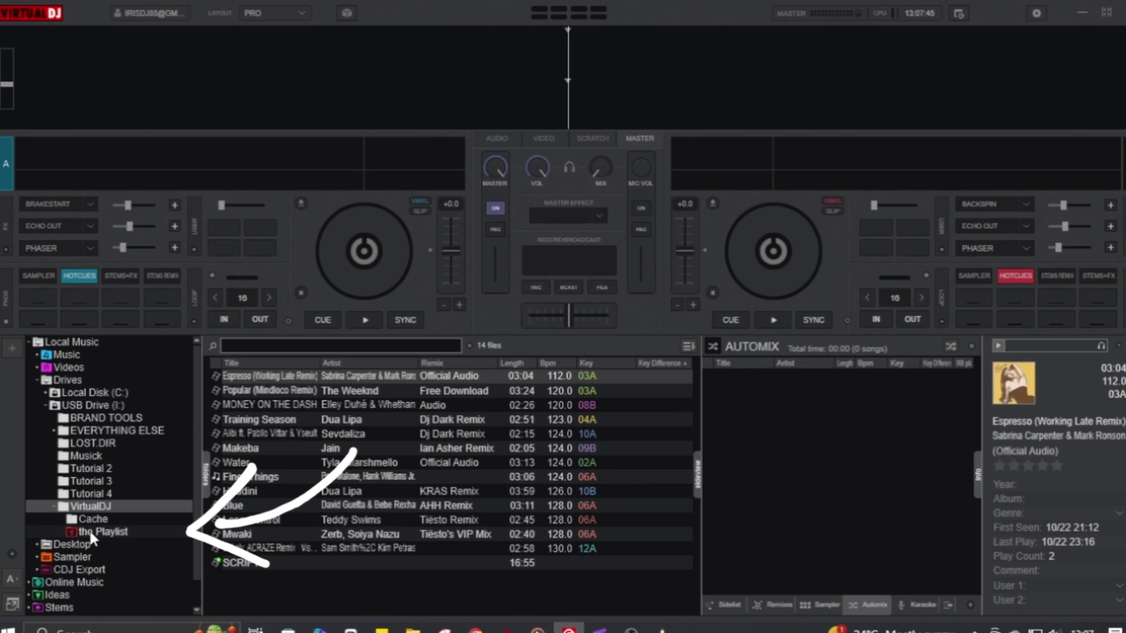
pyautogui.rightClick(89, 529)
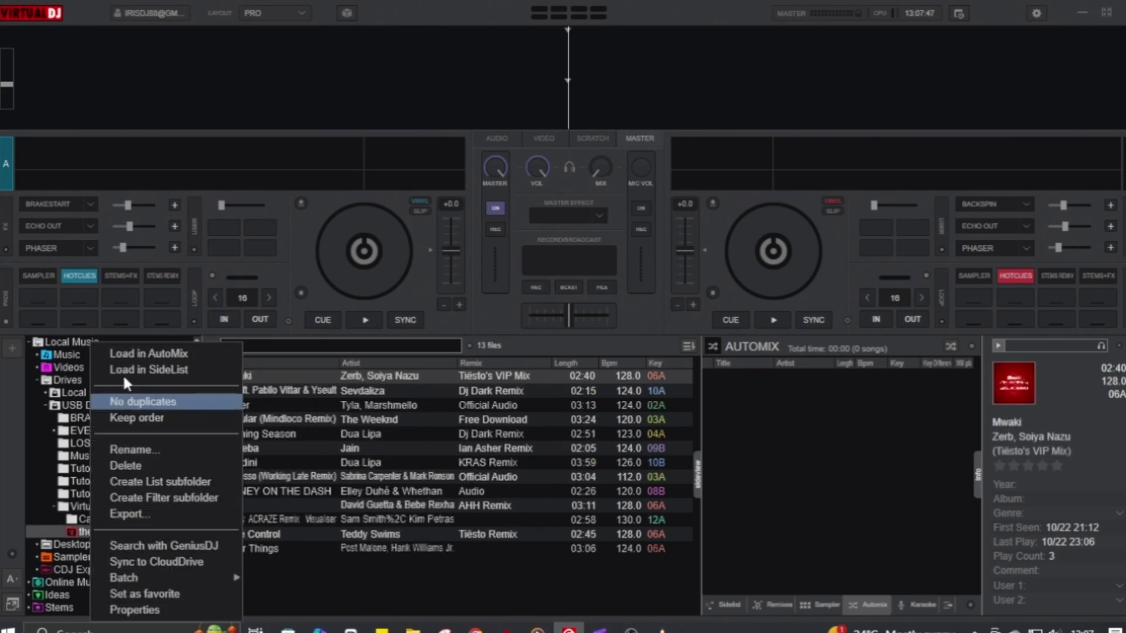
pyautogui.click(156, 353)
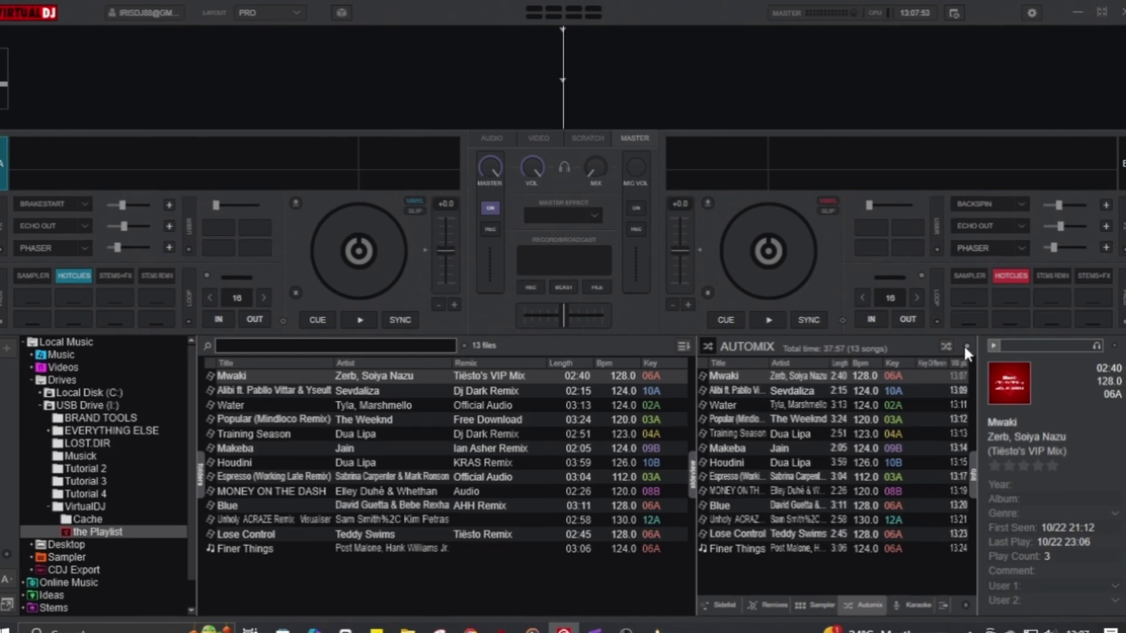
# Open the Automix Editor and zoom and pan through the imported transitions
pyautogui.click(966, 347)
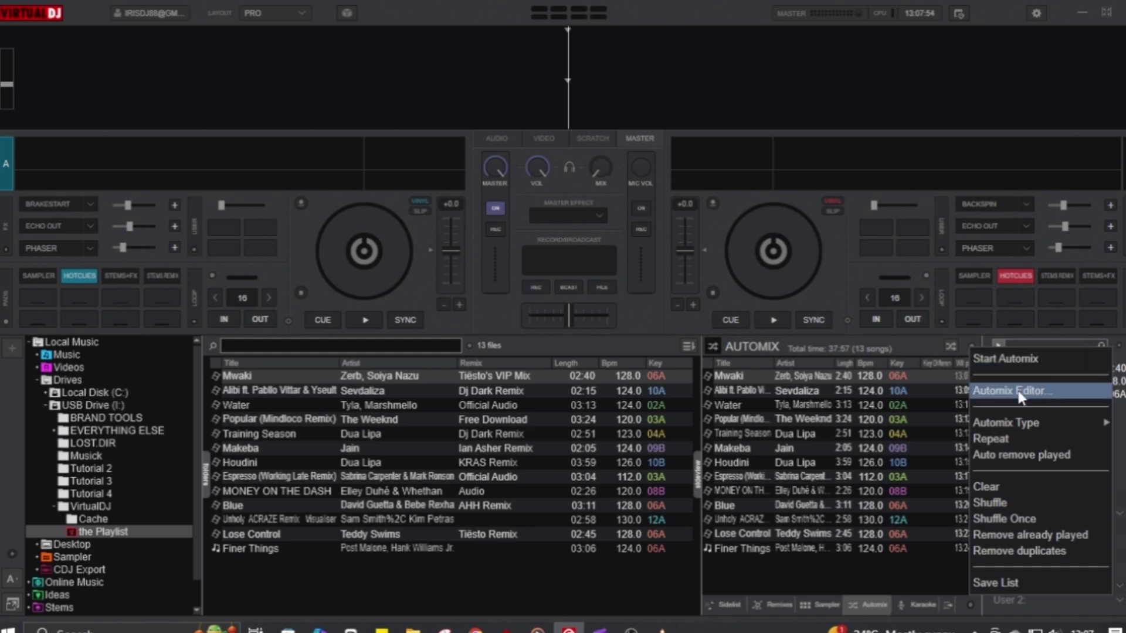
pyautogui.click(1018, 395)
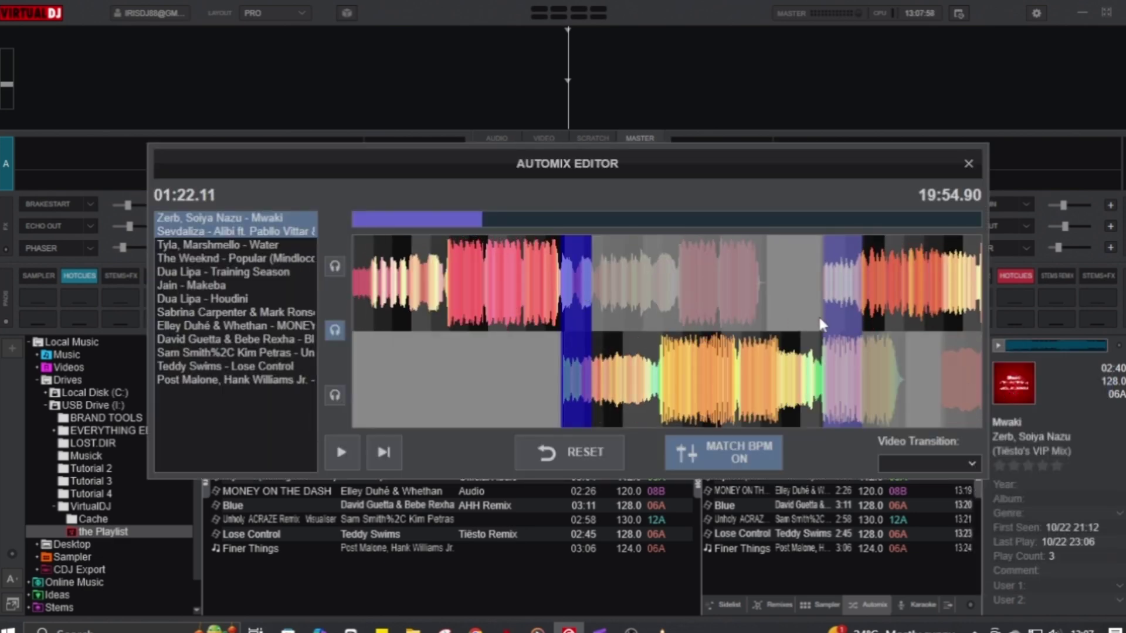
pyautogui.scroll(-2, 678, 337)
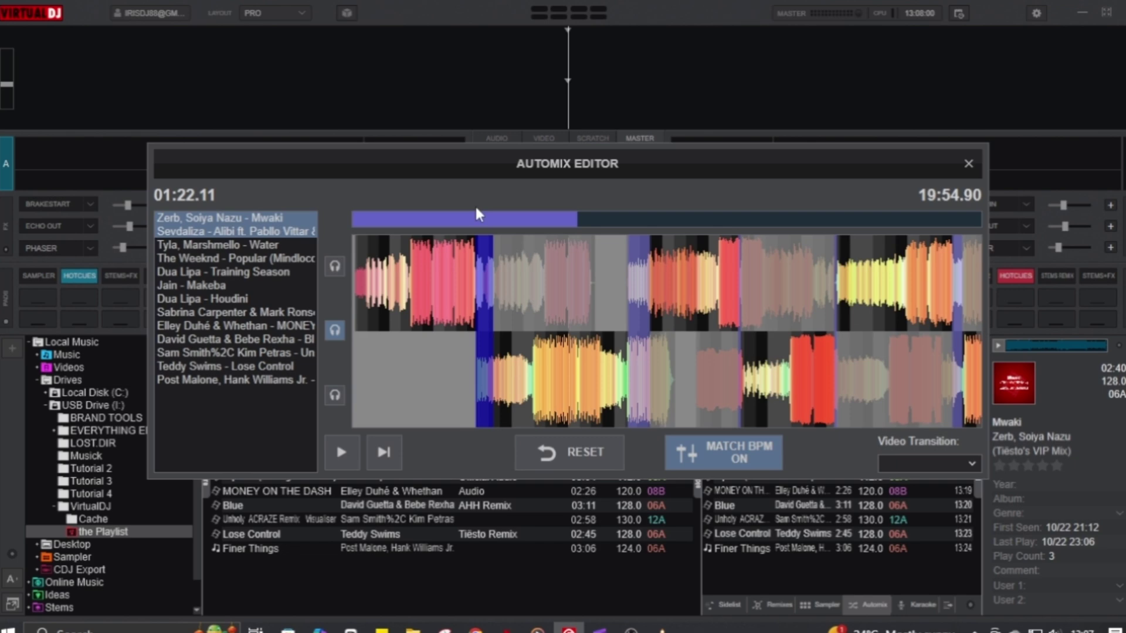
pyautogui.moveTo(477, 226); pyautogui.dragTo(408, 227)
pyautogui.scroll(2, 530, 302)
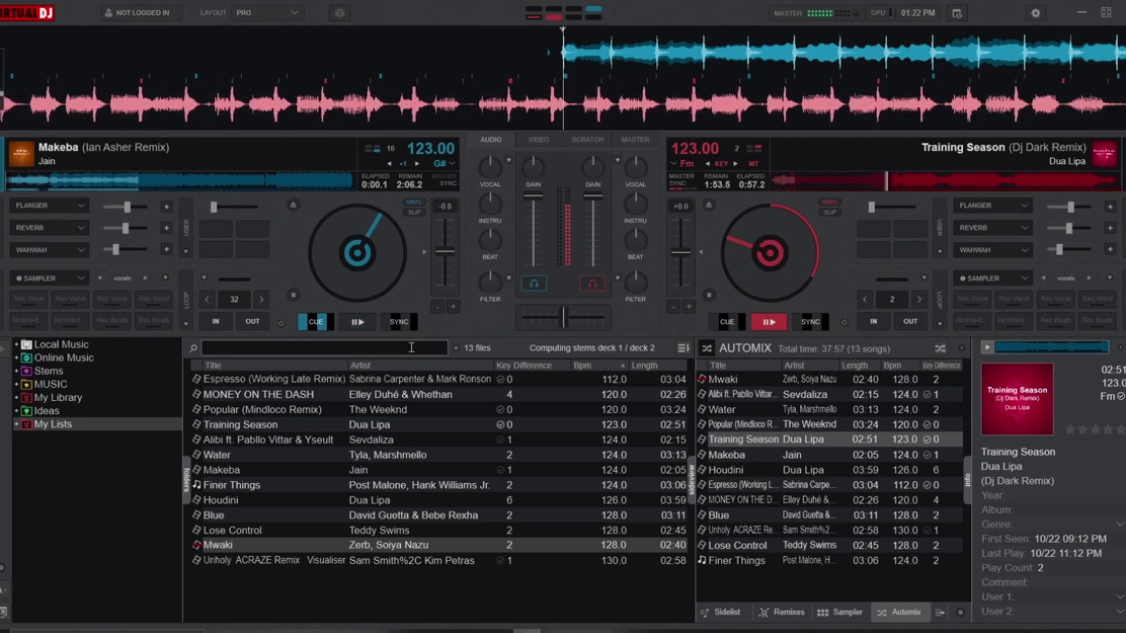
# Search 'post malone i had', load I Had Some Help onto deck 1 and sync it
pyautogui.write('post malone')
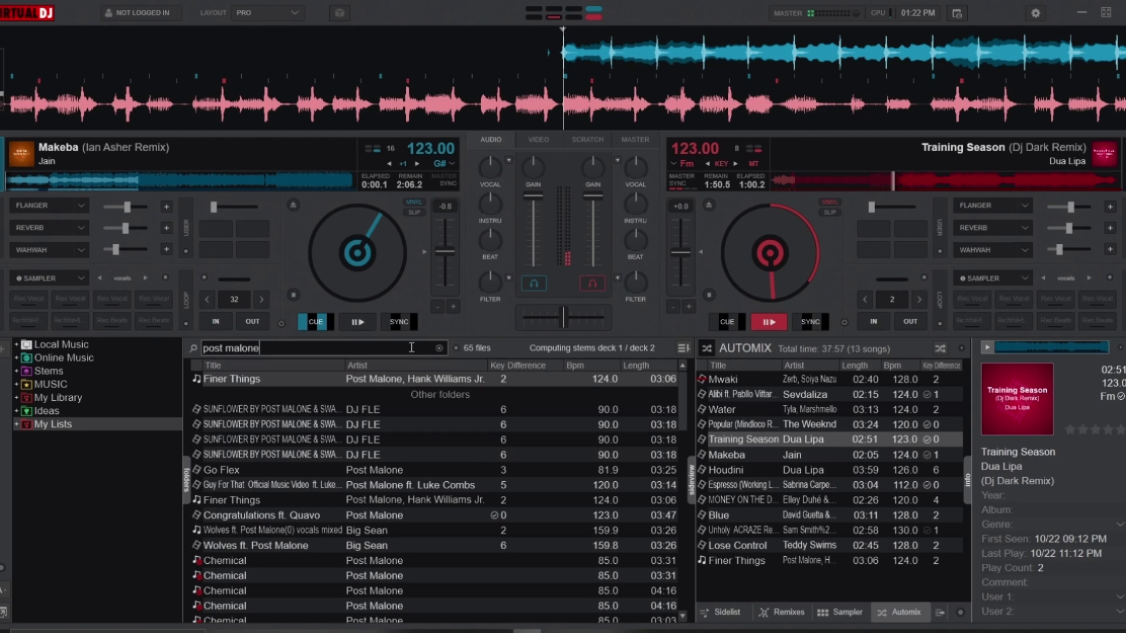
pyautogui.write(' i had')
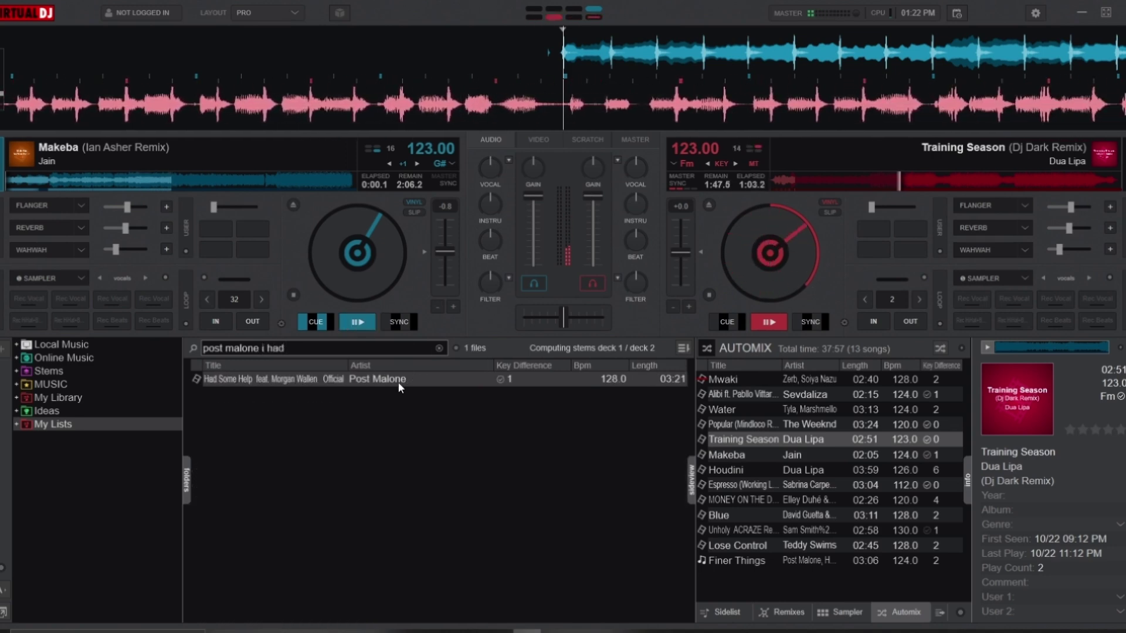
pyautogui.moveTo(399, 381); pyautogui.dragTo(357, 252)
pyautogui.click(399, 322)
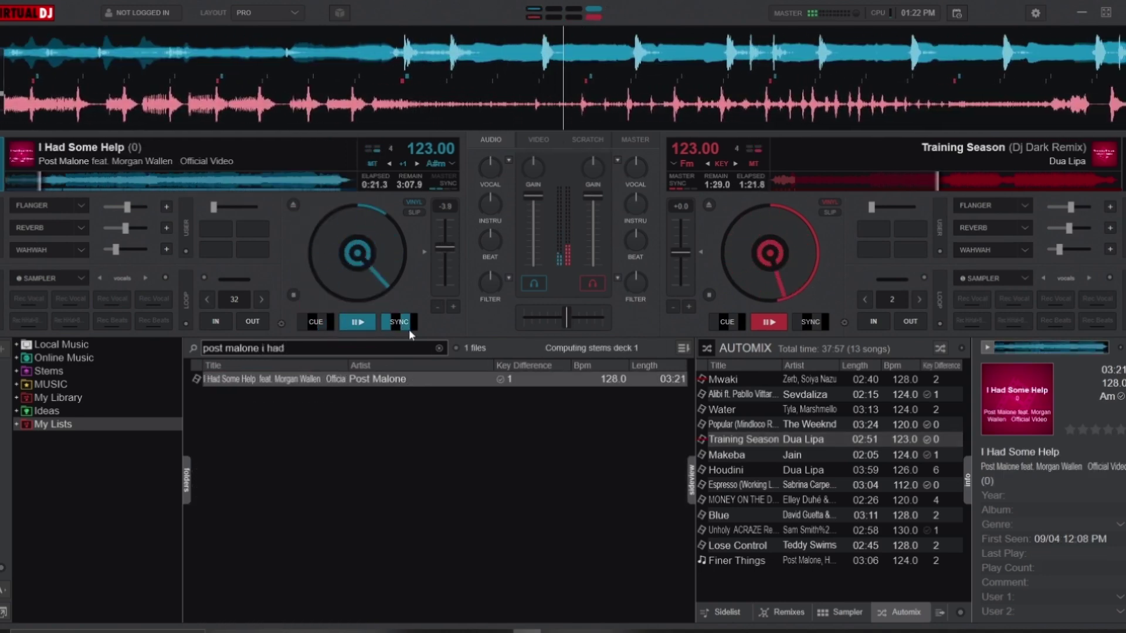
pyautogui.moveTo(633, 285); pyautogui.dragTo(642, 286)
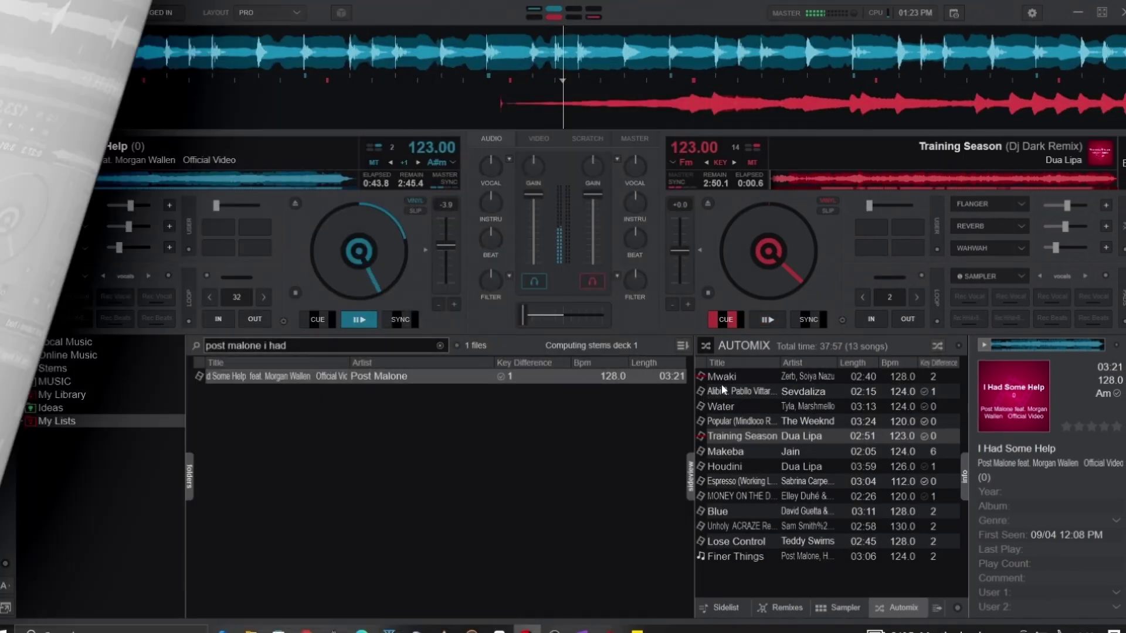
# Delete the played songs Mwaki through Training Season from the queue and start Automix
pyautogui.moveTo(726, 375); pyautogui.dragTo(738, 432)
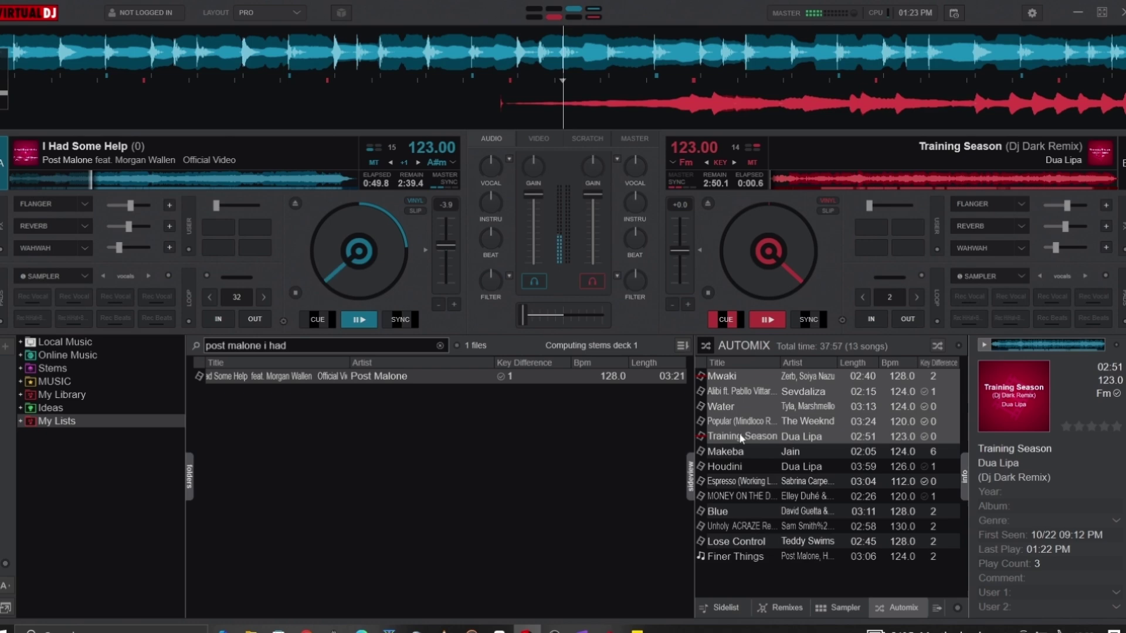
pyautogui.press('Delete')
pyautogui.click(676, 417)
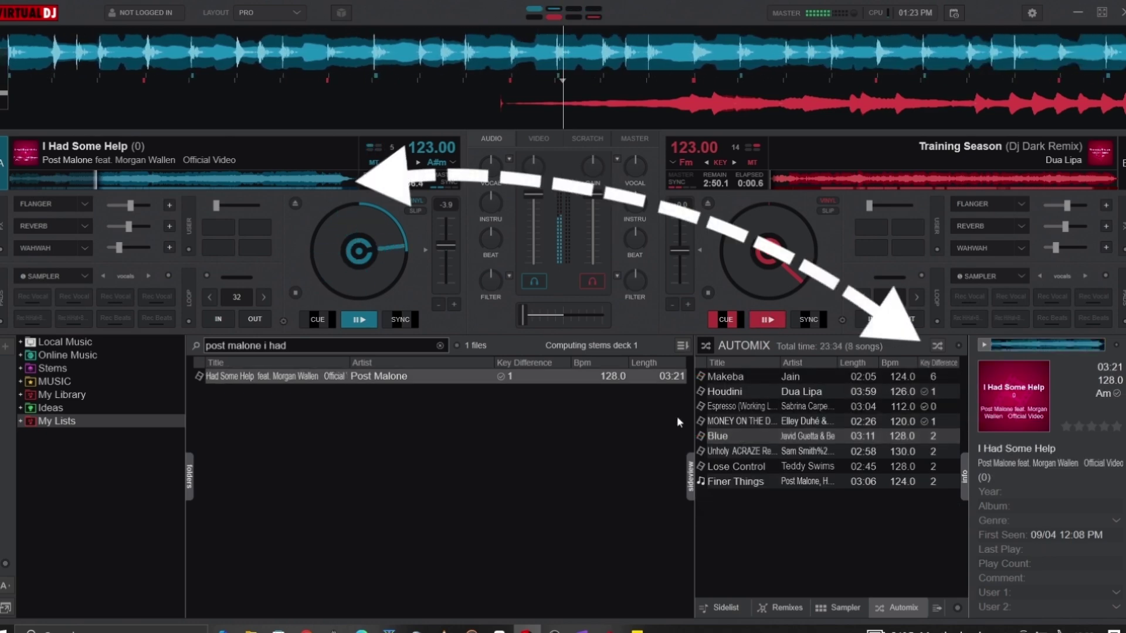
pyautogui.click(937, 346)
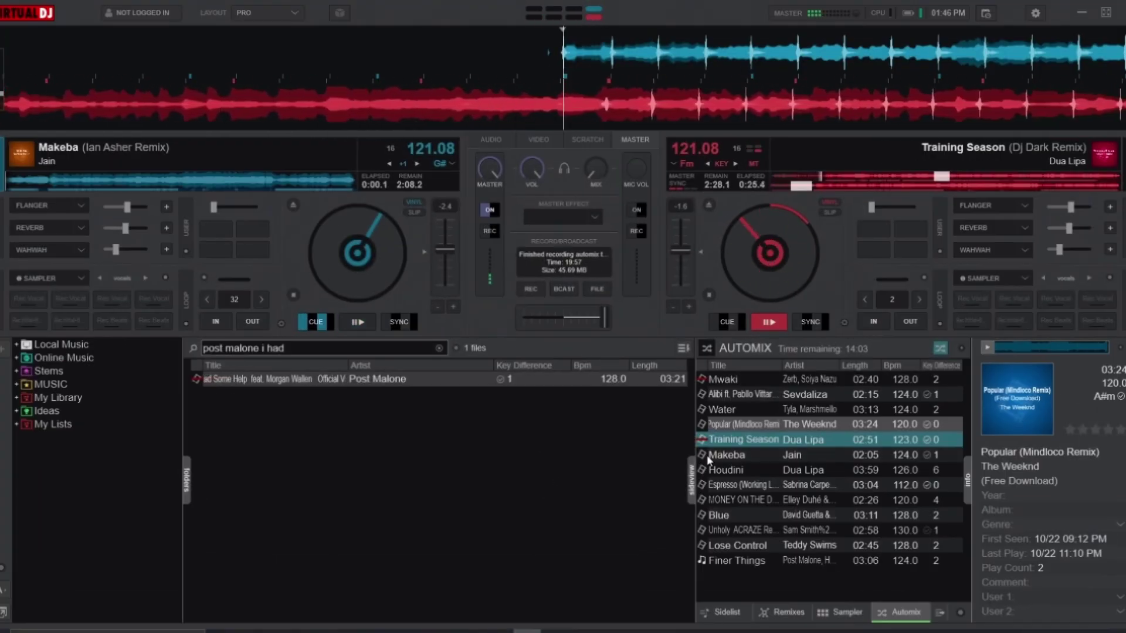
# Drop the I Had Some Help search result into the Automix list below Training Season
pyautogui.moveTo(275, 379); pyautogui.dragTo(727, 447)
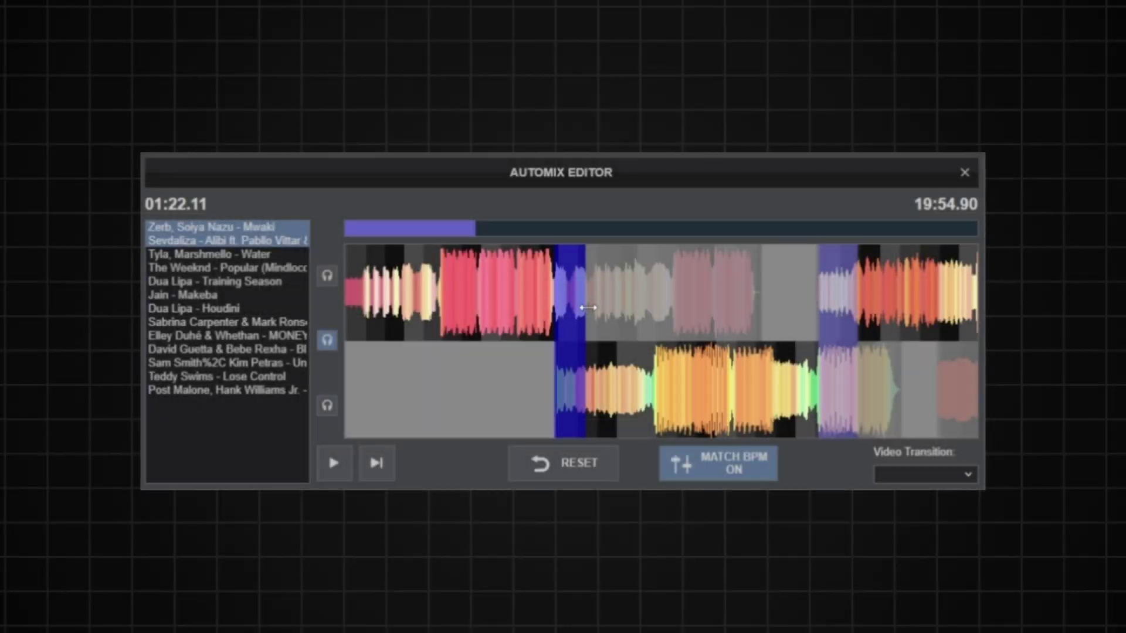
pyautogui.scroll(-2, 675, 347)
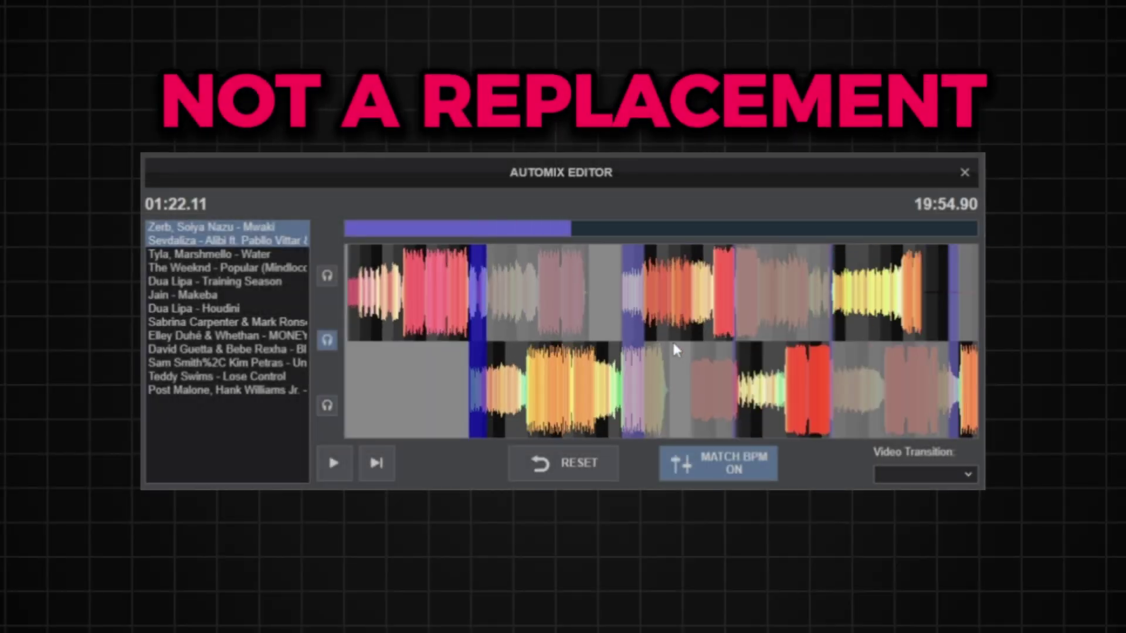
pyautogui.moveTo(468, 234)
pyautogui.mouseDown()
pyautogui.moveTo(871, 229)
pyautogui.moveTo(459, 233)
pyautogui.mouseUp()
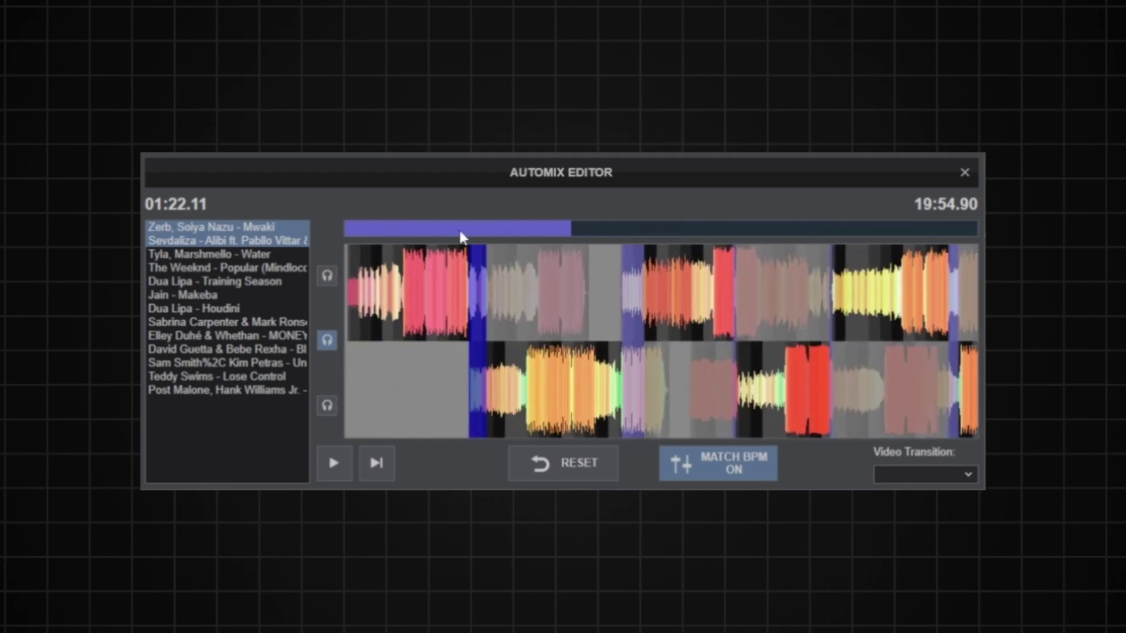